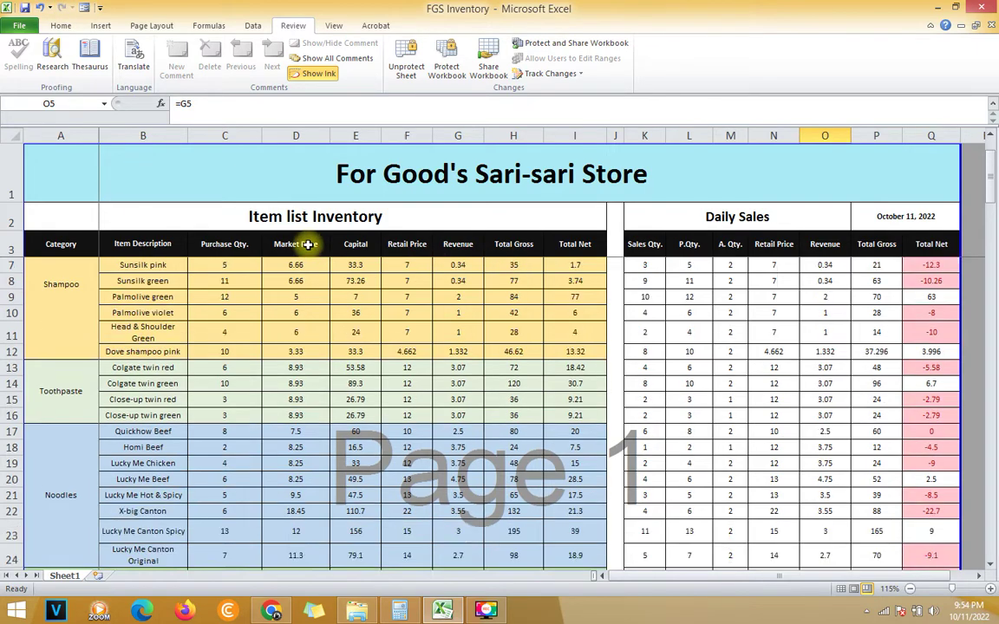
Look over the Item list Inventory section and its first item rows, from the Shampoo category onwards
{"action": "left_click", "coordinate": [631, 217]}
{"action": "left_click", "coordinate": [341, 228]}
{"action": "scroll", "coordinate": [289, 239], "scroll_direction": "down", "scroll_amount": 2}
{"action": "scroll", "coordinate": [434, 313], "scroll_direction": "up", "scroll_amount": 2}
{"action": "scroll", "coordinate": [263, 304], "scroll_direction": "down", "scroll_amount": 3}
{"action": "scroll", "coordinate": [263, 294], "scroll_direction": "up", "scroll_amount": 3}
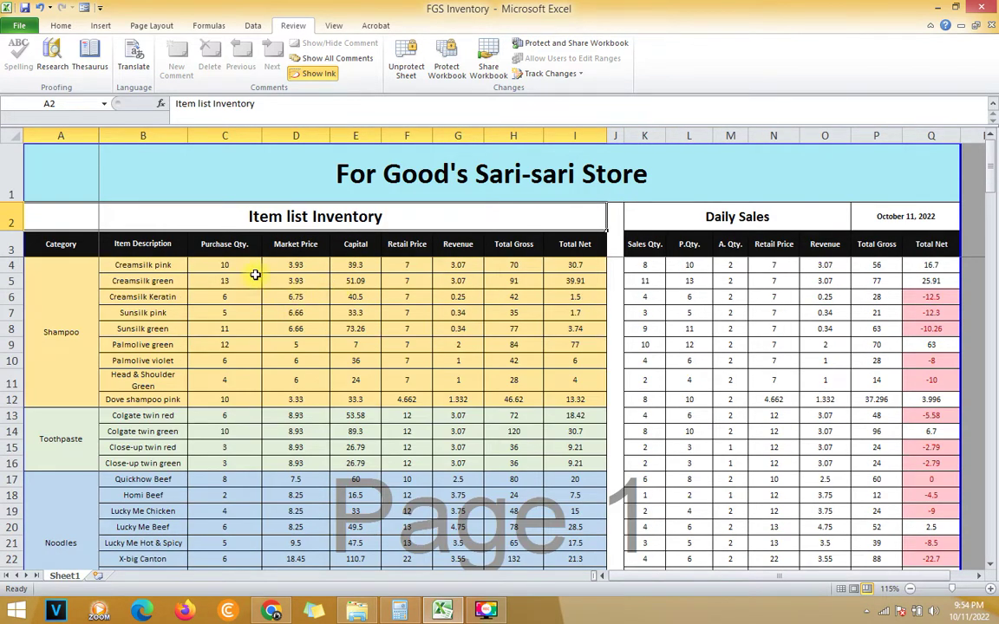
{"action": "scroll", "coordinate": [290, 228], "scroll_direction": "down", "scroll_amount": 3}
{"action": "scroll", "coordinate": [295, 223], "scroll_direction": "up", "scroll_amount": 3}
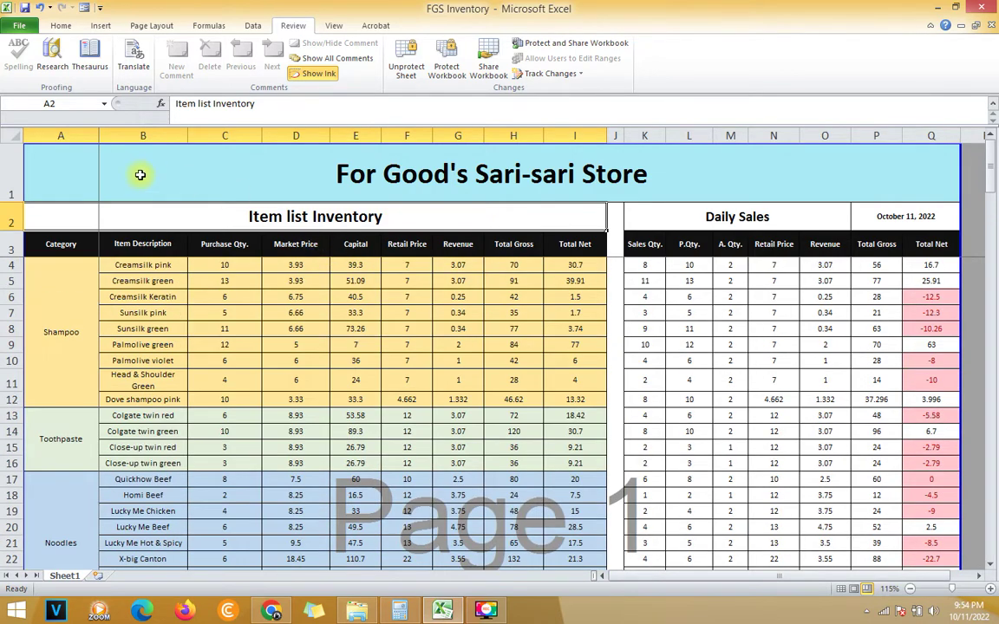
Review the store title banner and the Shampoo items' purchase quantities and market price in the inventory list
{"action": "left_click", "coordinate": [61, 169]}
{"action": "left_click", "coordinate": [296, 345]}
{"action": "scroll", "coordinate": [555, 225], "scroll_direction": "down", "scroll_amount": 3}
{"action": "scroll", "coordinate": [193, 170], "scroll_direction": "up", "scroll_amount": 3}
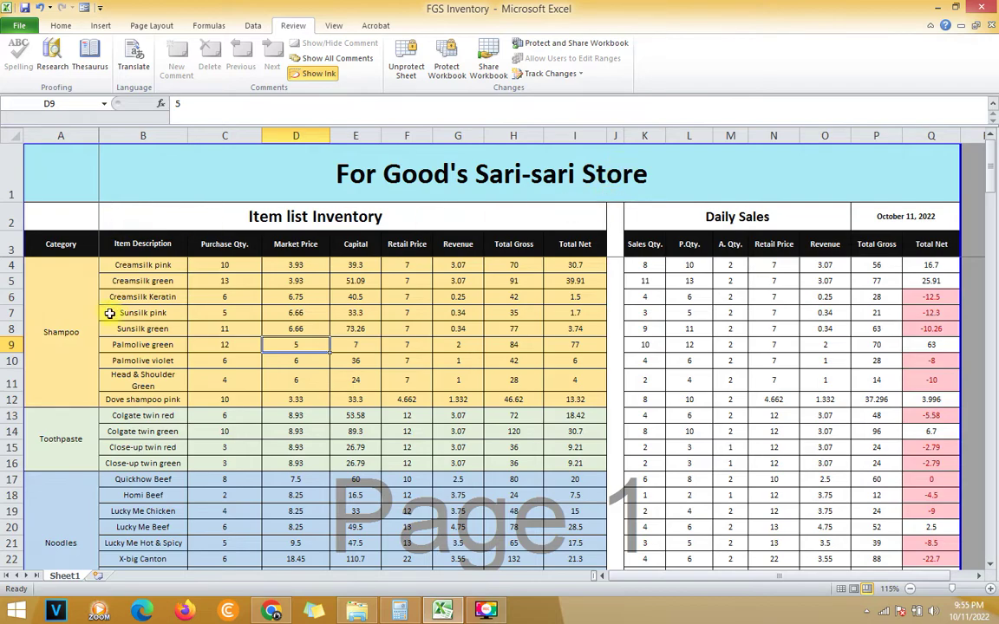
{"action": "left_click", "coordinate": [138, 175]}
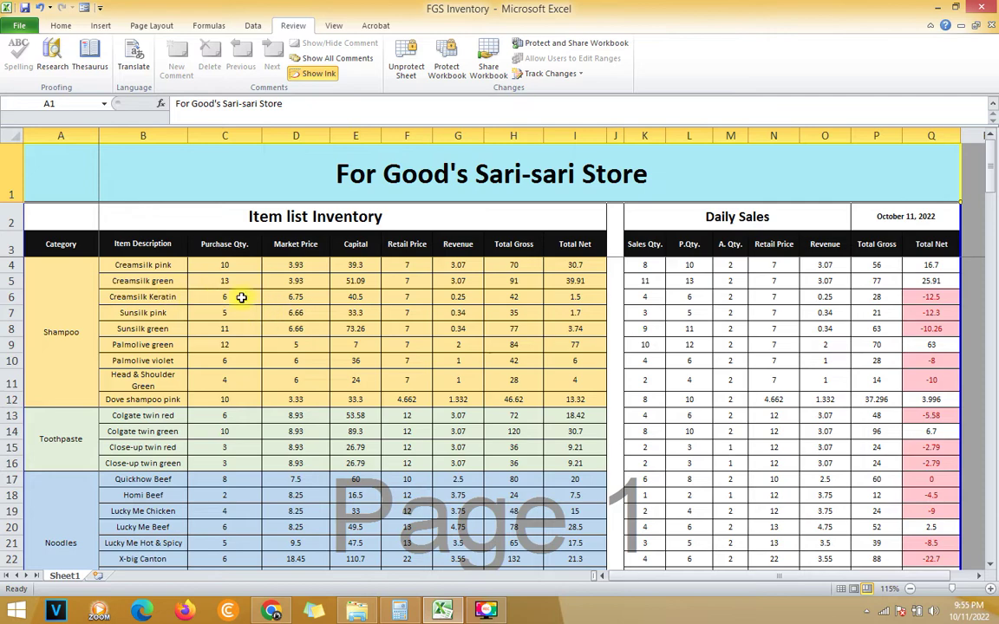
{"action": "left_click", "coordinate": [226, 265]}
{"action": "scroll", "coordinate": [230, 290], "scroll_direction": "down", "scroll_amount": 1}
{"action": "scroll", "coordinate": [229, 290], "scroll_direction": "up", "scroll_amount": 1}
{"action": "left_click", "coordinate": [229, 296]}
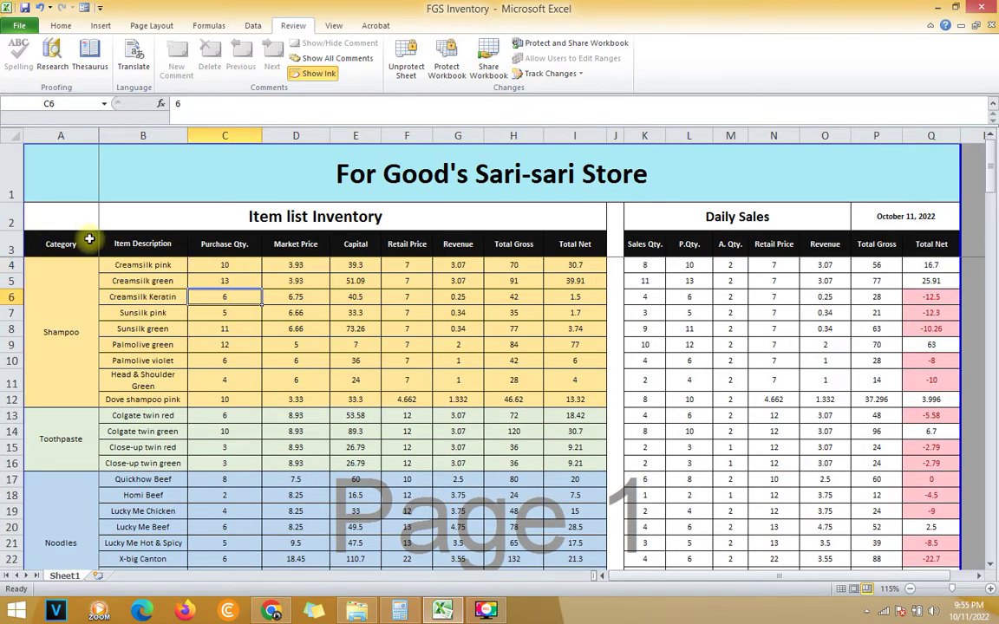
Examine the Item list Inventory column headings from Category to Total Net and browse the item rows beneath them
{"action": "left_click_drag", "start_coordinate": [39, 243], "coordinate": [575, 306]}
{"action": "left_click", "coordinate": [222, 229]}
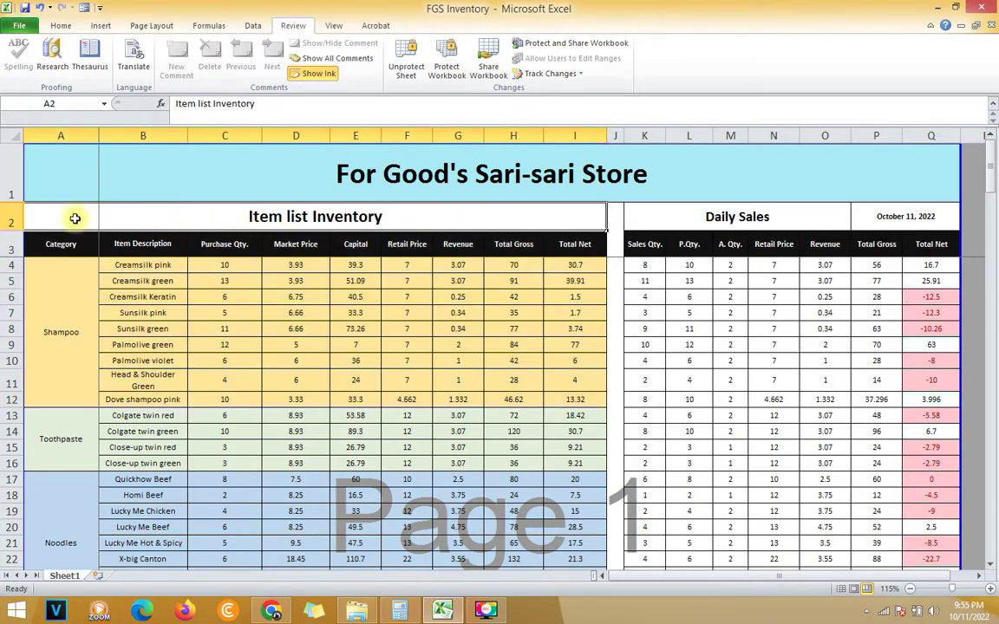
{"action": "mouse_move", "coordinate": [73, 216]}
{"action": "left_mouse_down"}
{"action": "mouse_move", "coordinate": [504, 263]}
{"action": "mouse_move", "coordinate": [493, 419]}
{"action": "mouse_move", "coordinate": [508, 290]}
{"action": "mouse_move", "coordinate": [239, 251]}
{"action": "mouse_move", "coordinate": [566, 397]}
{"action": "mouse_move", "coordinate": [555, 563]}
{"action": "mouse_move", "coordinate": [515, 375]}
{"action": "mouse_move", "coordinate": [213, 208]}
{"action": "mouse_move", "coordinate": [276, 211]}
{"action": "mouse_move", "coordinate": [104, 235]}
{"action": "mouse_move", "coordinate": [111, 249]}
{"action": "mouse_move", "coordinate": [77, 221]}
{"action": "left_mouse_up"}
{"action": "scroll", "coordinate": [69, 217], "scroll_direction": "up", "scroll_amount": 5}
{"action": "scroll", "coordinate": [206, 247], "scroll_direction": "down", "scroll_amount": 13}
{"action": "scroll", "coordinate": [260, 330], "scroll_direction": "up", "scroll_amount": 13}
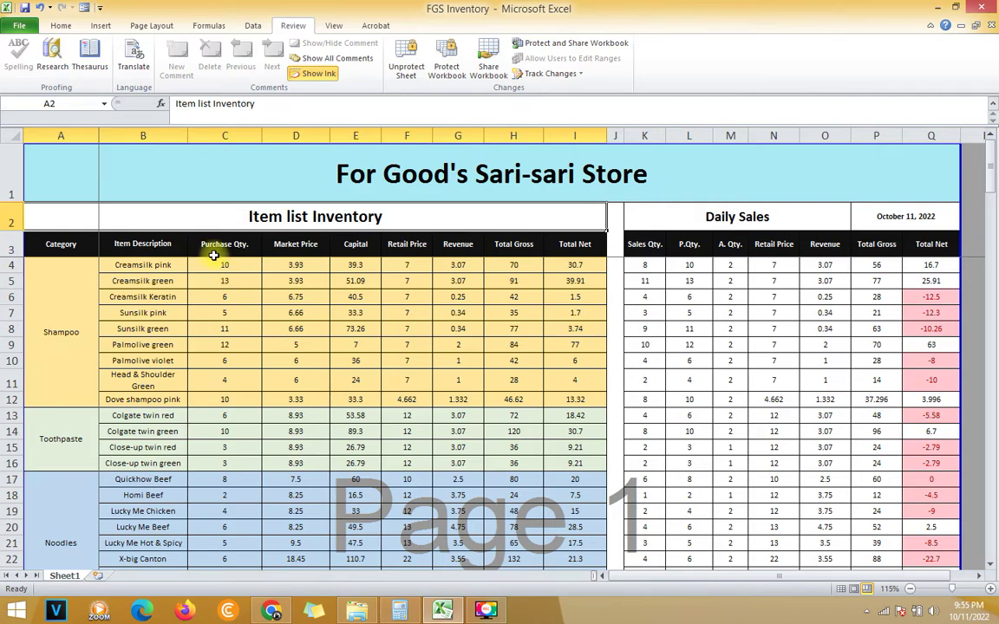
Inspect the Purchase Qty., Market Price, Capital and Retail Price columns, including the Capital formula for Colgate twin red
{"action": "left_click", "coordinate": [228, 262]}
{"action": "left_click", "coordinate": [217, 245]}
{"action": "left_click", "coordinate": [216, 263]}
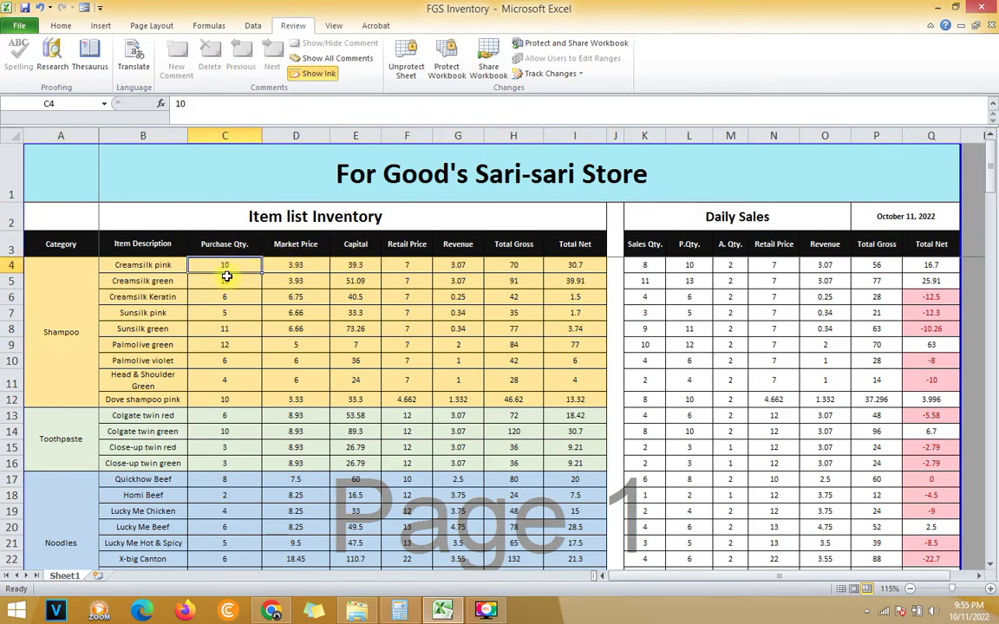
{"action": "scroll", "coordinate": [269, 349], "scroll_direction": "down", "scroll_amount": 3}
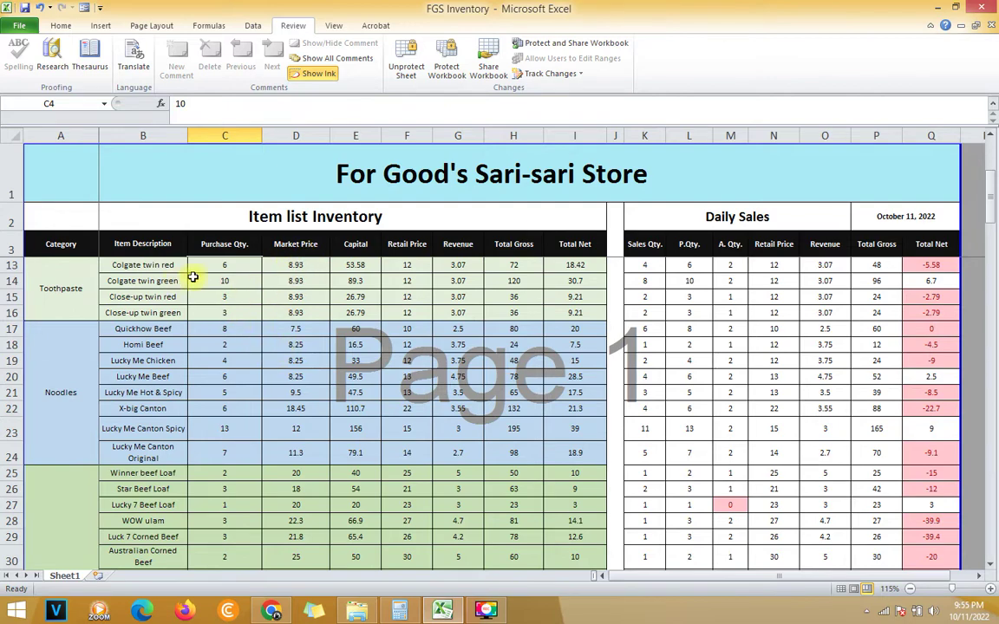
{"action": "left_click", "coordinate": [291, 249]}
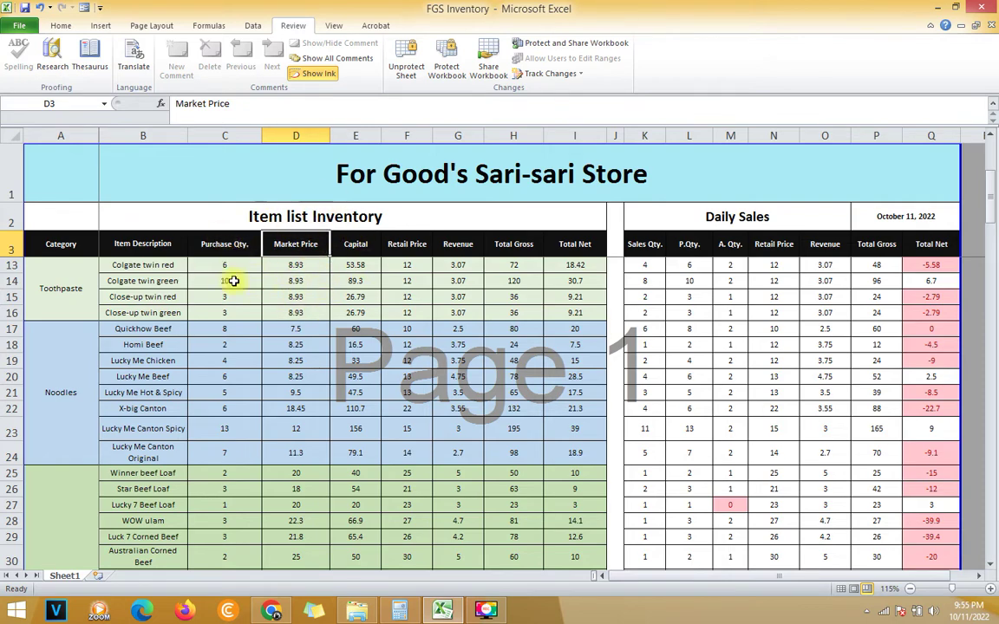
{"action": "left_click", "coordinate": [350, 267]}
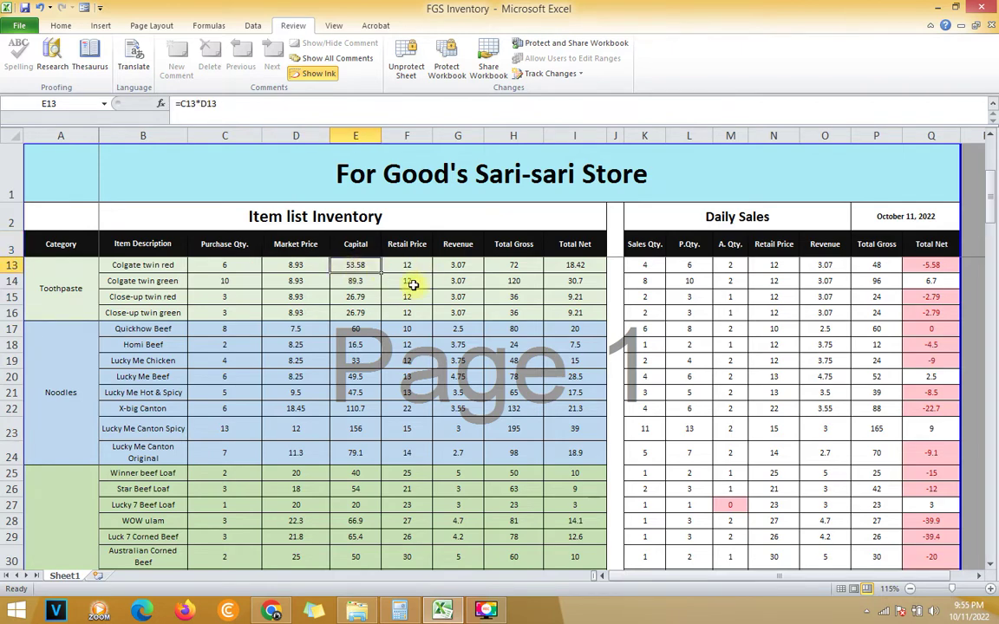
{"action": "left_click", "coordinate": [404, 245]}
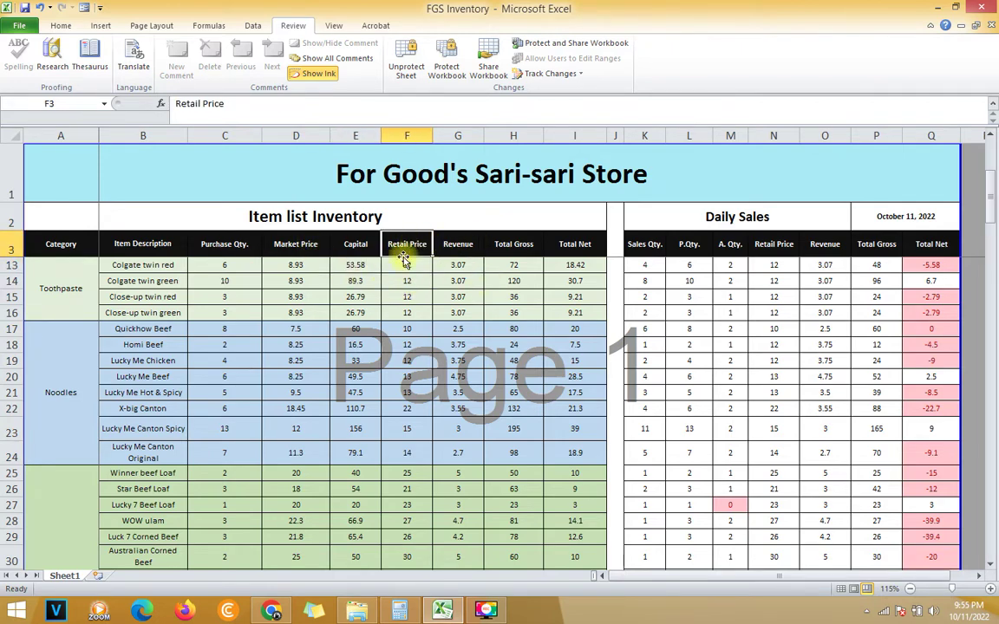
{"action": "left_click", "coordinate": [394, 276]}
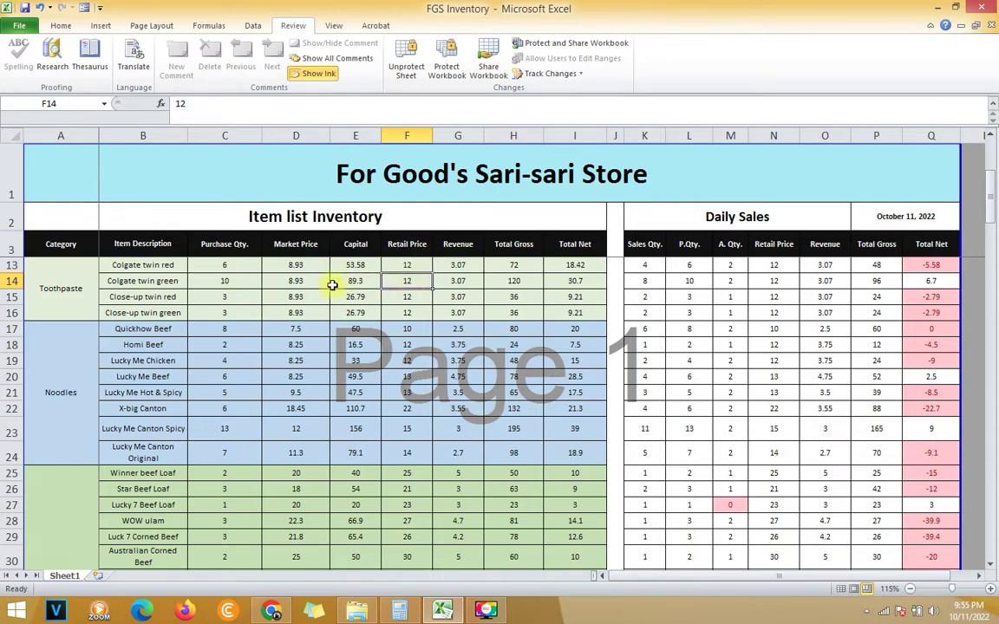
Inspect the Revenue formula for Colgate twin red and the purchase quantity and price cells in its row
{"action": "left_click", "coordinate": [461, 267]}
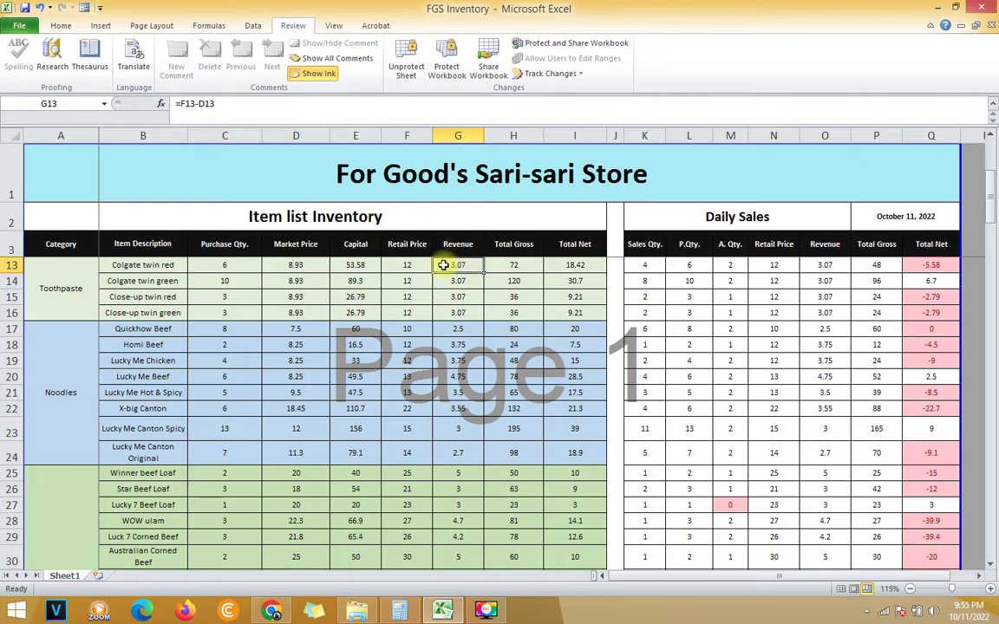
{"action": "left_click_drag", "start_coordinate": [138, 264], "coordinate": [449, 268]}
{"action": "left_click", "coordinate": [451, 270]}
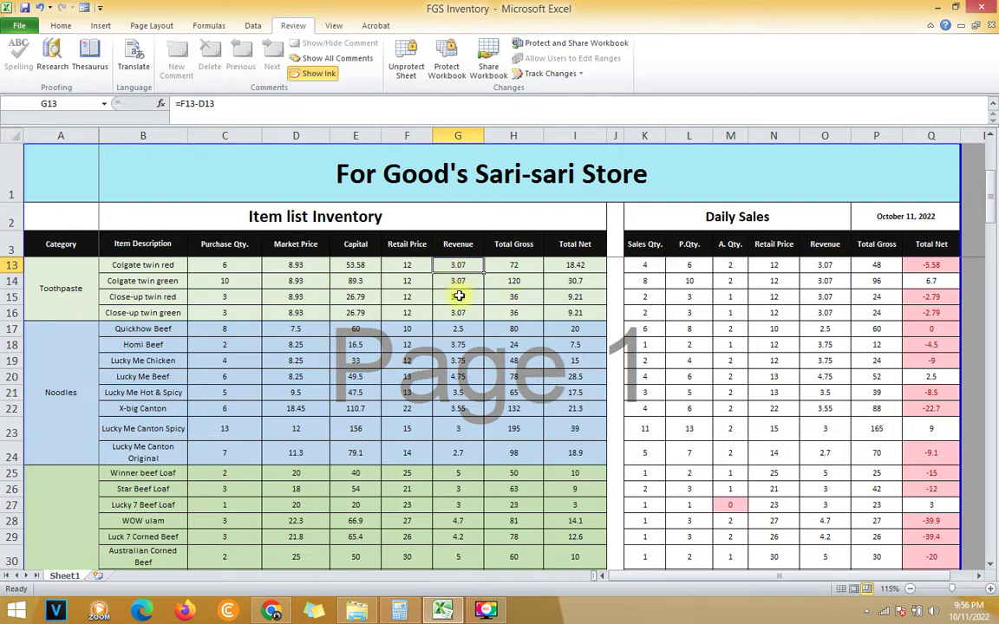
{"action": "left_click", "coordinate": [246, 252]}
{"action": "left_click", "coordinate": [228, 267]}
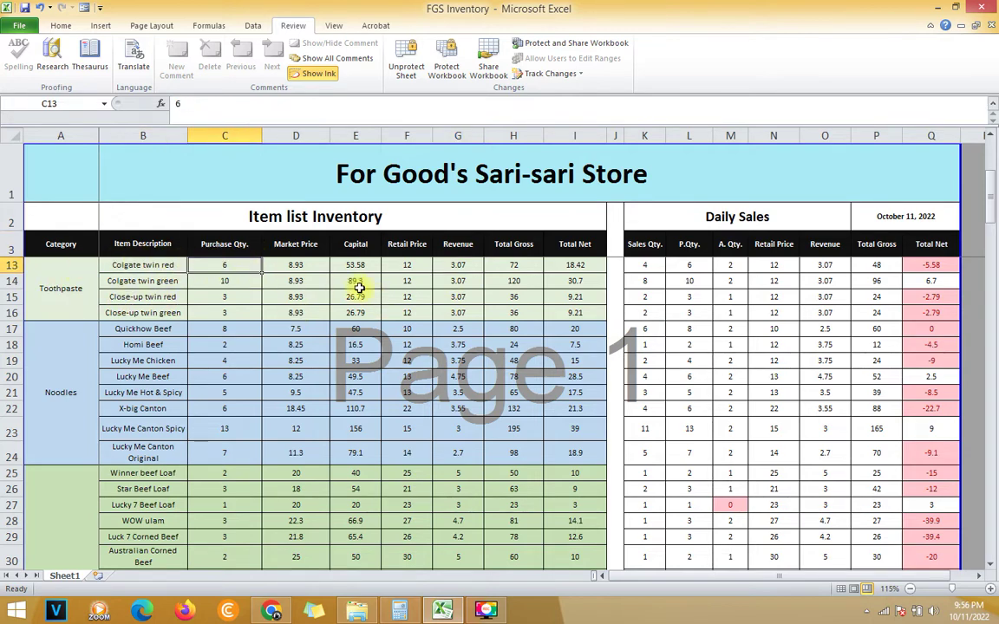
{"action": "left_click", "coordinate": [440, 270]}
{"action": "left_click_drag", "start_coordinate": [212, 267], "coordinate": [265, 267]}
{"action": "left_click_drag", "start_coordinate": [127, 266], "coordinate": [386, 266]}
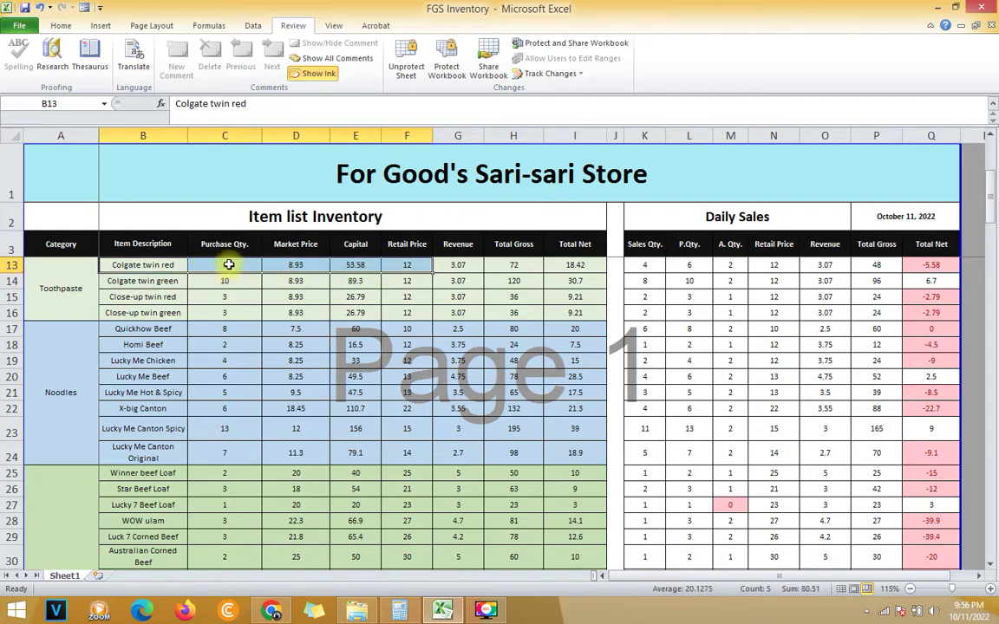
Check the Total Gross and Total Net formulas for Colgate twin red
{"action": "left_click", "coordinate": [228, 265]}
{"action": "left_click", "coordinate": [513, 265]}
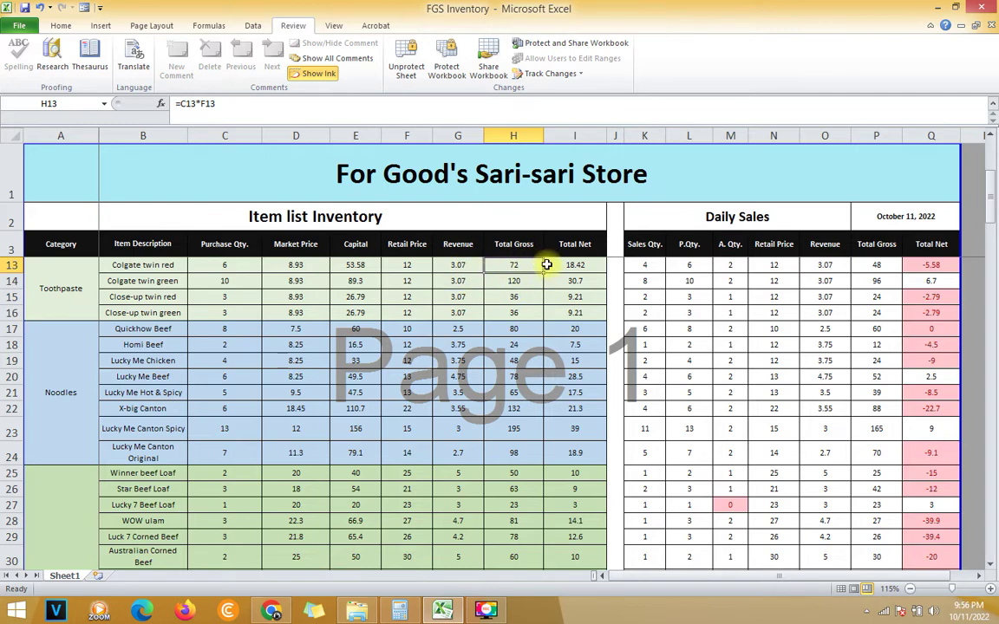
{"action": "left_click", "coordinate": [522, 243]}
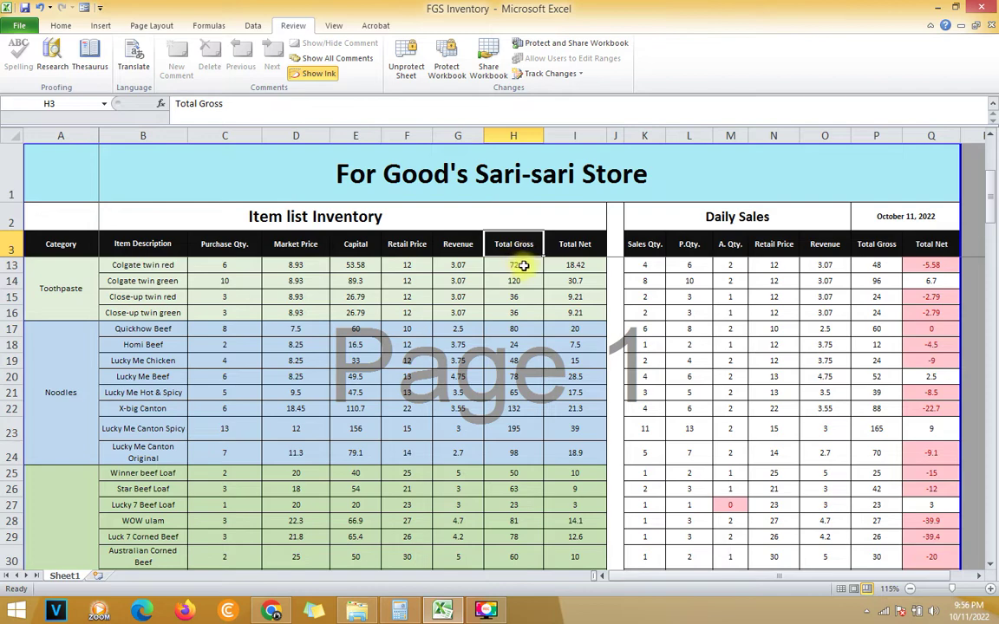
{"action": "left_click", "coordinate": [520, 268]}
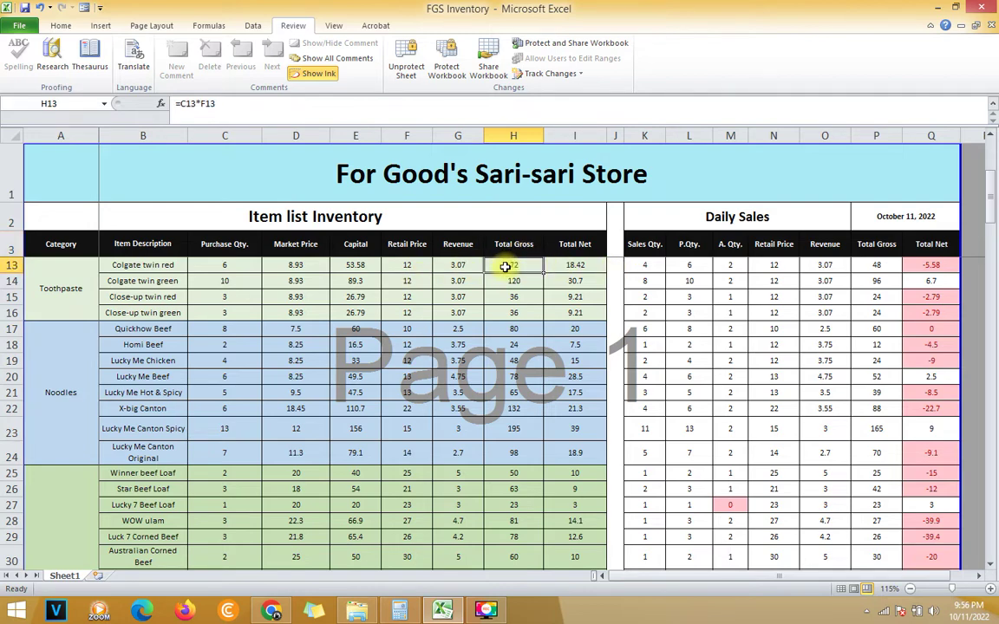
{"action": "left_click", "coordinate": [582, 268]}
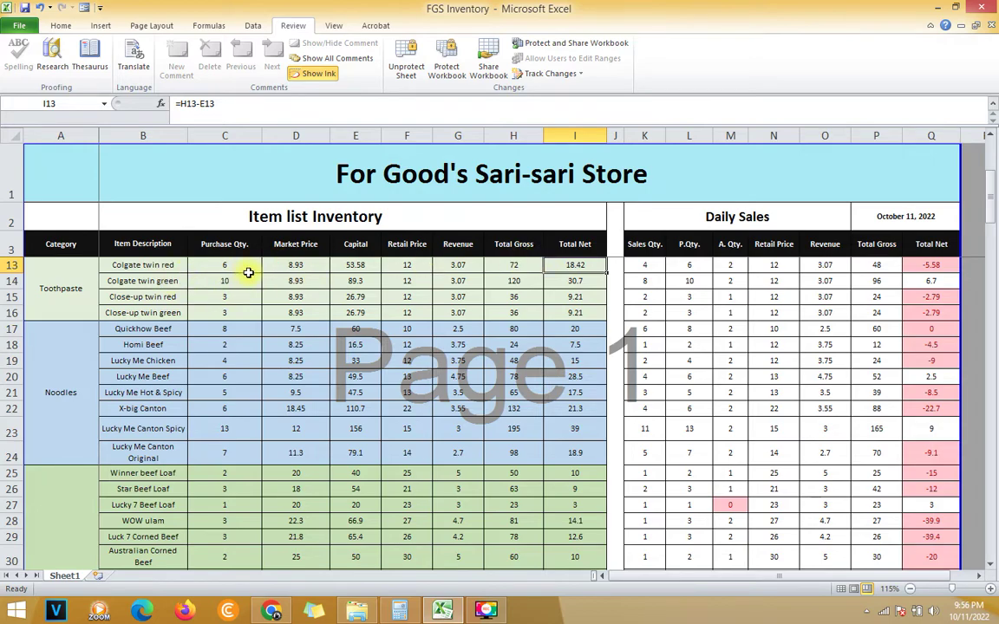
Browse the whole item list by category down to the Grand Total row and the summary table
{"action": "scroll", "coordinate": [516, 275], "scroll_direction": "up", "scroll_amount": 2}
{"action": "scroll", "coordinate": [555, 285], "scroll_direction": "down", "scroll_amount": 5}
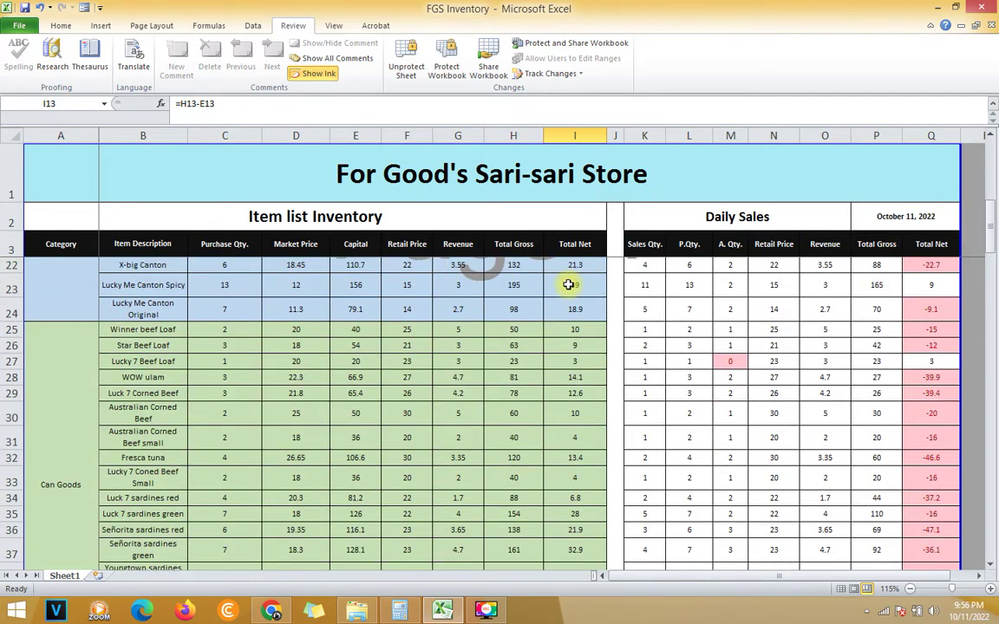
{"action": "scroll", "coordinate": [563, 294], "scroll_direction": "up", "scroll_amount": 4}
{"action": "scroll", "coordinate": [566, 321], "scroll_direction": "down", "scroll_amount": 2}
{"action": "scroll", "coordinate": [559, 283], "scroll_direction": "up", "scroll_amount": 2}
{"action": "scroll", "coordinate": [573, 305], "scroll_direction": "down", "scroll_amount": 2}
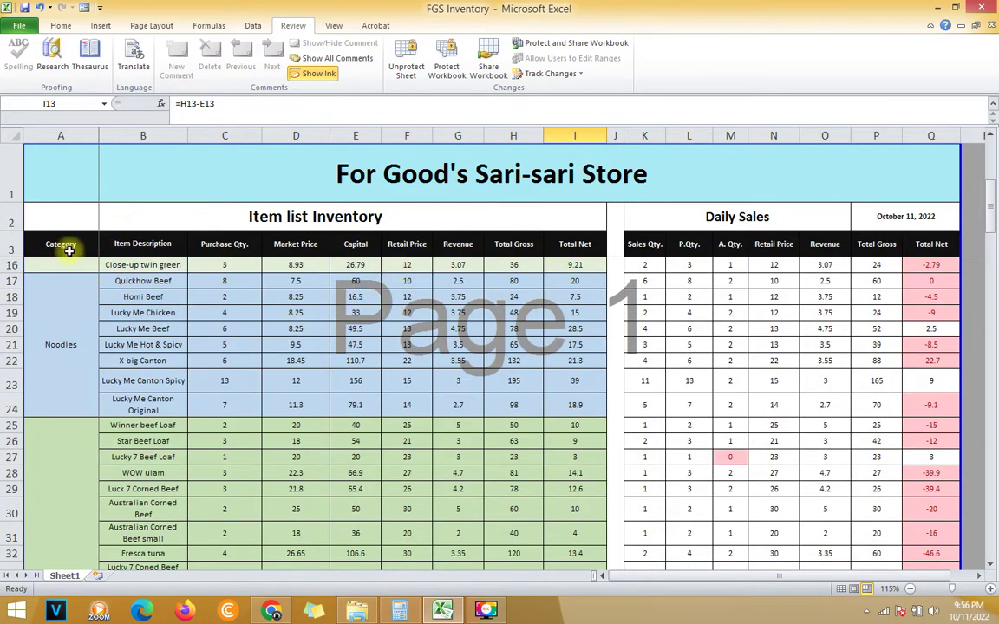
{"action": "scroll", "coordinate": [285, 320], "scroll_direction": "down", "scroll_amount": 5}
{"action": "scroll", "coordinate": [495, 194], "scroll_direction": "down", "scroll_amount": 9}
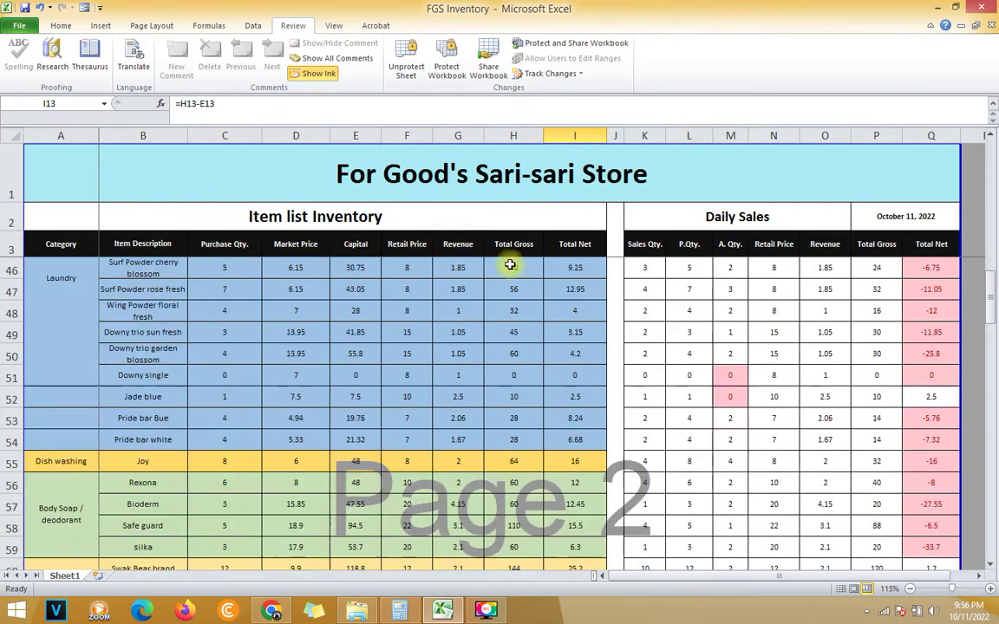
{"action": "scroll", "coordinate": [513, 367], "scroll_direction": "down", "scroll_amount": 5}
{"action": "scroll", "coordinate": [513, 356], "scroll_direction": "down", "scroll_amount": 14}
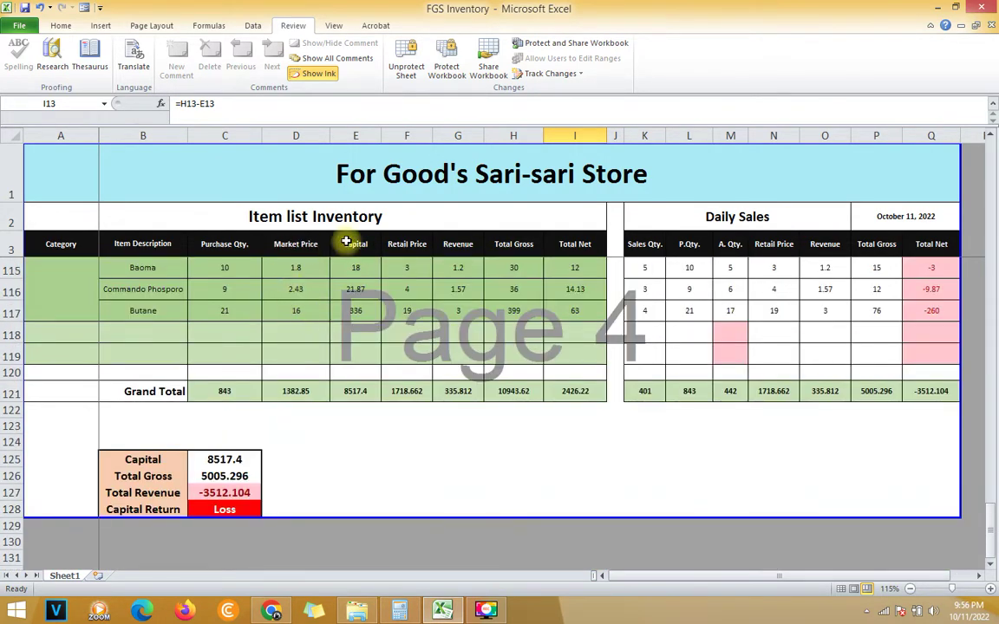
{"action": "scroll", "coordinate": [355, 342], "scroll_direction": "down", "scroll_amount": 1}
Check the Capital grand total formula in E121 and the summary table's Capital cell that refers to it
{"action": "left_click", "coordinate": [356, 327]}
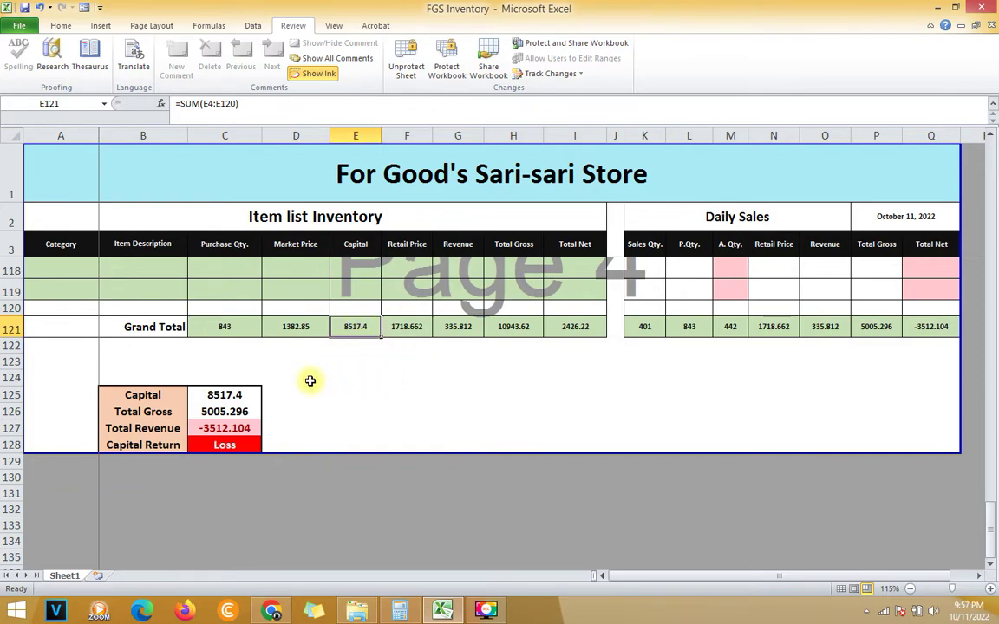
{"action": "left_click", "coordinate": [218, 396]}
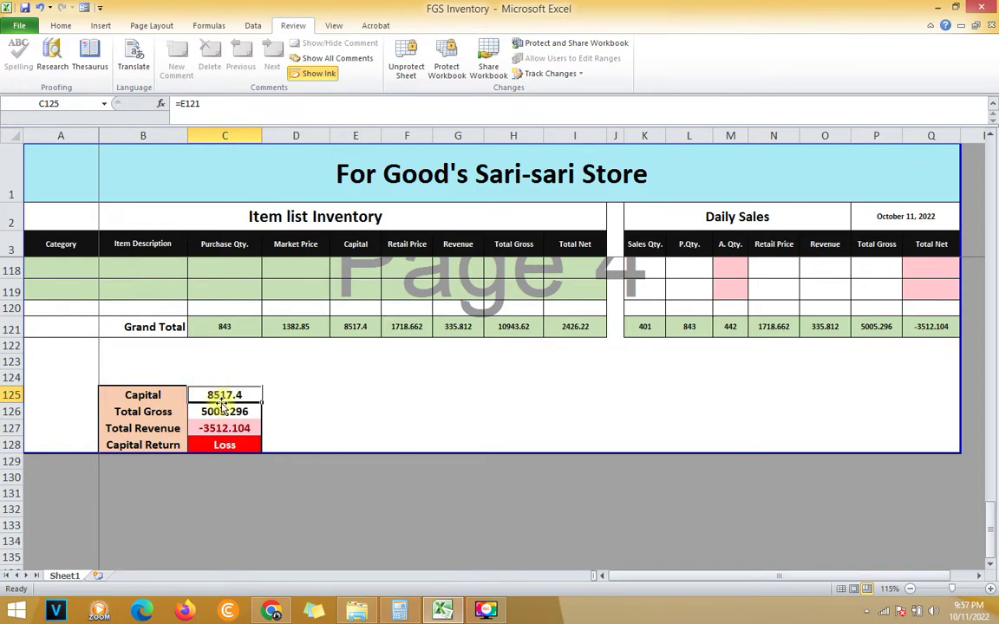
{"action": "scroll", "coordinate": [390, 342], "scroll_direction": "up", "scroll_amount": 1}
{"action": "scroll", "coordinate": [119, 432], "scroll_direction": "down", "scroll_amount": 2}
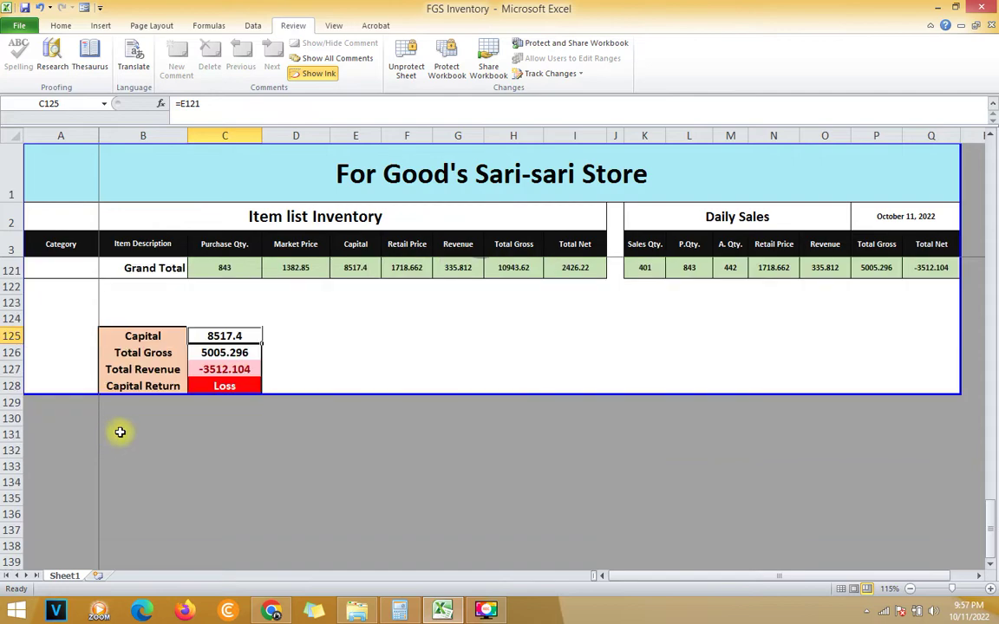
{"action": "scroll", "coordinate": [173, 381], "scroll_direction": "up", "scroll_amount": 1}
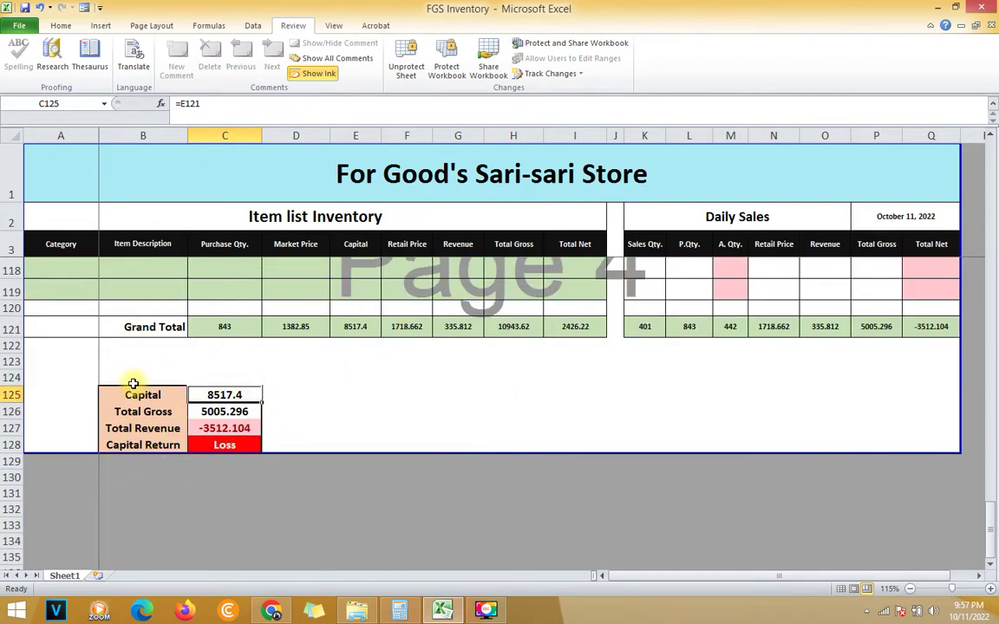
{"action": "scroll", "coordinate": [196, 375], "scroll_direction": "up", "scroll_amount": 4}
{"action": "scroll", "coordinate": [439, 380], "scroll_direction": "down", "scroll_amount": 3}
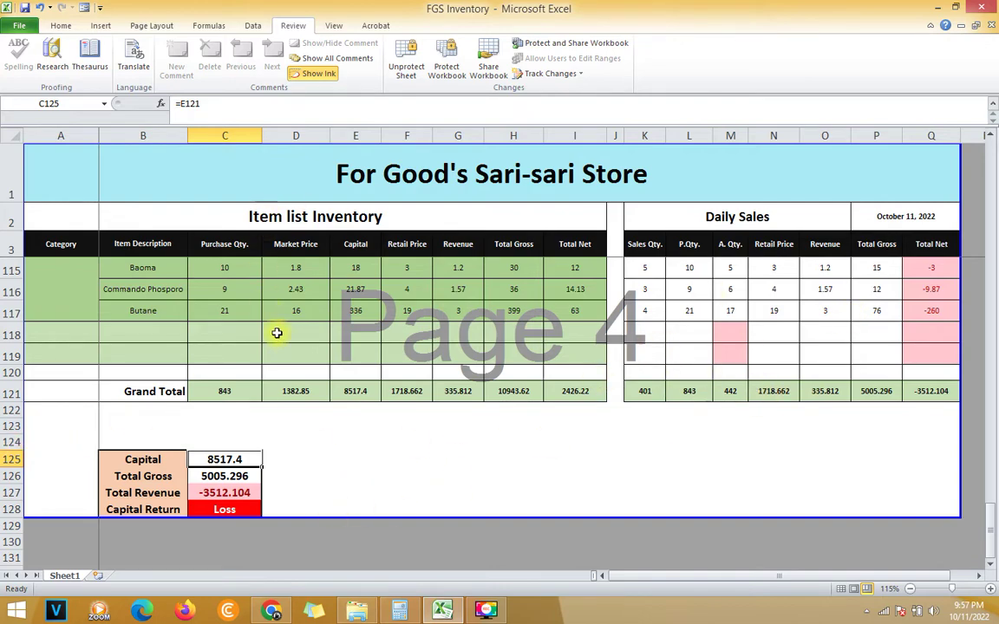
{"action": "scroll", "coordinate": [224, 365], "scroll_direction": "down", "scroll_amount": 1}
{"action": "scroll", "coordinate": [224, 365], "scroll_direction": "up", "scroll_amount": 2}
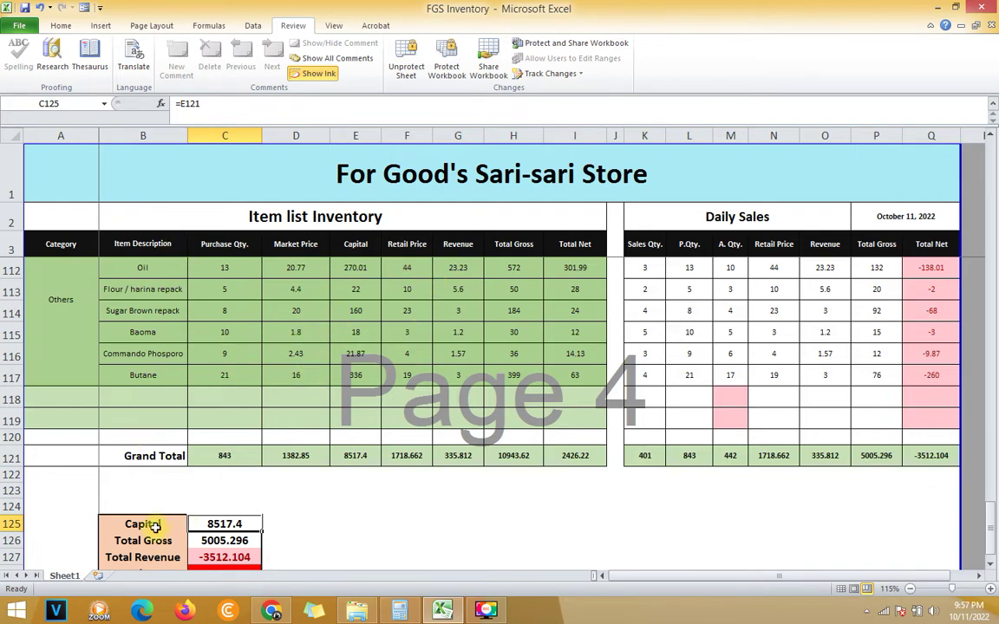
Check the summary table's Total Gross formula and its source total in the Daily Sales Grand Total row
{"action": "scroll", "coordinate": [286, 398], "scroll_direction": "down", "scroll_amount": 2}
{"action": "left_click", "coordinate": [124, 411]}
{"action": "left_click", "coordinate": [212, 410]}
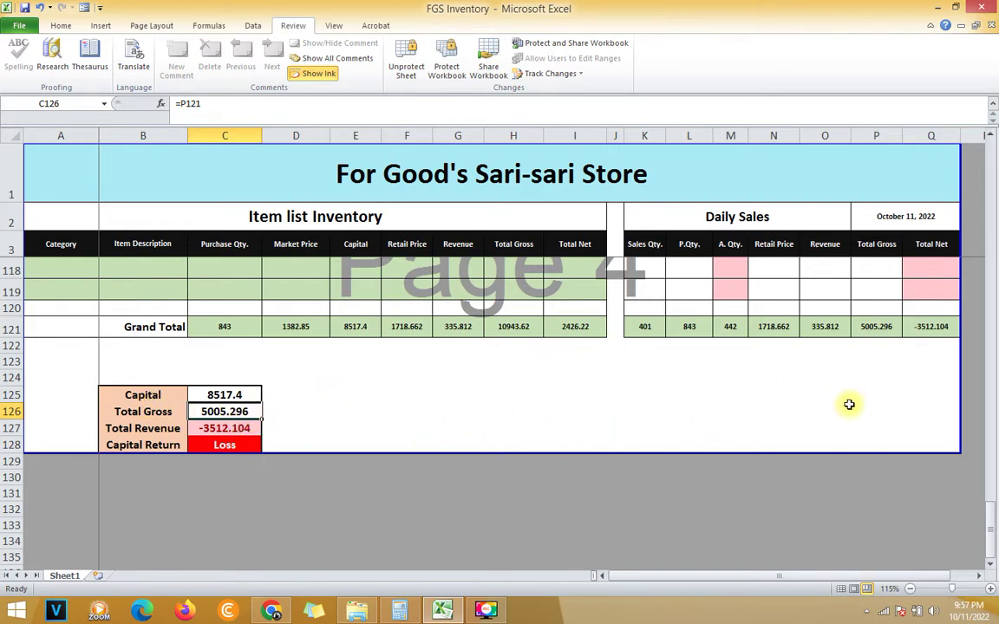
{"action": "left_click", "coordinate": [874, 329]}
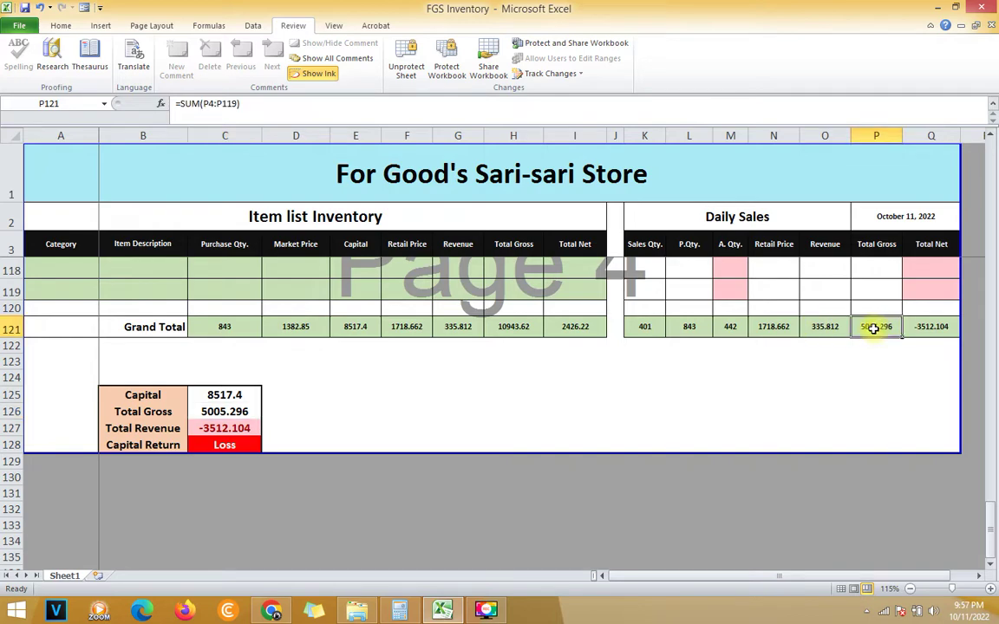
Highlight the Daily Sales section from its title to the date and go back up through its rows
{"action": "scroll", "coordinate": [769, 305], "scroll_direction": "up", "scroll_amount": 4}
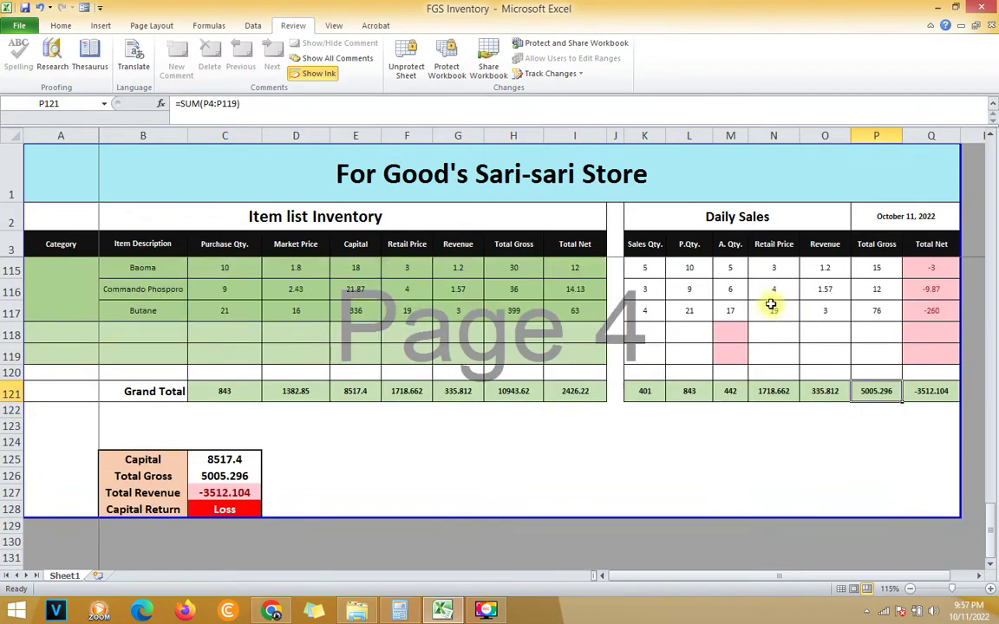
{"action": "left_click_drag", "start_coordinate": [689, 216], "coordinate": [895, 217]}
{"action": "scroll", "coordinate": [769, 289], "scroll_direction": "up", "scroll_amount": 20}
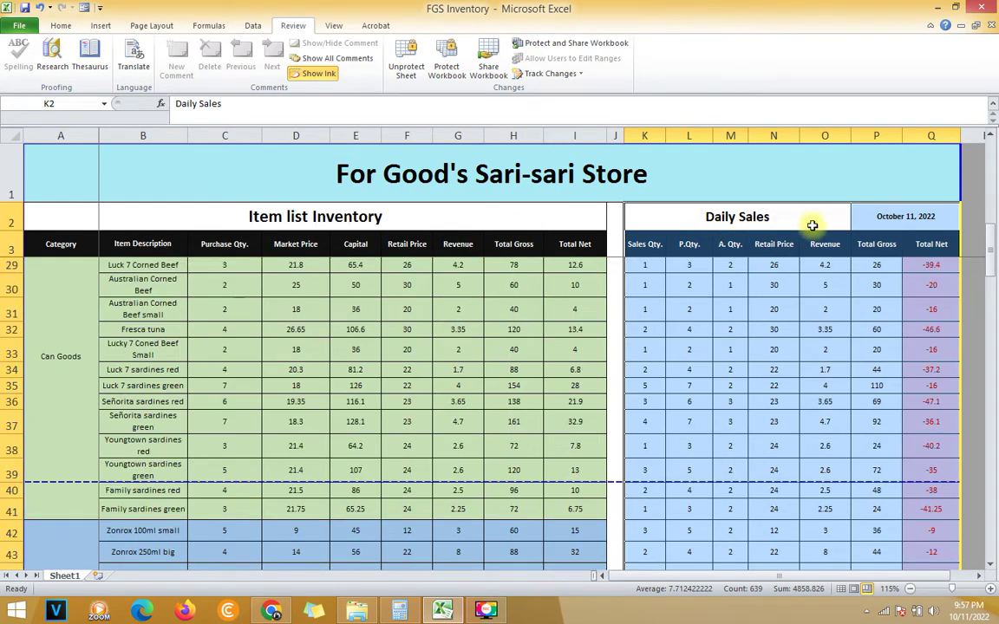
Select the Daily Sales title, date and item rows to outline the whole section, and return to the upper rows
{"action": "left_click", "coordinate": [812, 226]}
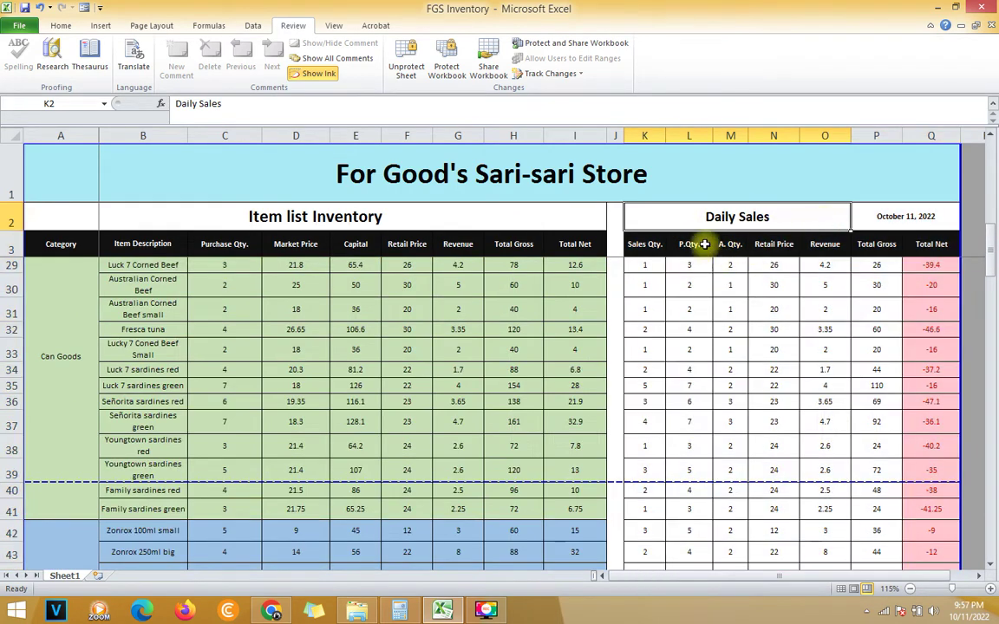
{"action": "scroll", "coordinate": [718, 216], "scroll_direction": "up", "scroll_amount": 4}
{"action": "mouse_move", "coordinate": [867, 217]}
{"action": "left_mouse_down"}
{"action": "mouse_move", "coordinate": [660, 216]}
{"action": "mouse_move", "coordinate": [918, 215]}
{"action": "mouse_move", "coordinate": [867, 222]}
{"action": "left_mouse_up"}
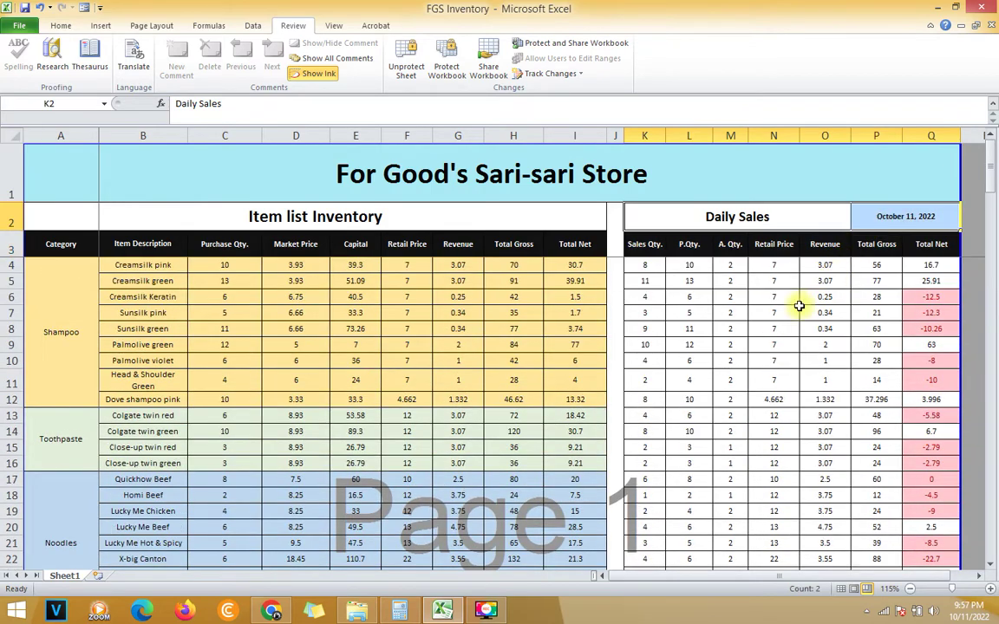
{"action": "left_click_drag", "start_coordinate": [644, 264], "coordinate": [893, 503]}
{"action": "scroll", "coordinate": [761, 334], "scroll_direction": "up", "scroll_amount": 1}
{"action": "scroll", "coordinate": [761, 334], "scroll_direction": "up", "scroll_amount": 20}
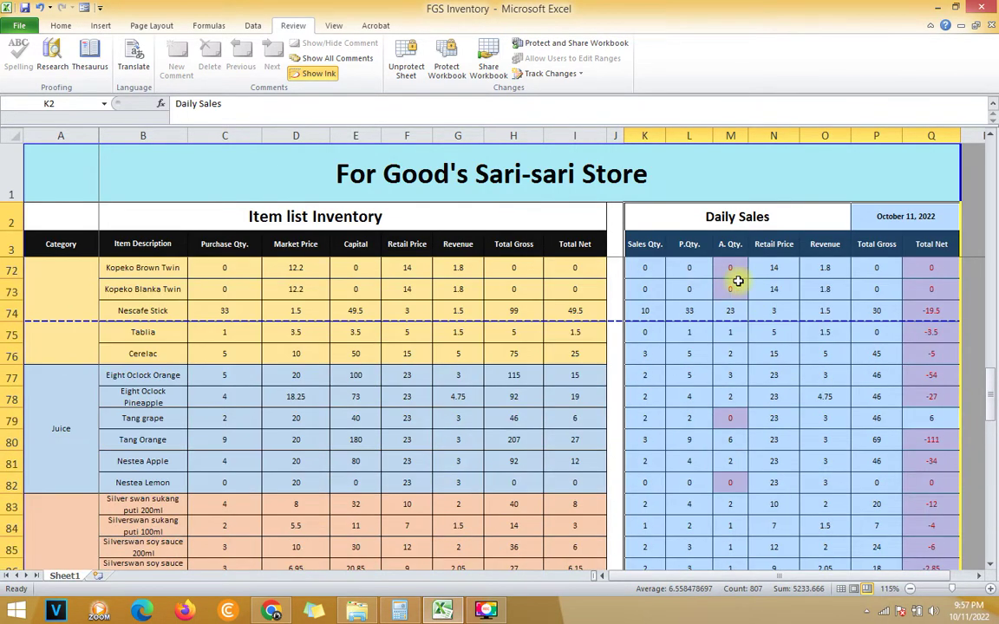
{"action": "scroll", "coordinate": [785, 272], "scroll_direction": "up", "scroll_amount": 9}
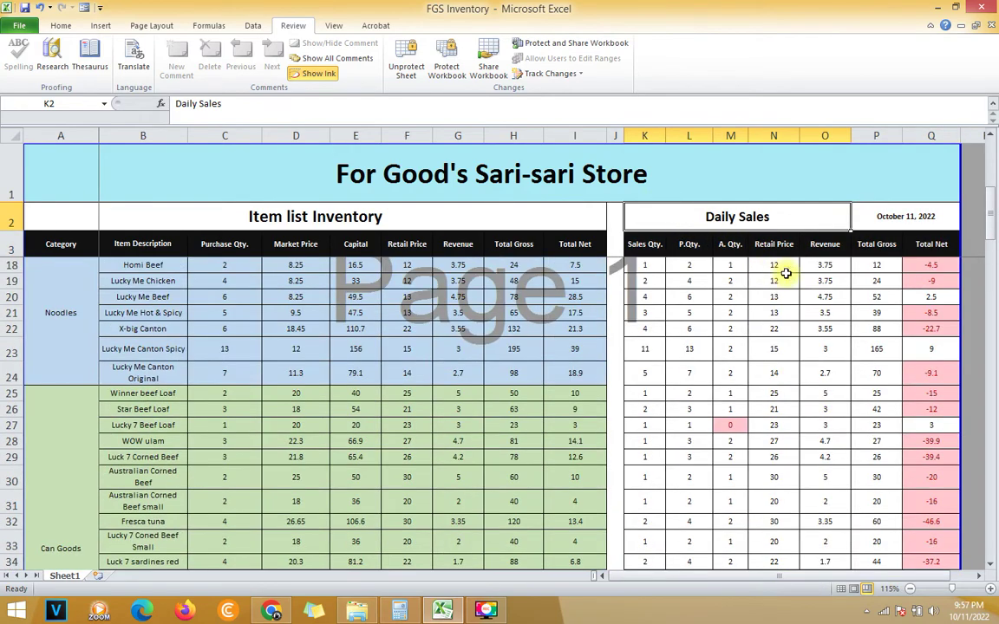
Look at the Daily Sales date in P2 and title in K2, and look over the first product categories
{"action": "left_click", "coordinate": [902, 217]}
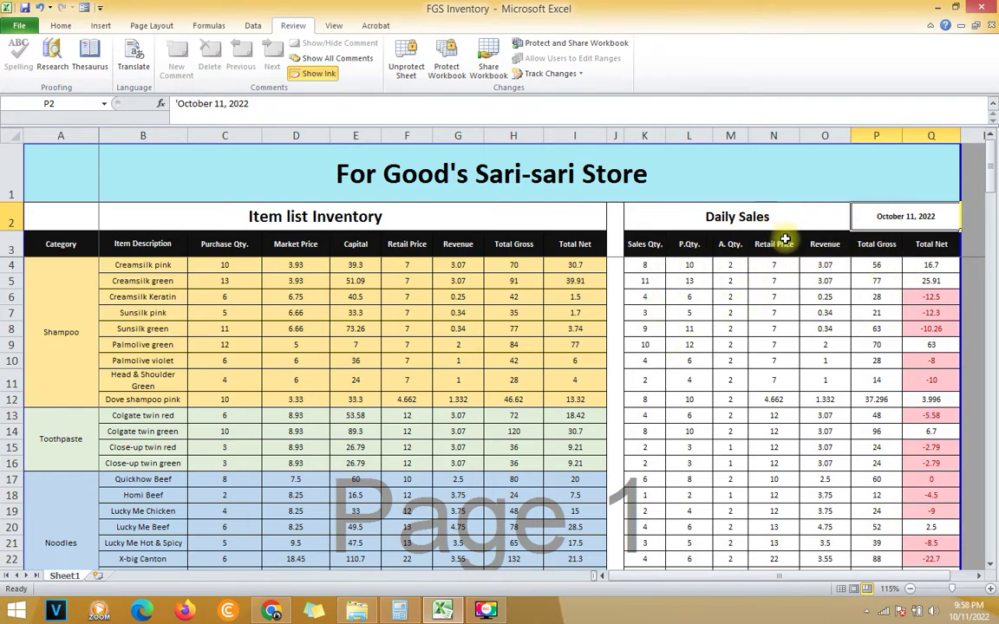
{"action": "left_click", "coordinate": [727, 224]}
{"action": "left_click", "coordinate": [953, 225]}
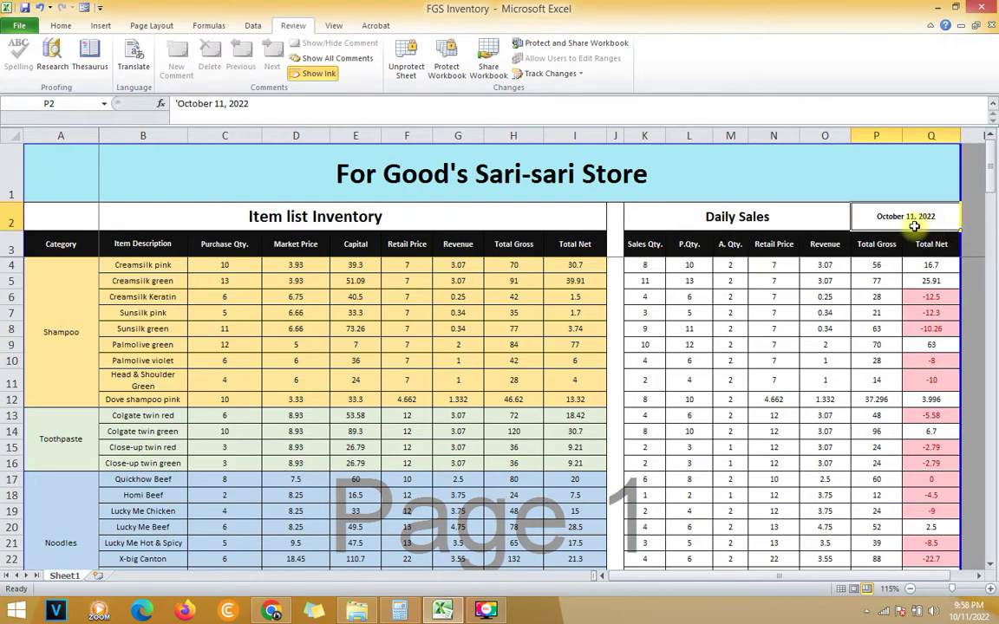
{"action": "left_click", "coordinate": [720, 217]}
{"action": "scroll", "coordinate": [685, 295], "scroll_direction": "down", "scroll_amount": 5}
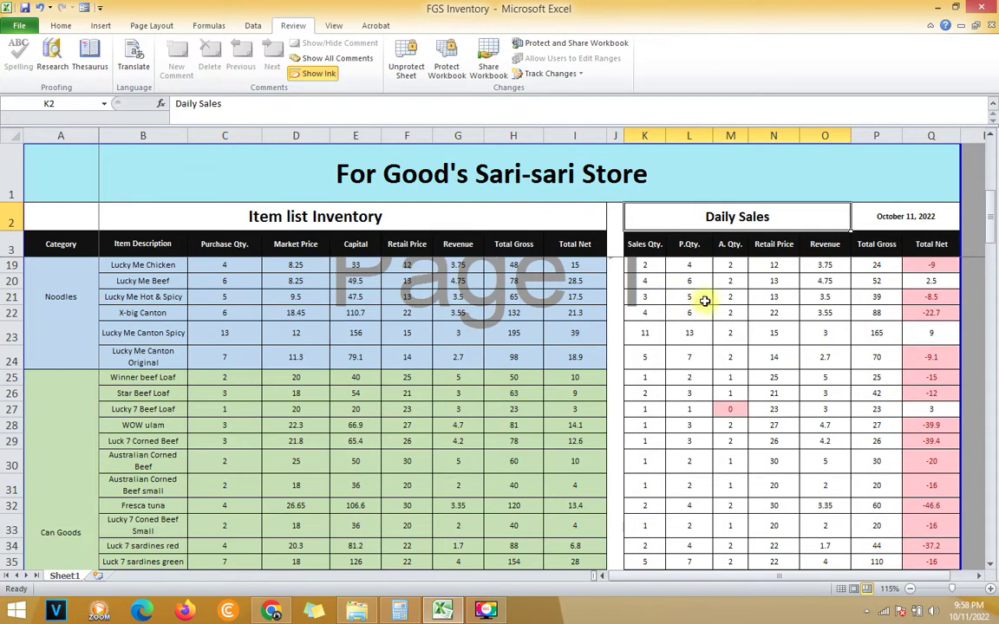
{"action": "scroll", "coordinate": [705, 301], "scroll_direction": "up", "scroll_amount": 2}
Set the Daily Sales quantity of Quickhow Beef in K17 to 7
{"action": "left_click", "coordinate": [645, 283]}
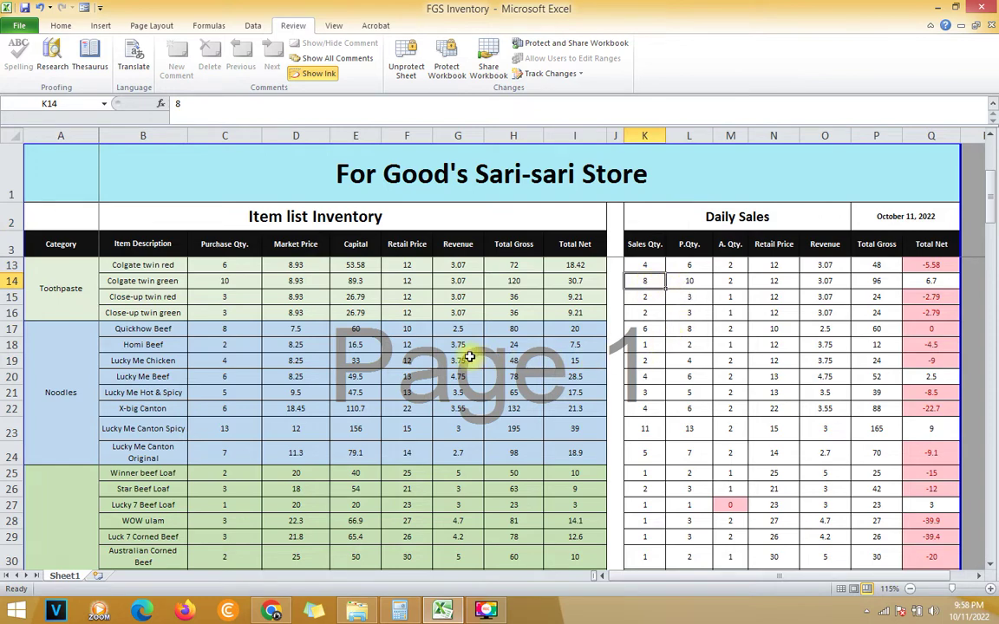
{"action": "left_click", "coordinate": [649, 330]}
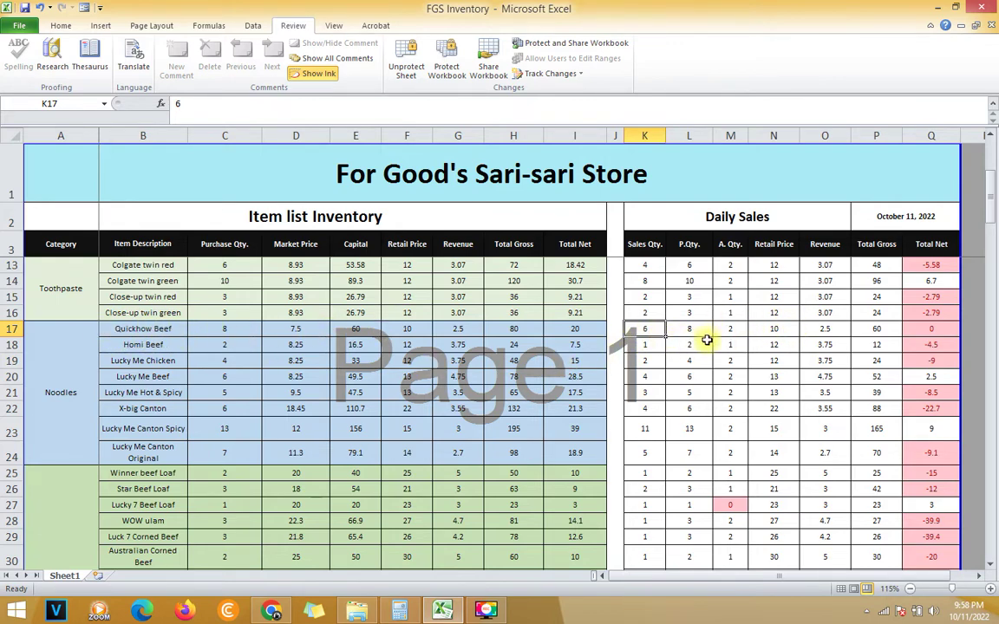
{"action": "key", "text": "Right"}
{"action": "left_click", "coordinate": [648, 327]}
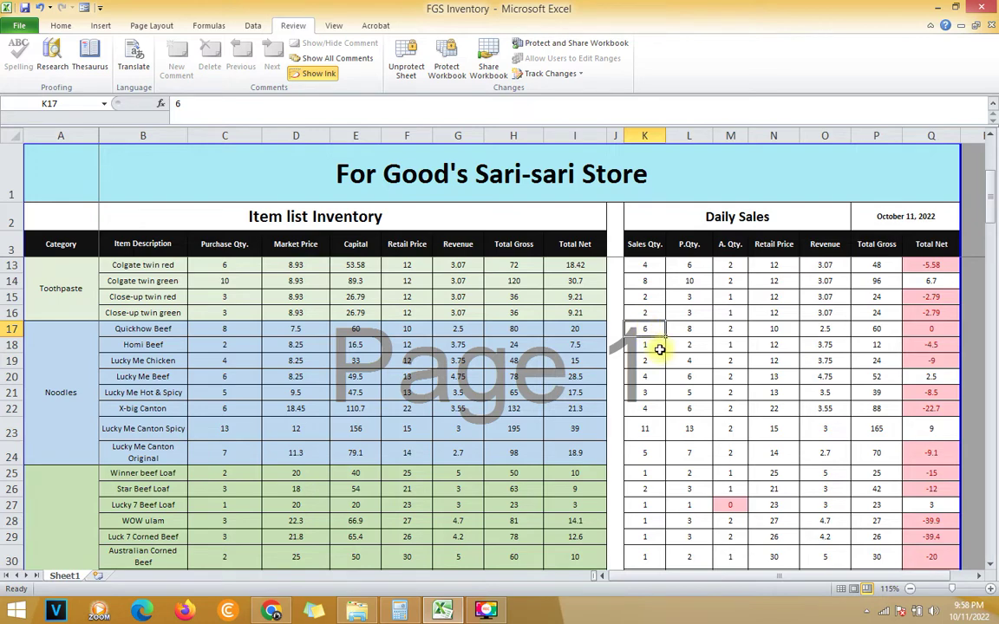
{"action": "type", "text": "7"}
{"action": "key", "text": "Return"}
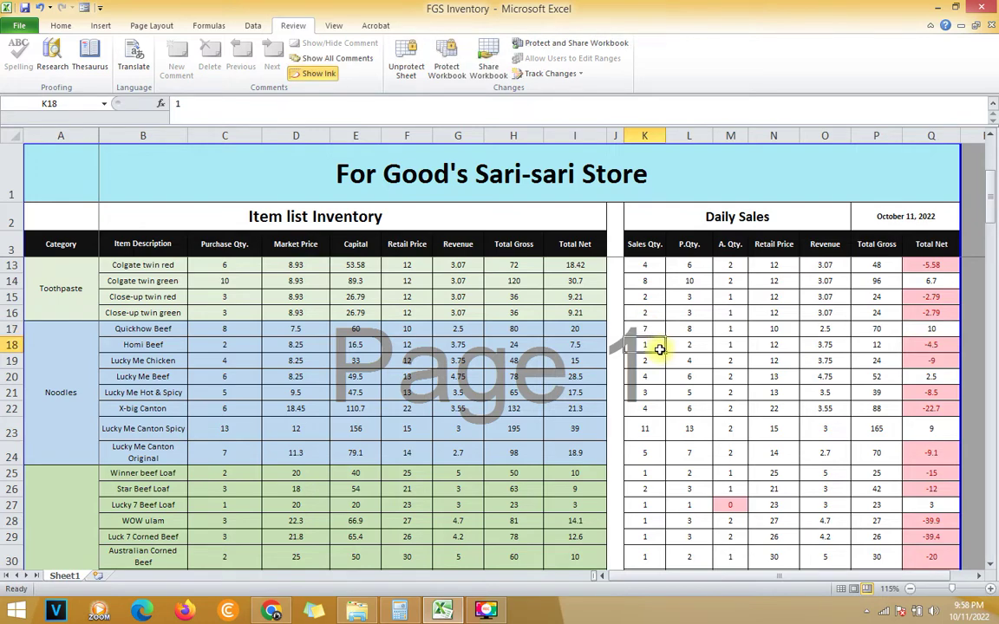
Check Quickhow Beef's P.Qty. and A. Qty. formulas in L17 and M17, comparing P.Qty. with the inventory's Purchase Qty. column
{"action": "left_click", "coordinate": [642, 328]}
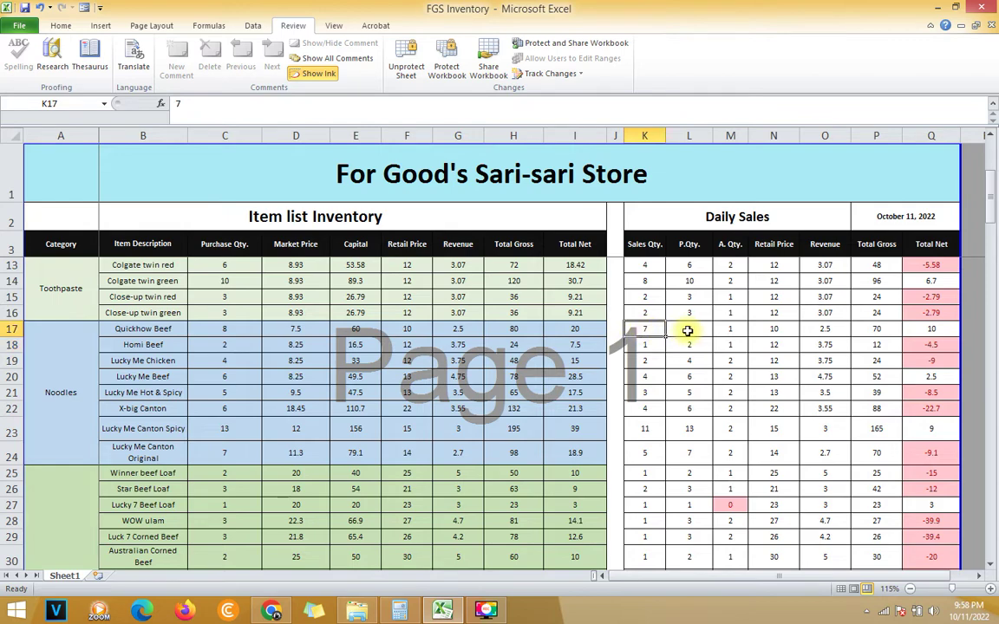
{"action": "left_click", "coordinate": [688, 331]}
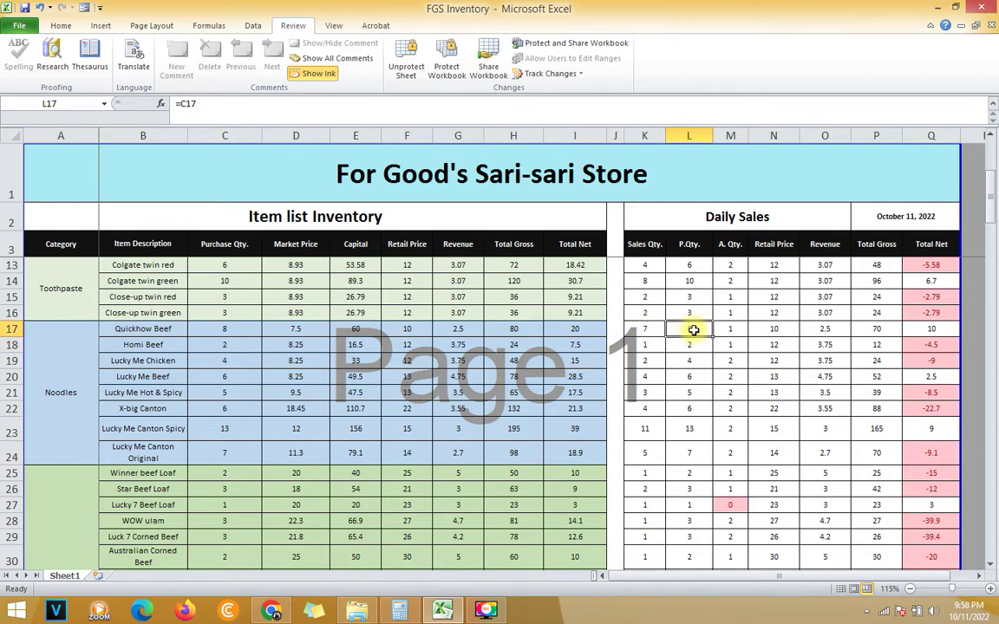
{"action": "left_click", "coordinate": [681, 246]}
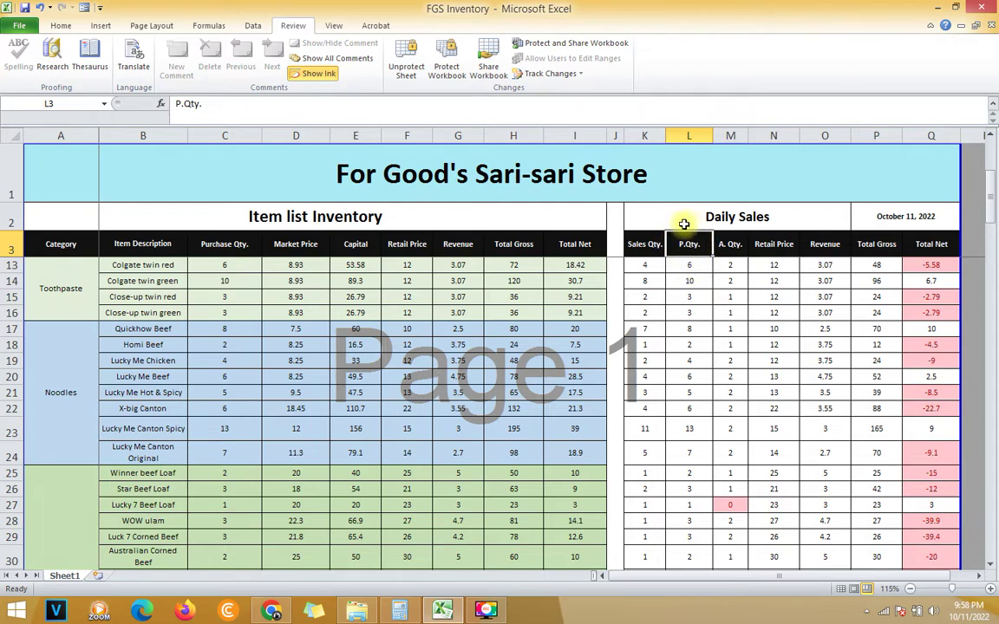
{"action": "left_click", "coordinate": [209, 248]}
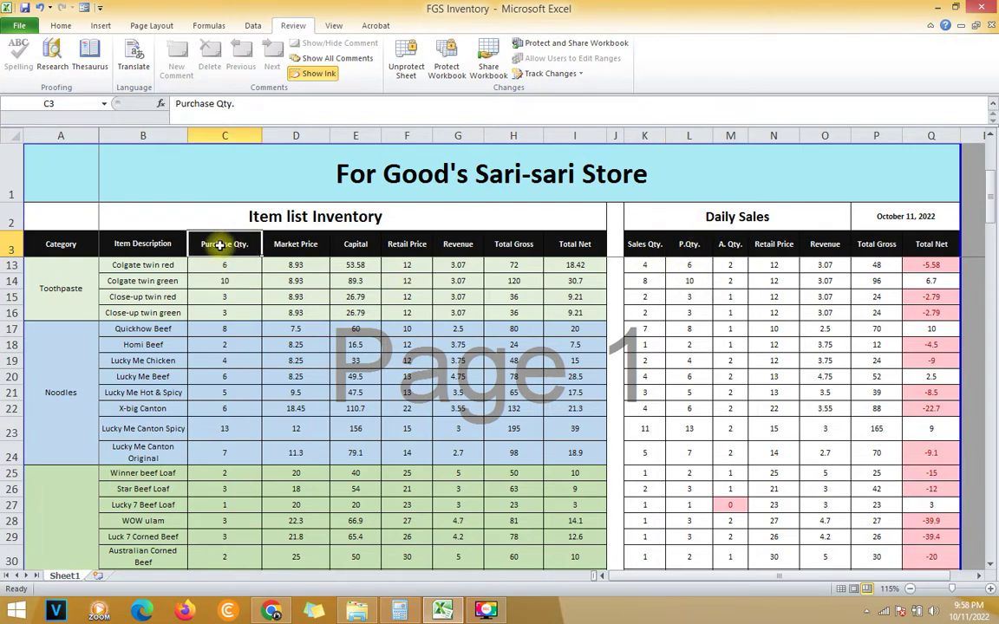
{"action": "left_click", "coordinate": [683, 244]}
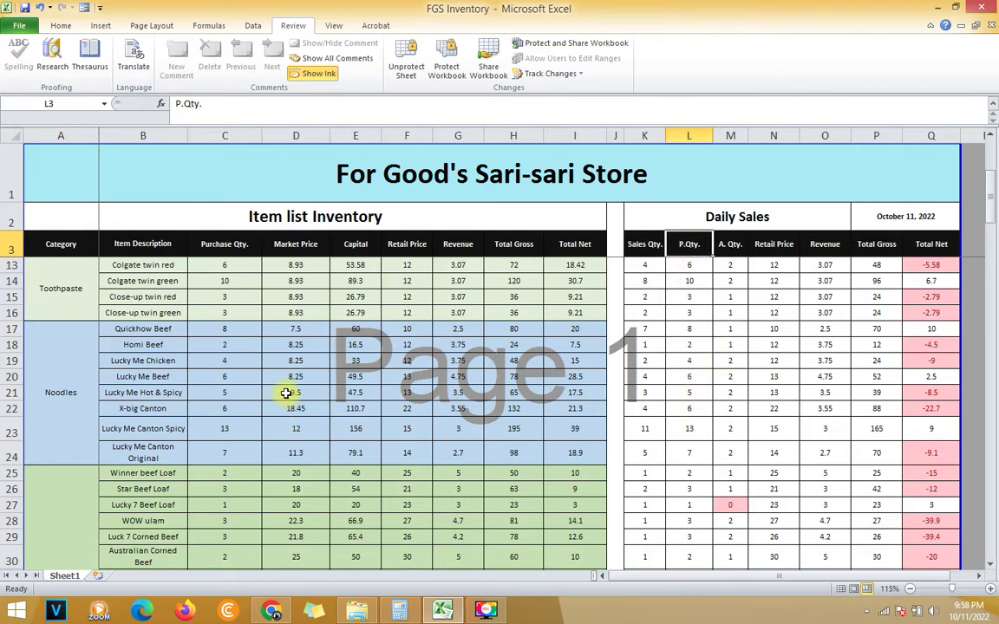
{"action": "left_click", "coordinate": [689, 340]}
{"action": "left_click", "coordinate": [689, 330]}
{"action": "left_click", "coordinate": [730, 247]}
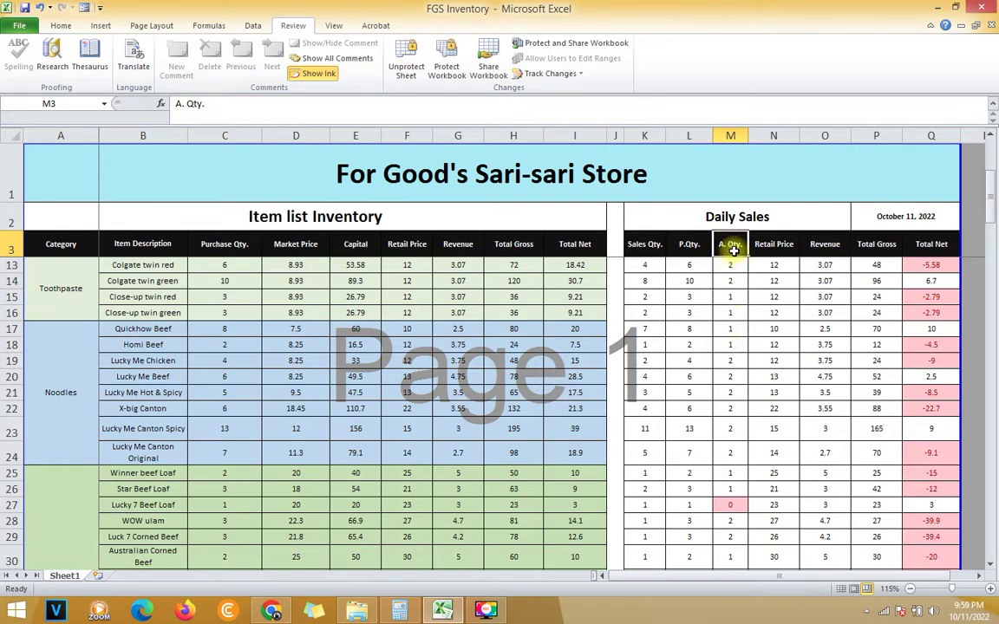
{"action": "left_click", "coordinate": [733, 331]}
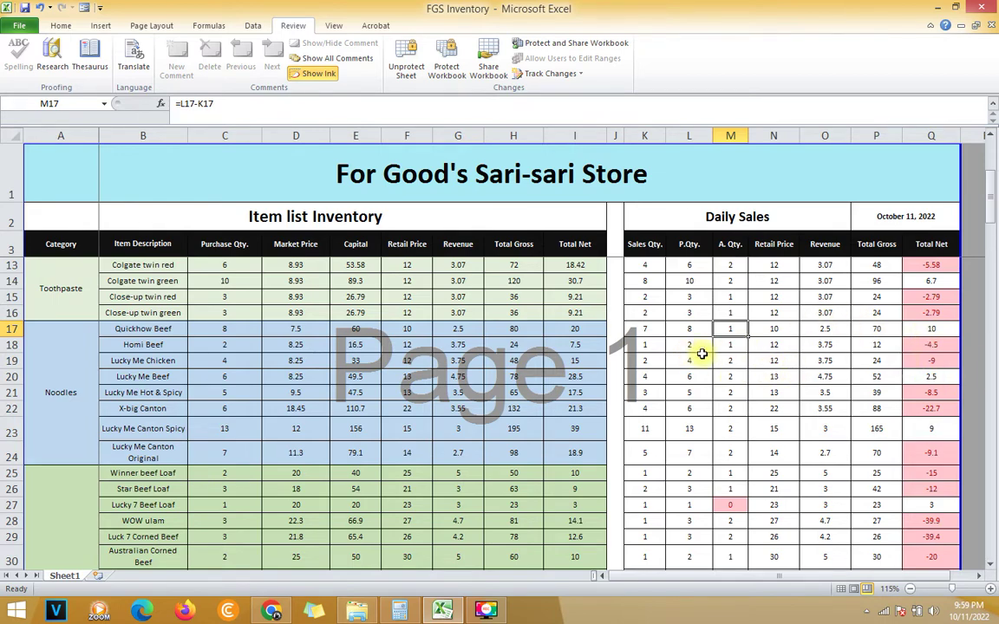
Set the Sales Qty. of Quickhow Beef to 8 and check its A. Qty. cell
{"action": "left_click", "coordinate": [655, 330]}
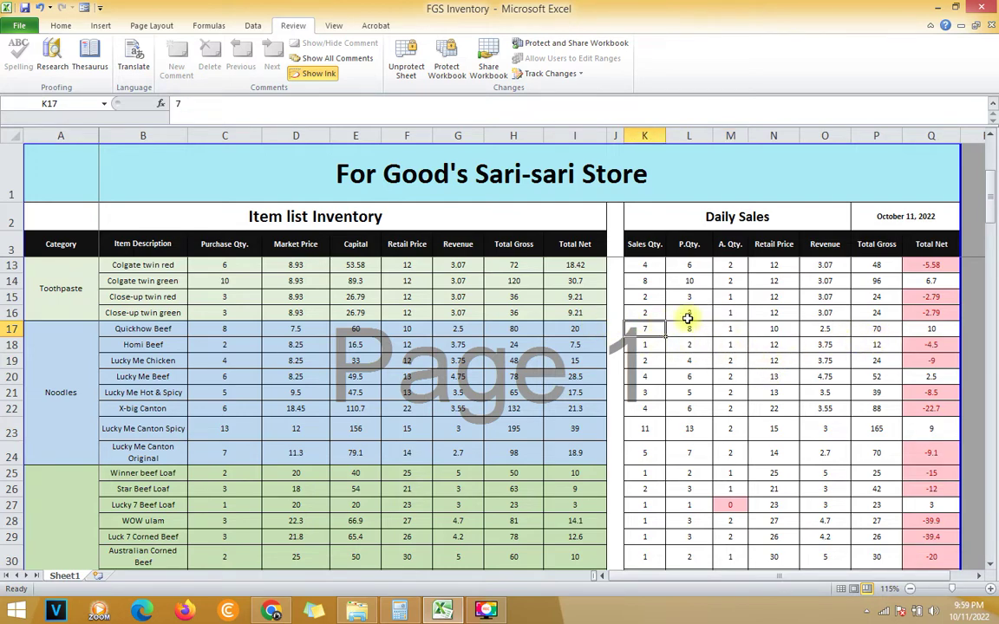
{"action": "type", "text": "8"}
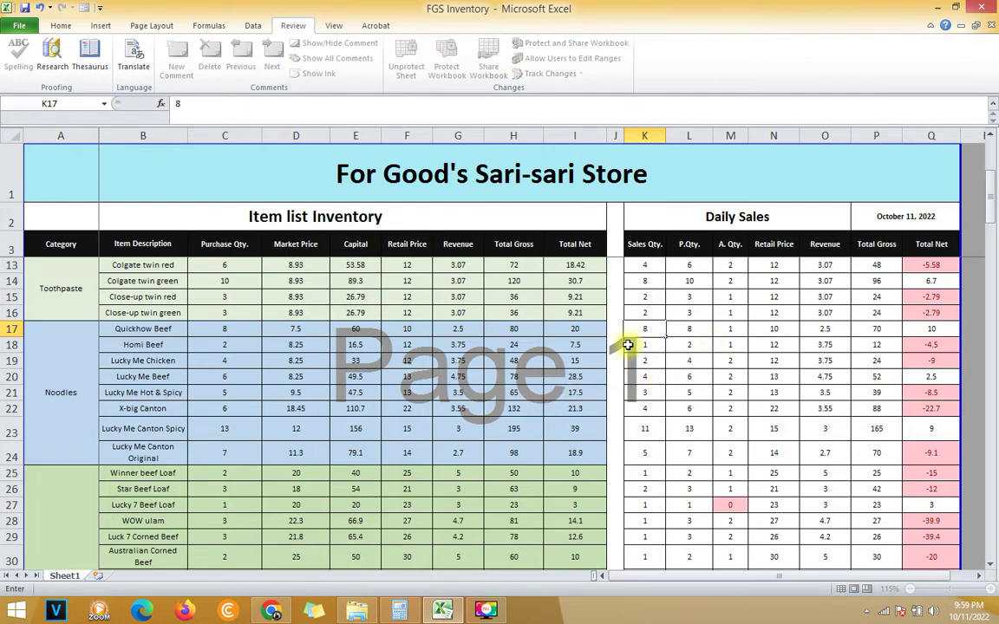
{"action": "left_click", "coordinate": [627, 345]}
{"action": "left_click", "coordinate": [733, 330]}
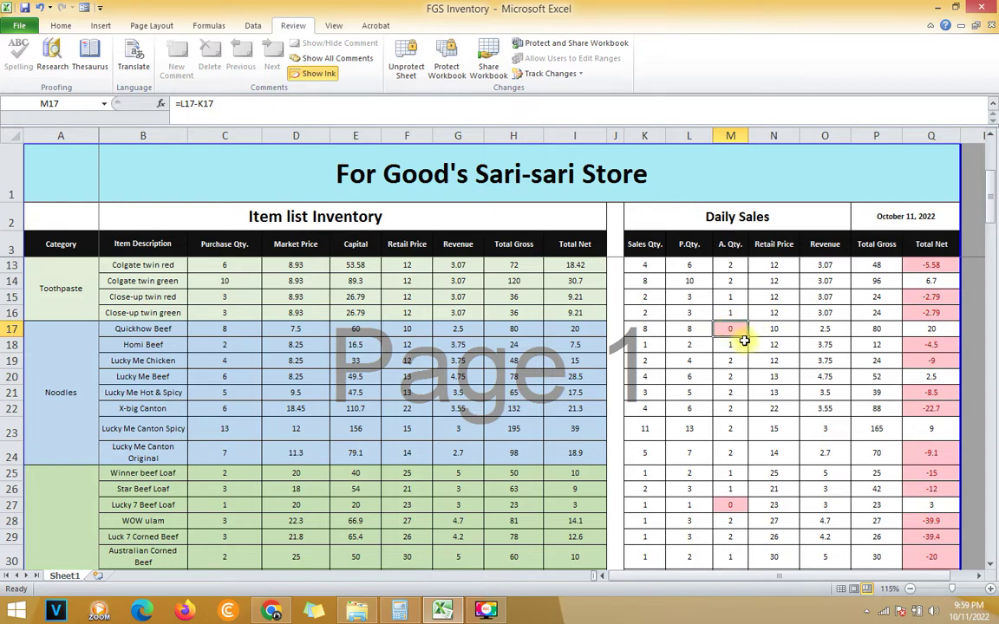
Set the Sales Qty. of Quickhow Beef to 6 and recheck its A. Qty. cell
{"action": "left_click", "coordinate": [651, 342]}
{"action": "left_click", "coordinate": [646, 329]}
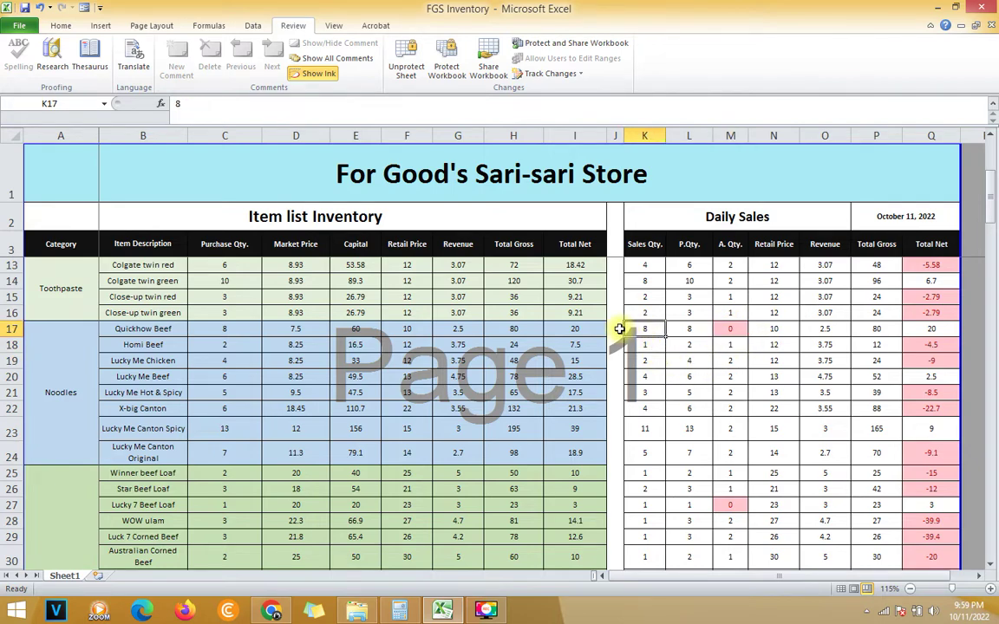
{"action": "type", "text": "6"}
{"action": "left_click", "coordinate": [732, 329]}
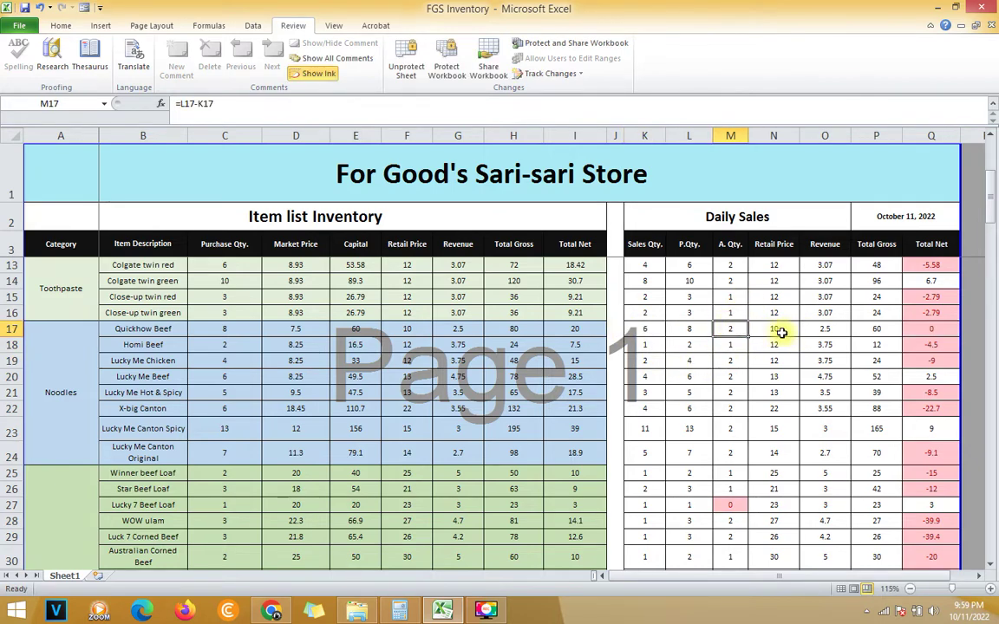
Compare the Daily Sales Retail Price, Revenue and Total Gross headings with their counterparts in the Item list Inventory
{"action": "left_click", "coordinate": [778, 243]}
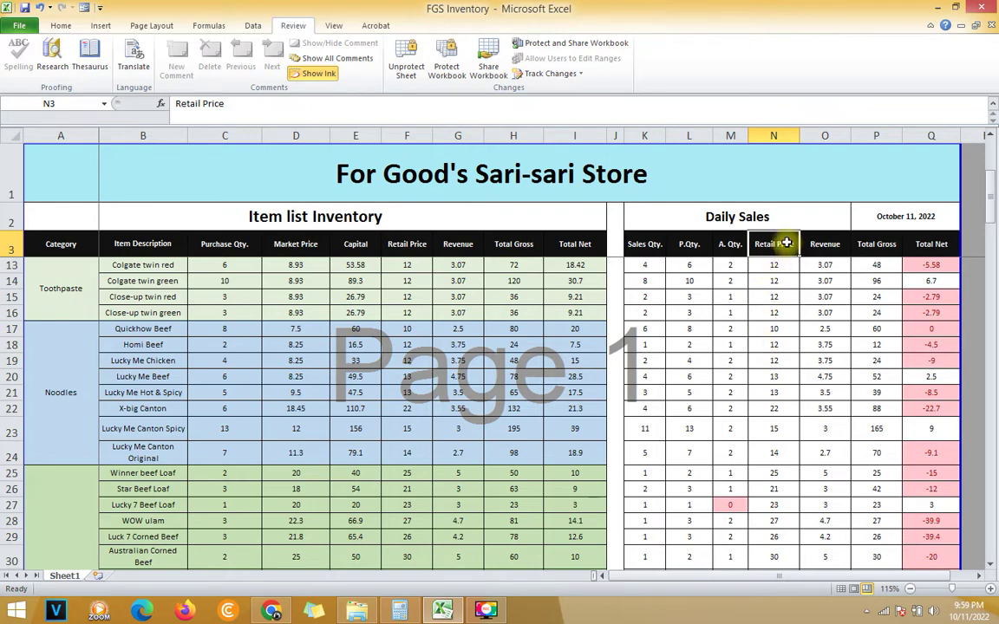
{"action": "left_click", "coordinate": [412, 246]}
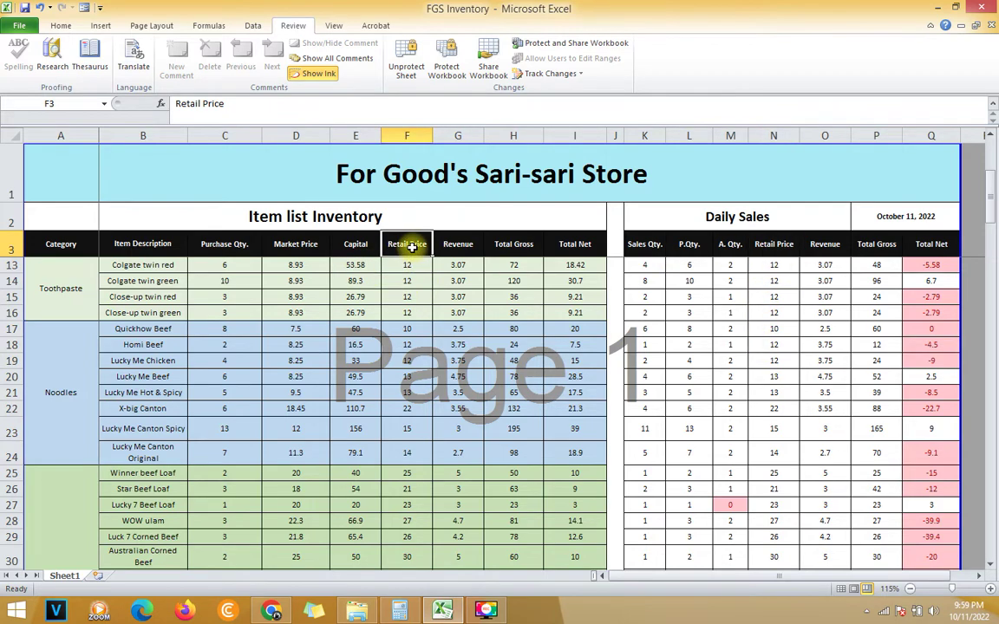
{"action": "left_click", "coordinate": [822, 244]}
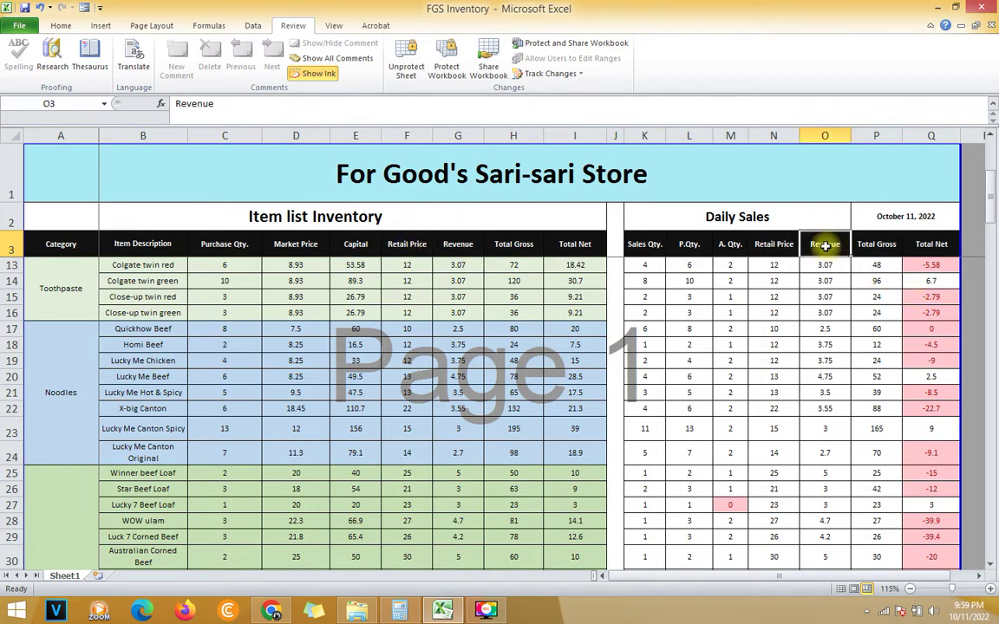
{"action": "left_click", "coordinate": [456, 243]}
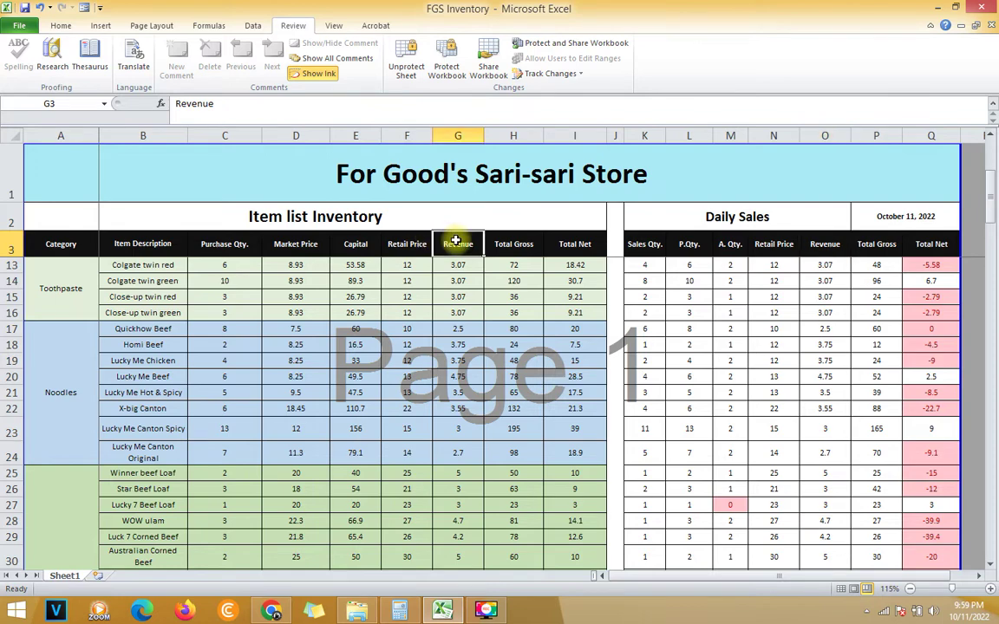
{"action": "left_click", "coordinate": [877, 246]}
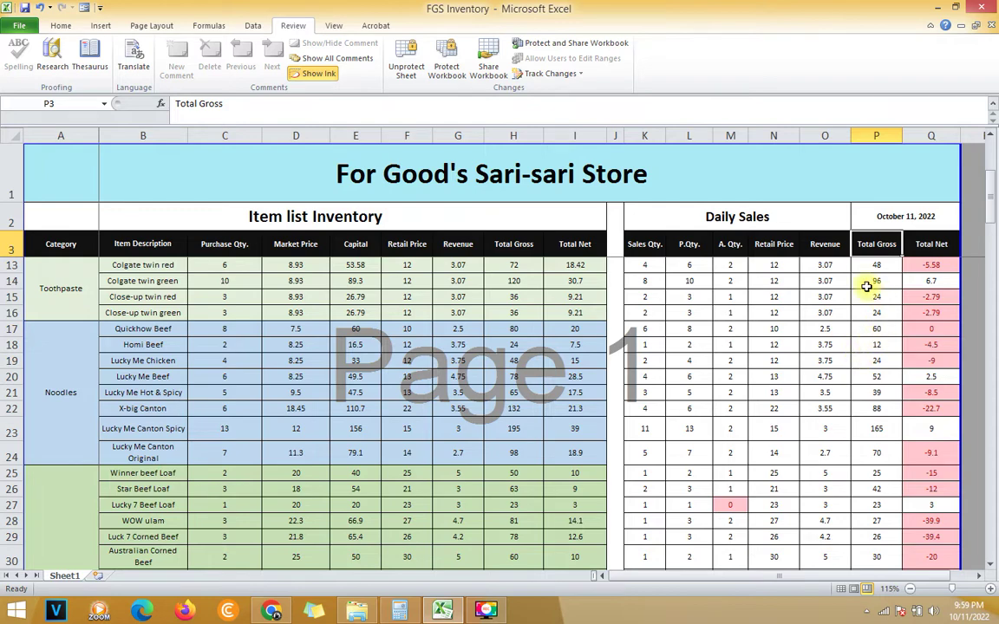
{"action": "left_click", "coordinate": [568, 246]}
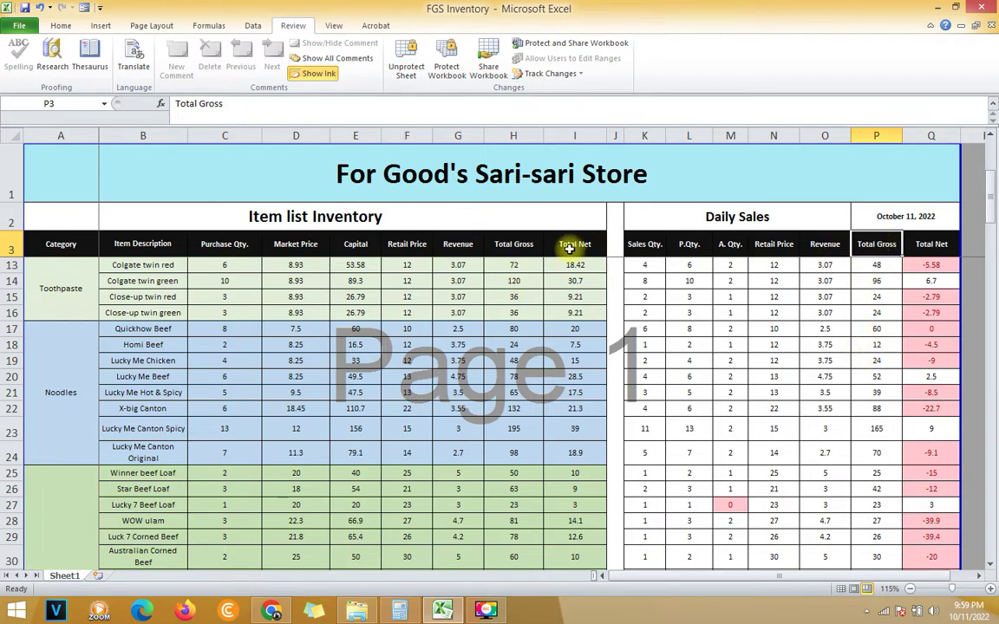
Examine Quickhow Beef's Total Gross formula in P17 alongside its Sales Qty. in K17 and Capital in E17
{"action": "left_click", "coordinate": [886, 246]}
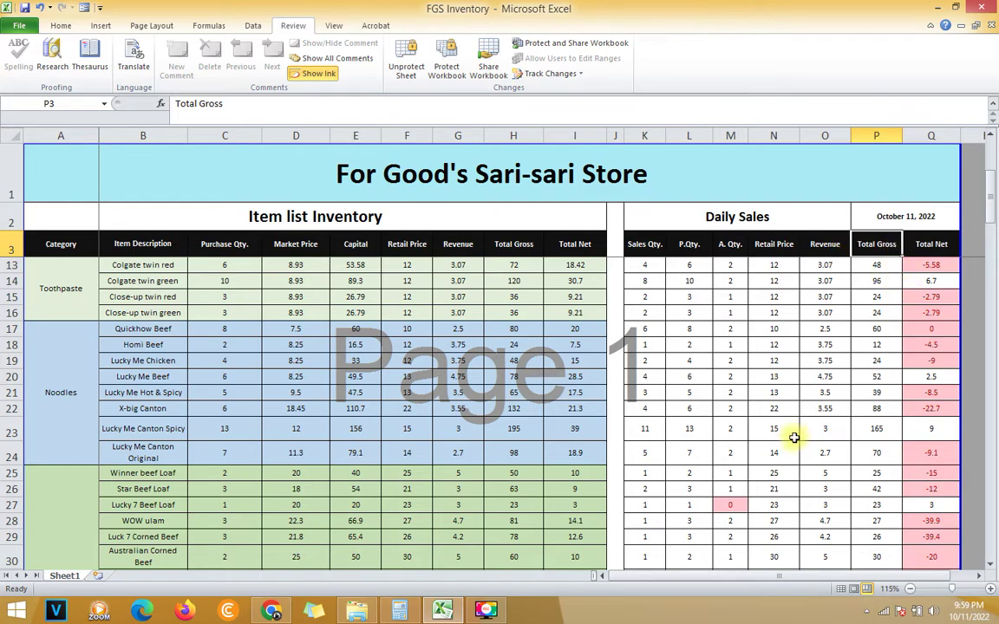
{"action": "left_click", "coordinate": [825, 329]}
{"action": "left_click", "coordinate": [867, 331]}
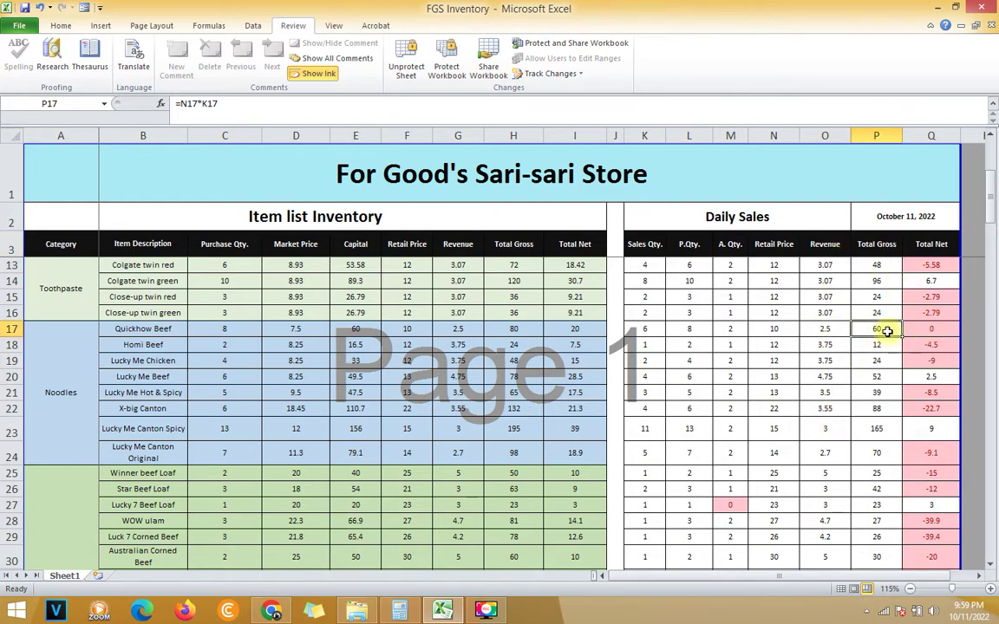
{"action": "left_click_drag", "start_coordinate": [926, 333], "coordinate": [871, 329]}
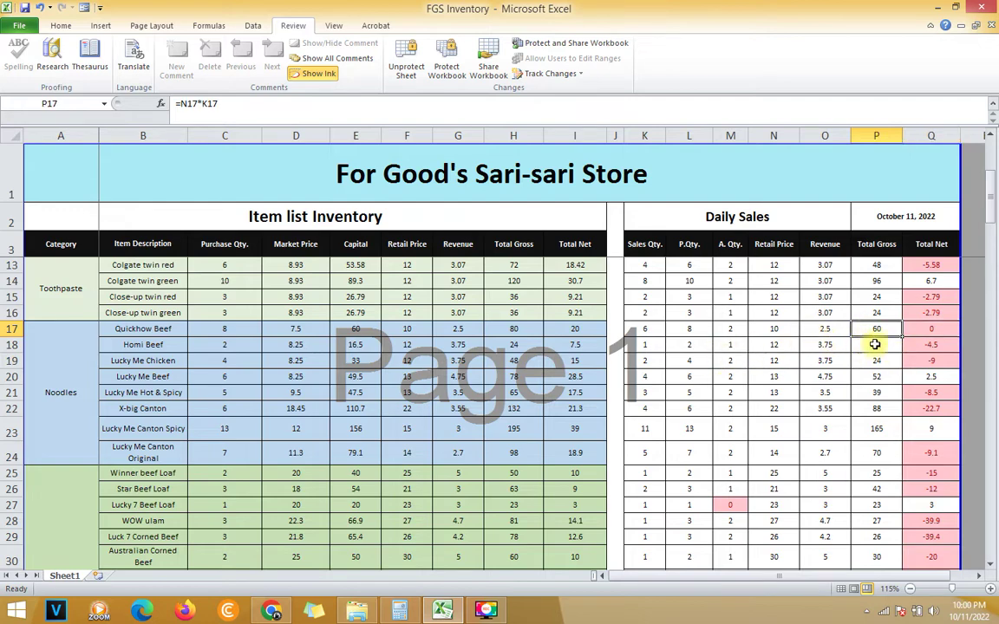
{"action": "left_click", "coordinate": [649, 332]}
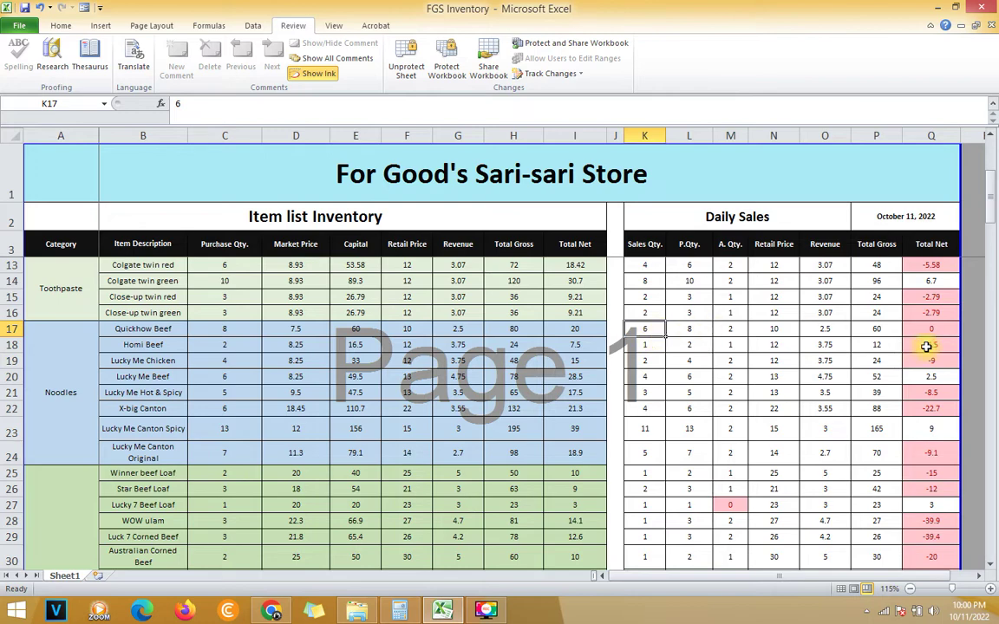
{"action": "left_click", "coordinate": [886, 331]}
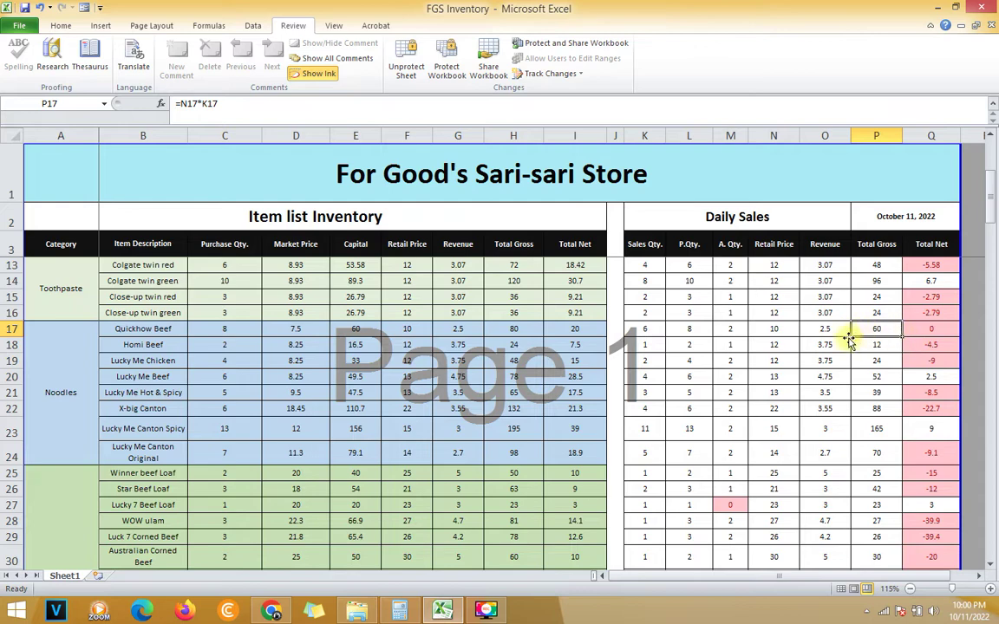
{"action": "left_click", "coordinate": [355, 329]}
{"action": "left_click", "coordinate": [877, 333]}
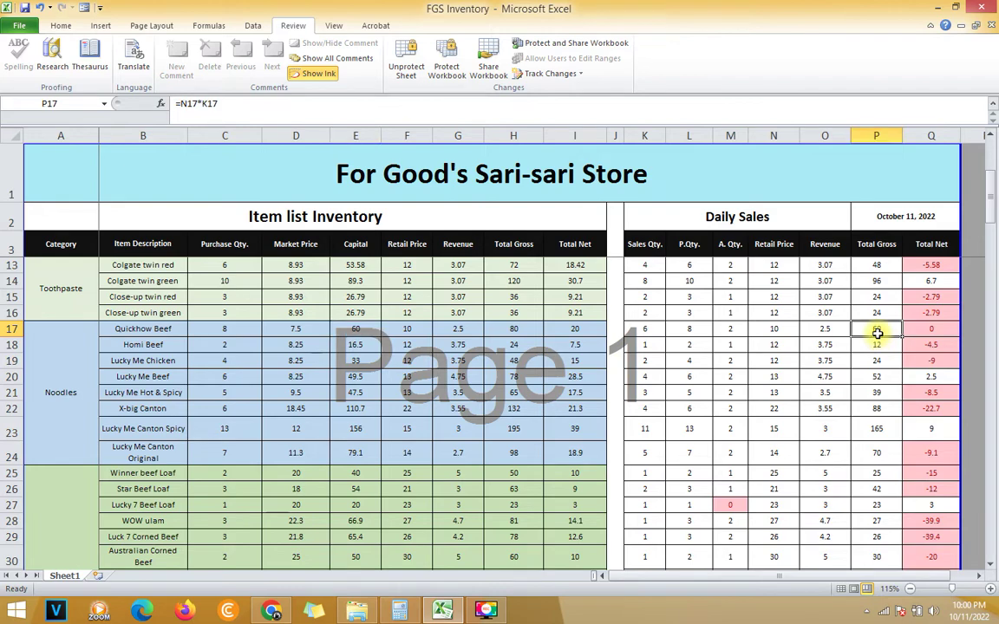
Set the Sales Qty. of Quickhow Beef to 8 and check its Total Net in Q17 against the rows below
{"action": "left_click", "coordinate": [646, 327]}
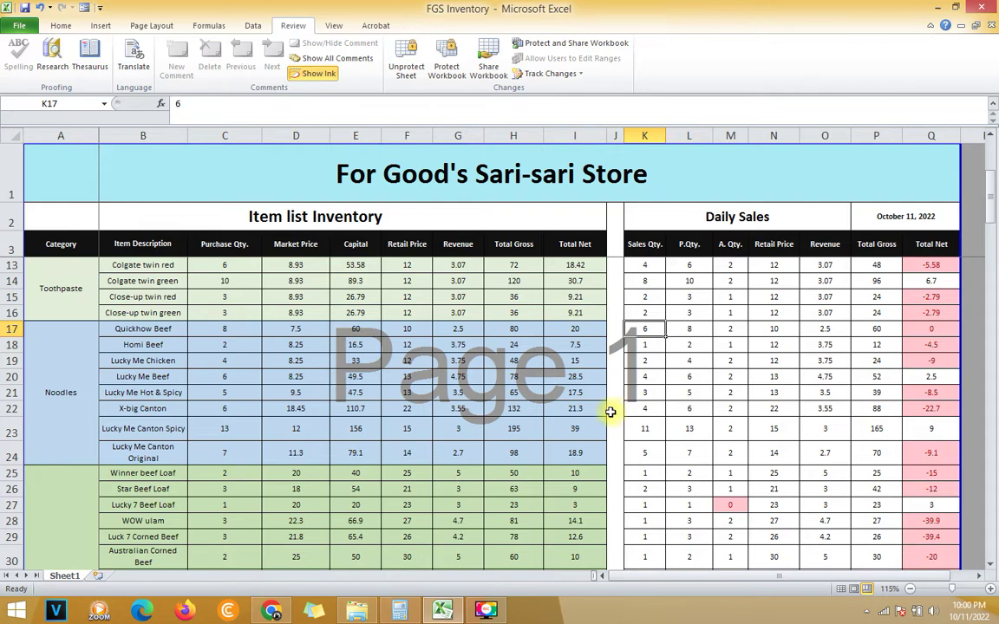
{"action": "type", "text": "8"}
{"action": "key", "text": "Return"}
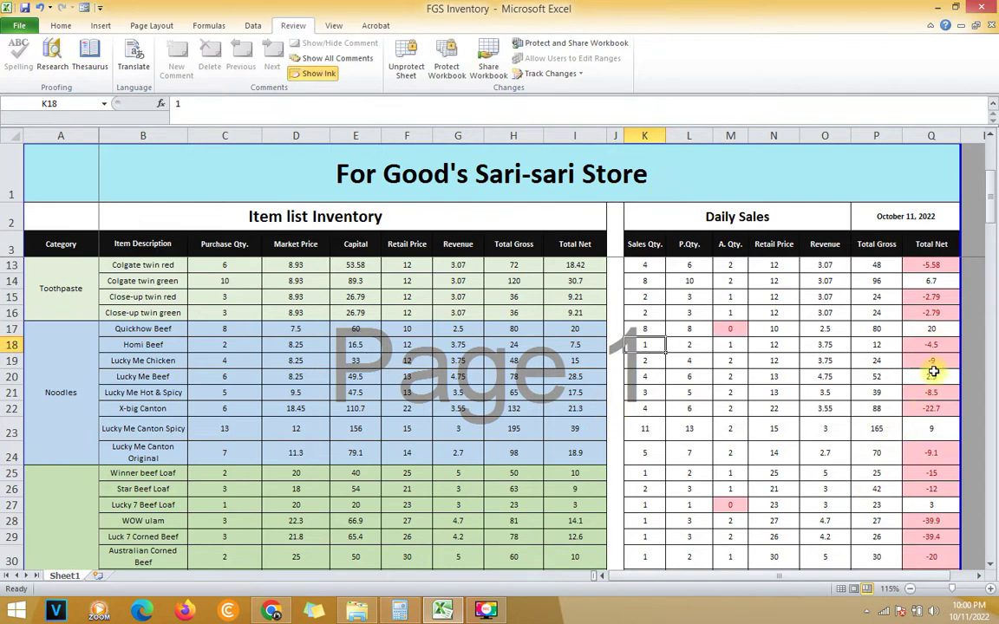
{"action": "left_click", "coordinate": [936, 329]}
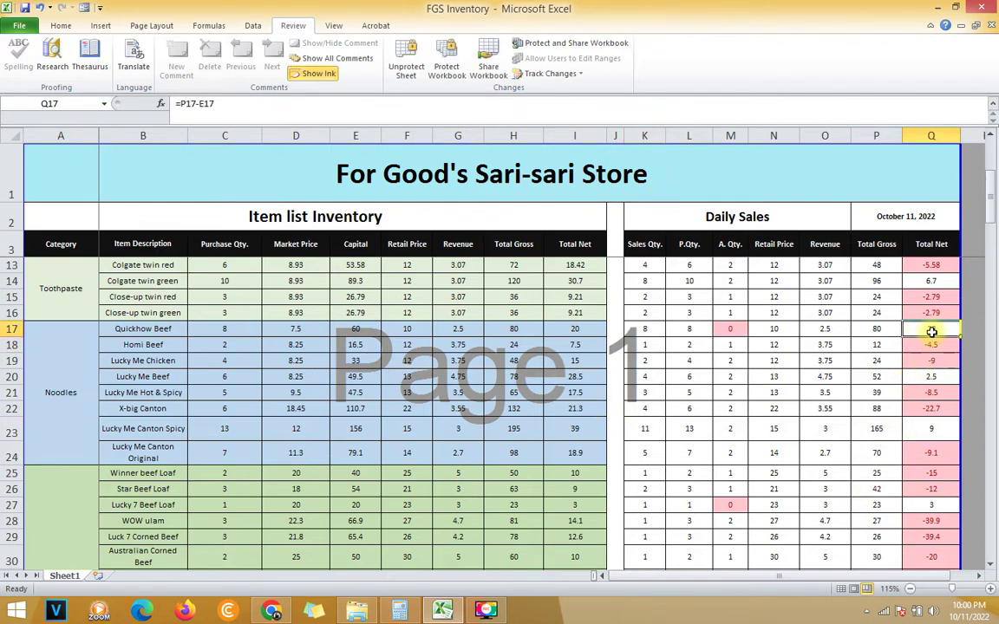
{"action": "key", "text": "Down"}
{"action": "key", "text": "Down"}
{"action": "key", "text": "Down"}
{"action": "key", "text": "Up"}
{"action": "key", "text": "Up"}
{"action": "key", "text": "Up"}
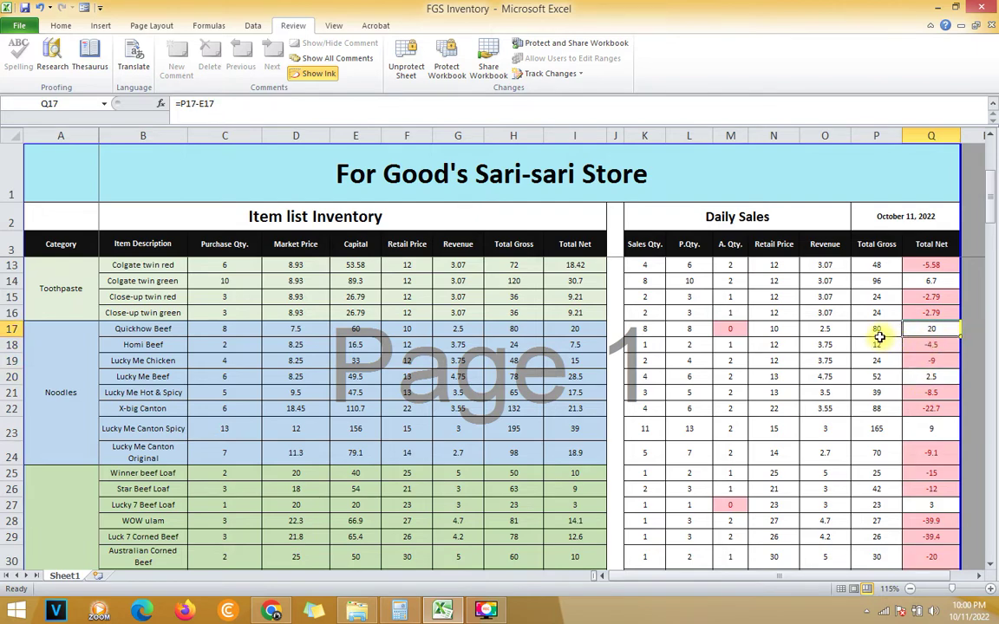
Set the Sales Qty. of Quickhow Beef to 6 and recheck its Total Gross, P.Qty. and Total Net cells
{"action": "left_click", "coordinate": [645, 330]}
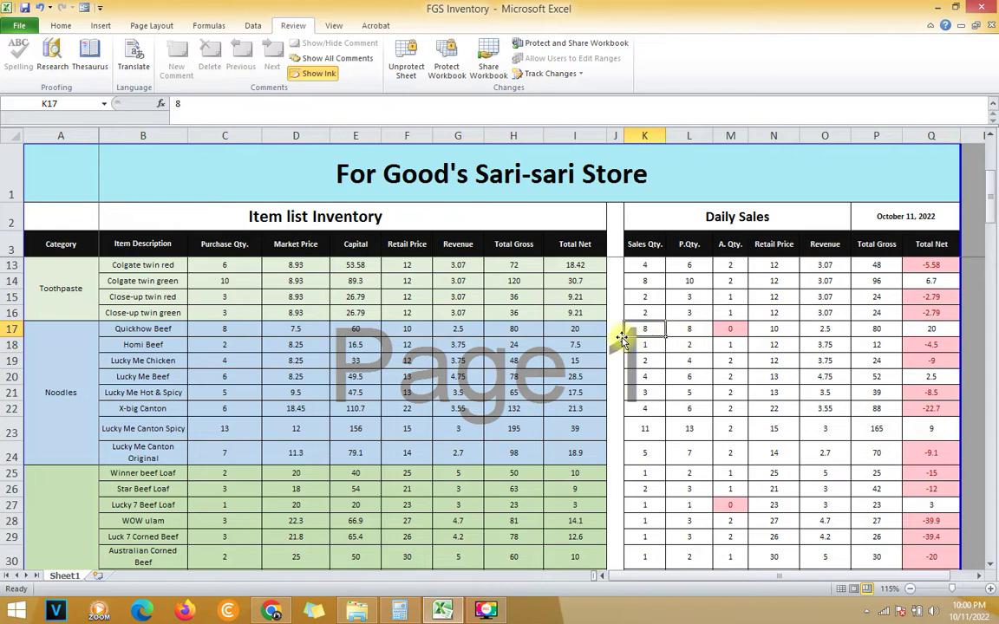
{"action": "type", "text": "6"}
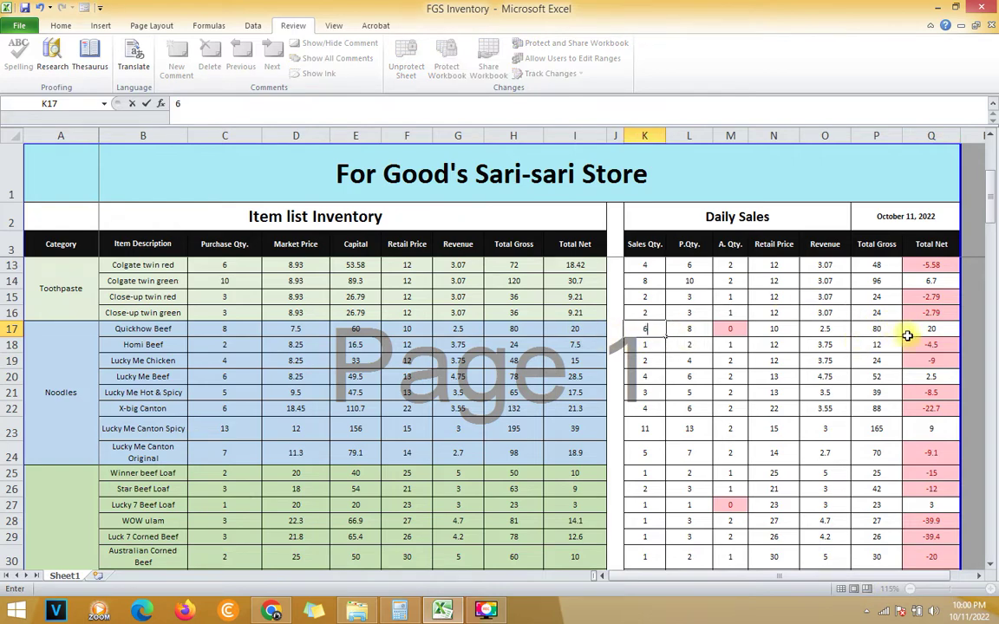
{"action": "left_click", "coordinate": [881, 332]}
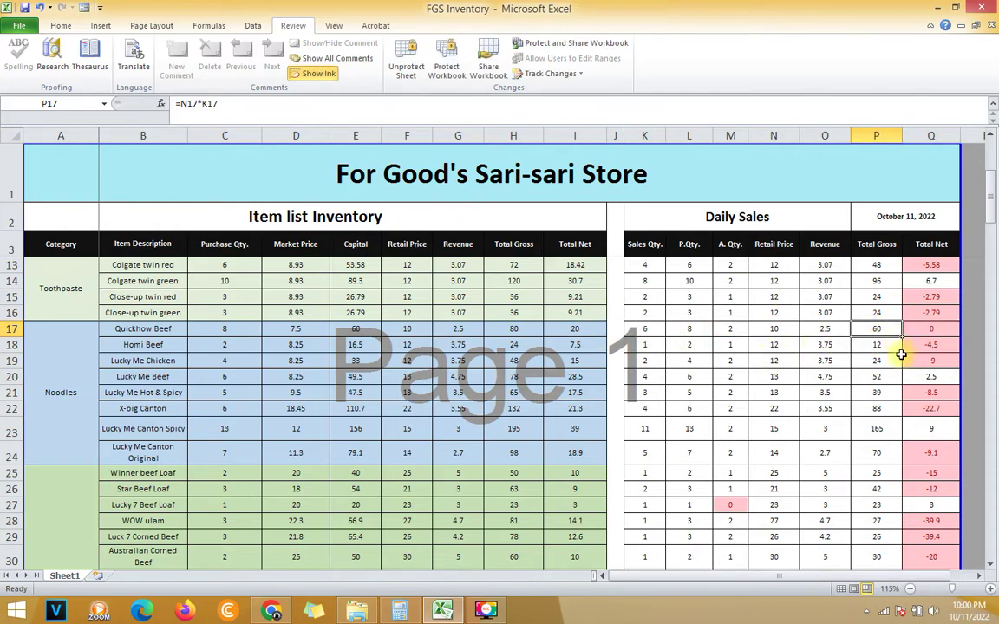
{"action": "left_click", "coordinate": [681, 331]}
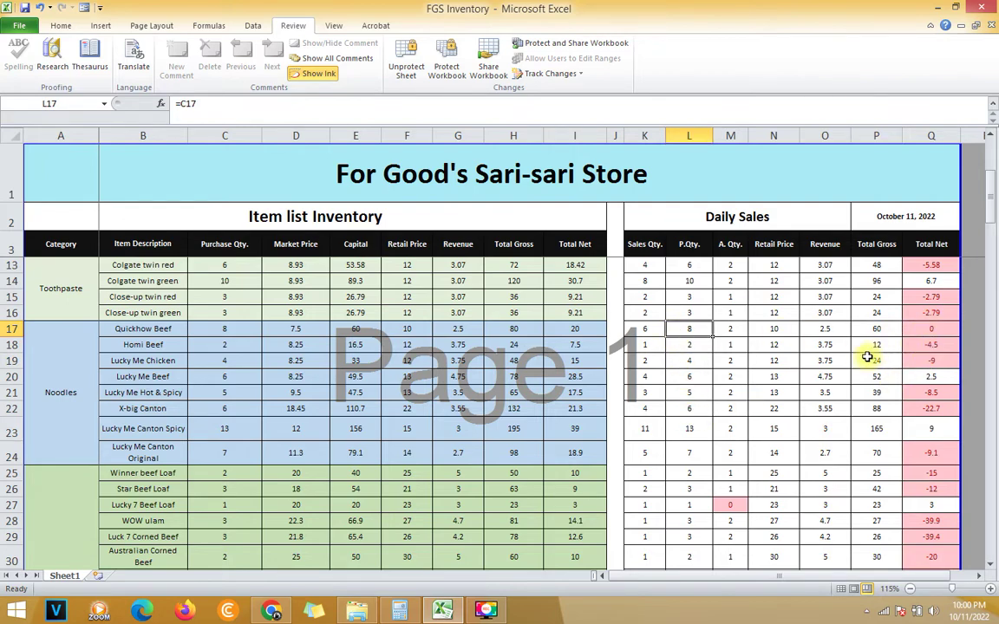
{"action": "left_click", "coordinate": [931, 332]}
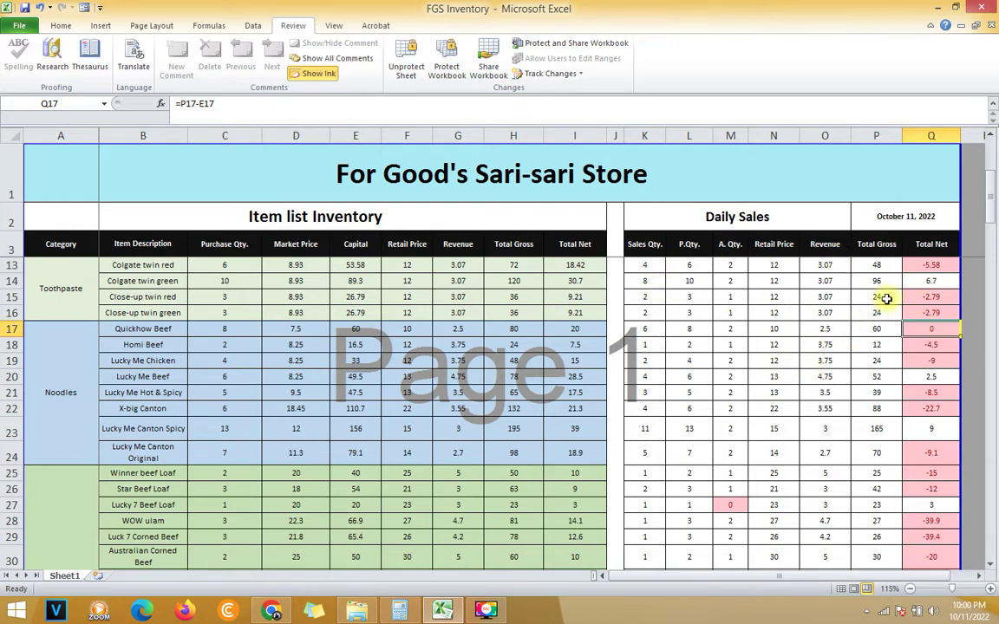
{"action": "scroll", "coordinate": [845, 370], "scroll_direction": "down", "scroll_amount": 1}
{"action": "scroll", "coordinate": [832, 368], "scroll_direction": "up", "scroll_amount": 1}
Set the Sales Qty. of Lucky Me Hot & Spicy to 5 and check its A. Qty. and Total Net cells
{"action": "left_click", "coordinate": [935, 393]}
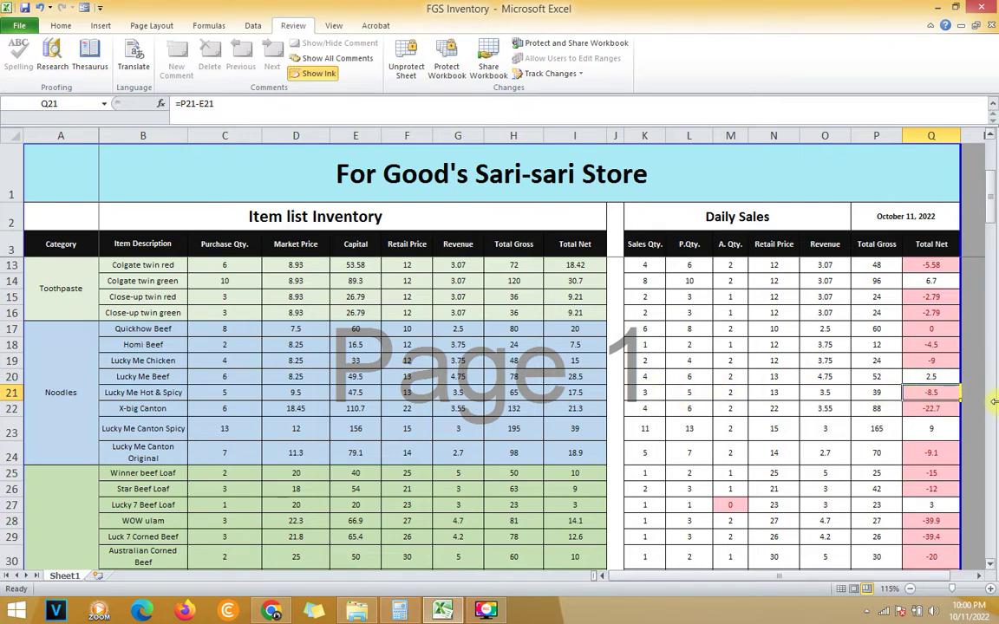
{"action": "left_click", "coordinate": [646, 392]}
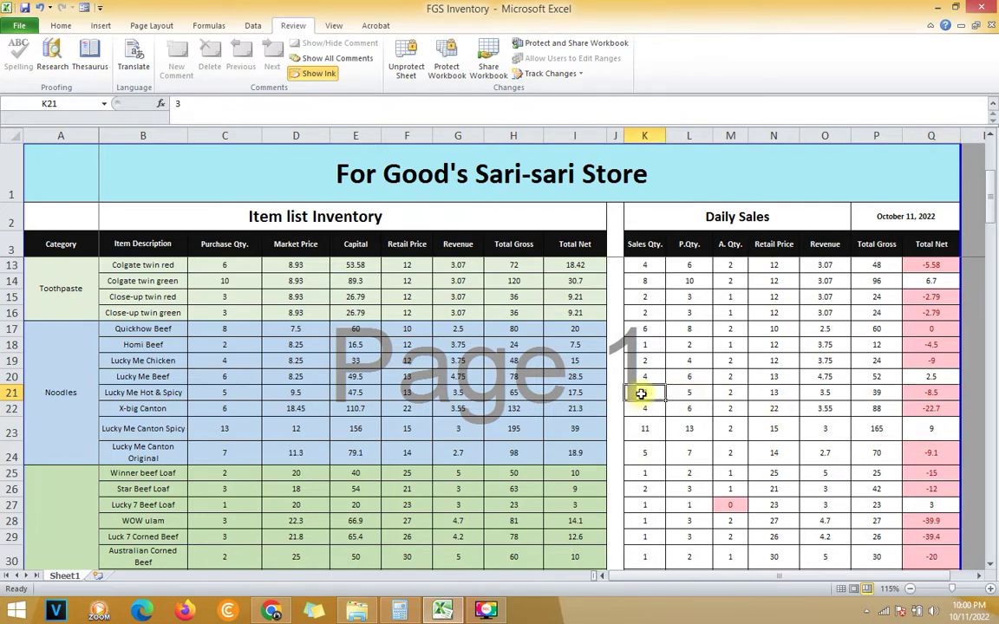
{"action": "type", "text": "5"}
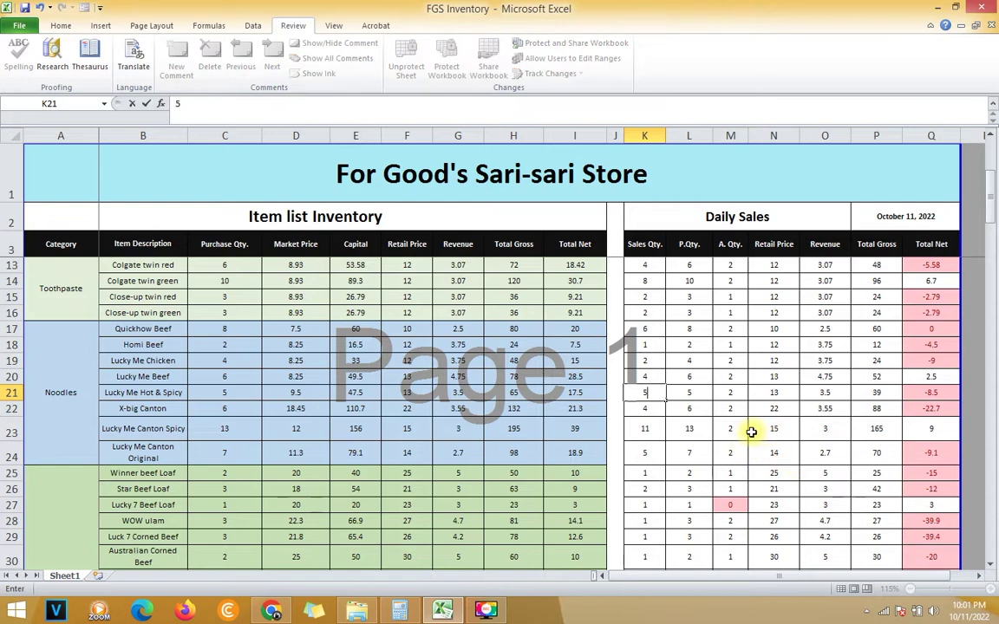
{"action": "key", "text": "Return"}
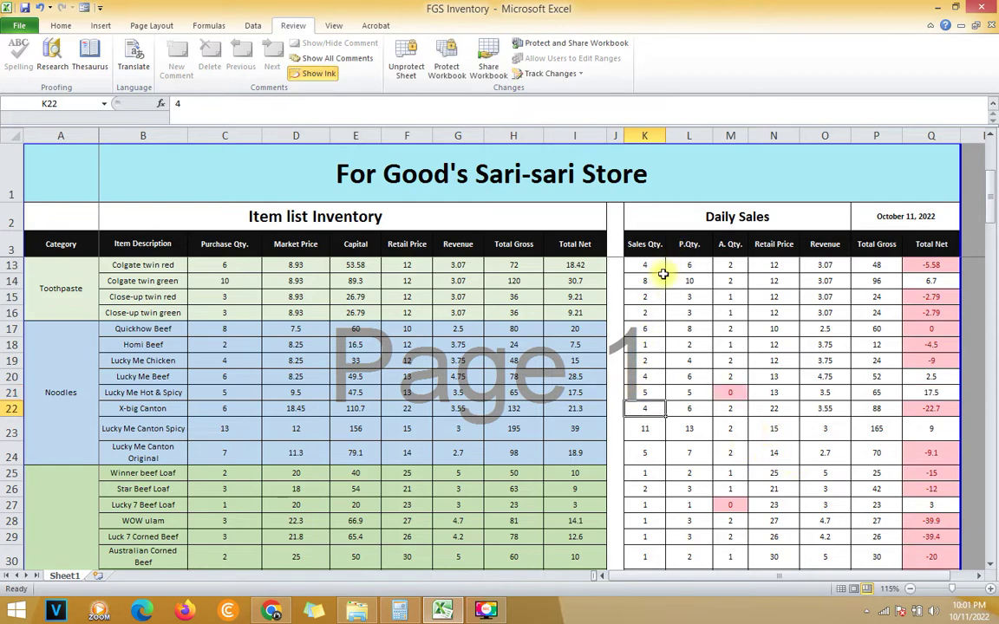
{"action": "left_click", "coordinate": [692, 245]}
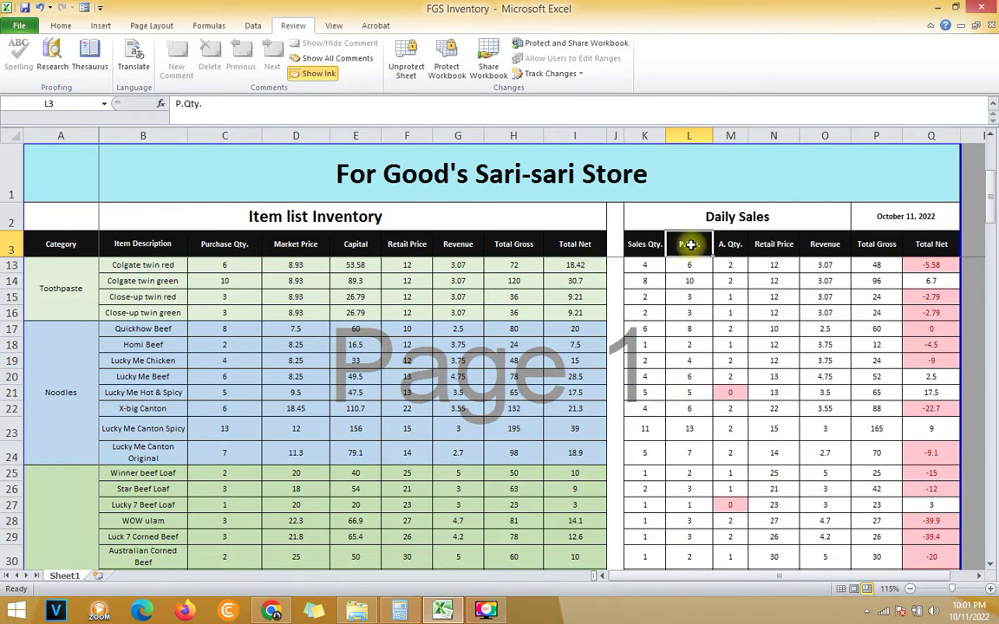
{"action": "left_click", "coordinate": [731, 392]}
{"action": "left_click", "coordinate": [931, 393]}
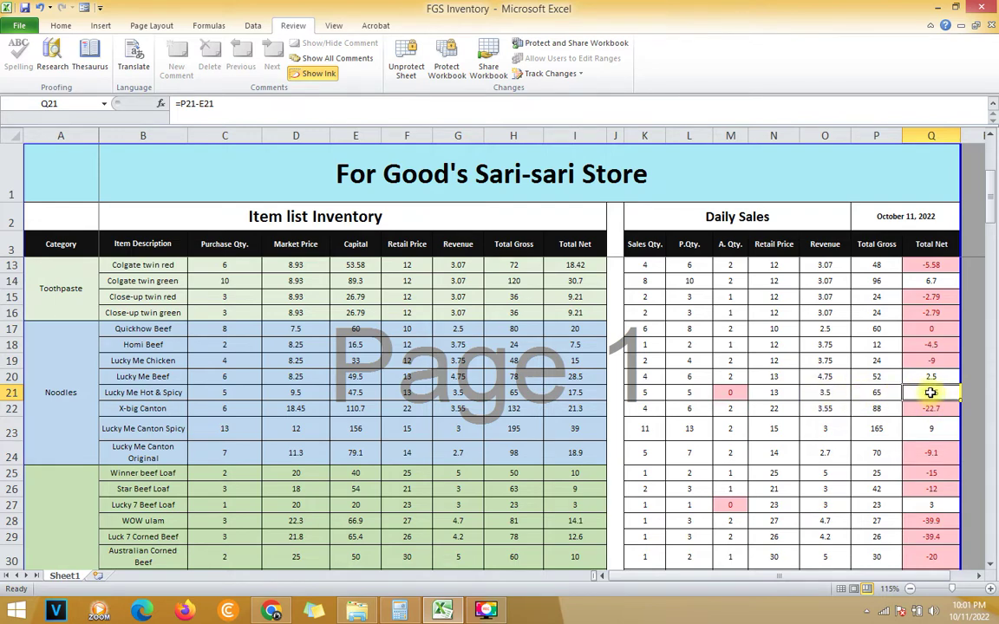
Set the Sales Qty. of Lucky Me Hot & Spicy to 2
{"action": "left_click", "coordinate": [647, 392]}
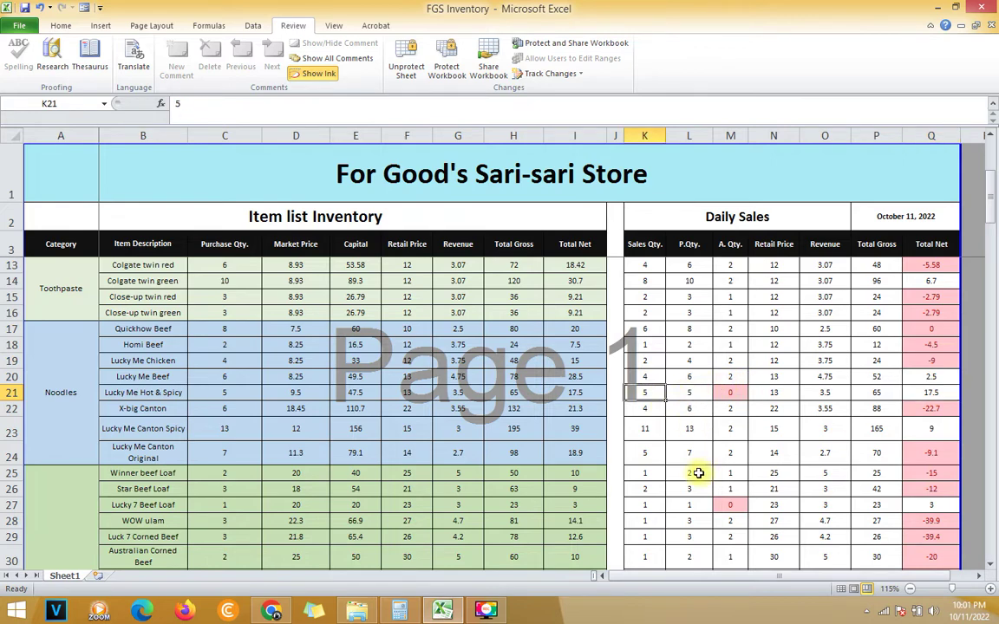
{"action": "type", "text": "2"}
{"action": "left_click", "coordinate": [830, 395]}
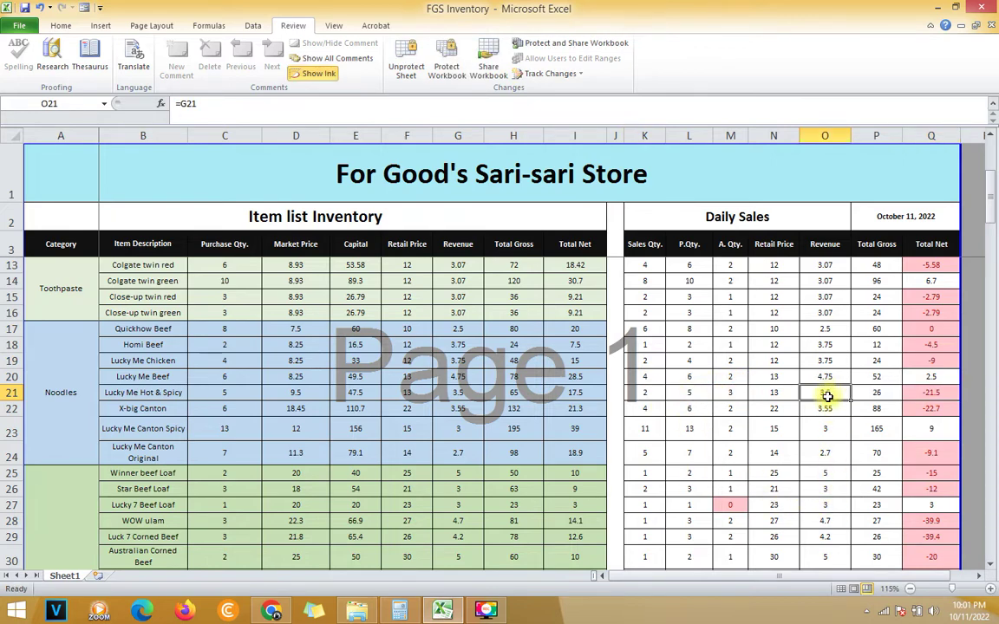
Examine the Capital column of the Item list Inventory from its heading down through the item rows
{"action": "left_click", "coordinate": [355, 243]}
{"action": "left_click", "coordinate": [355, 264]}
{"action": "left_click_drag", "start_coordinate": [356, 244], "coordinate": [337, 414]}
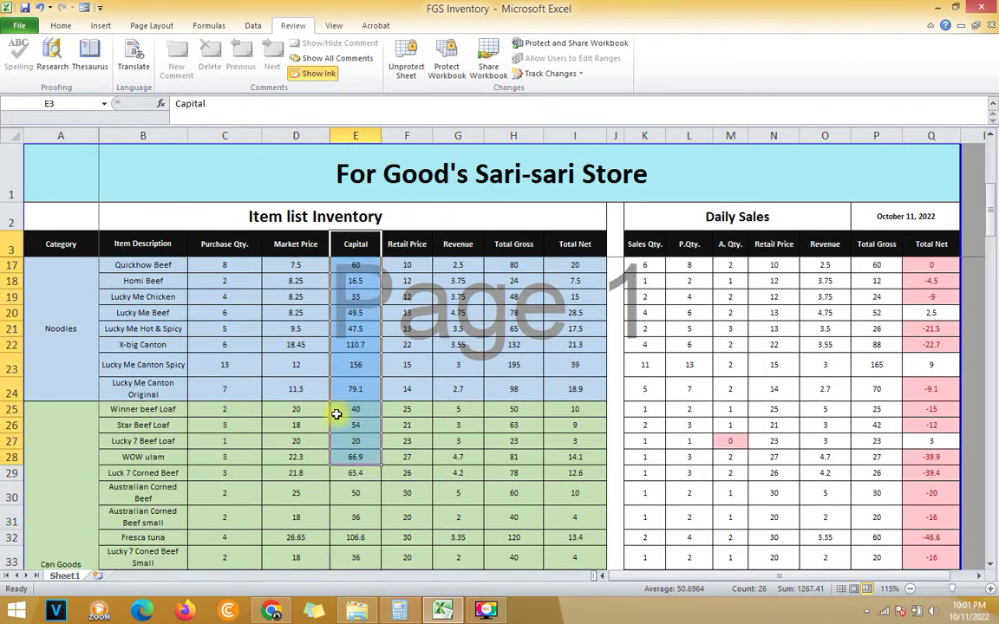
{"action": "scroll", "coordinate": [336, 415], "scroll_direction": "down", "scroll_amount": 3}
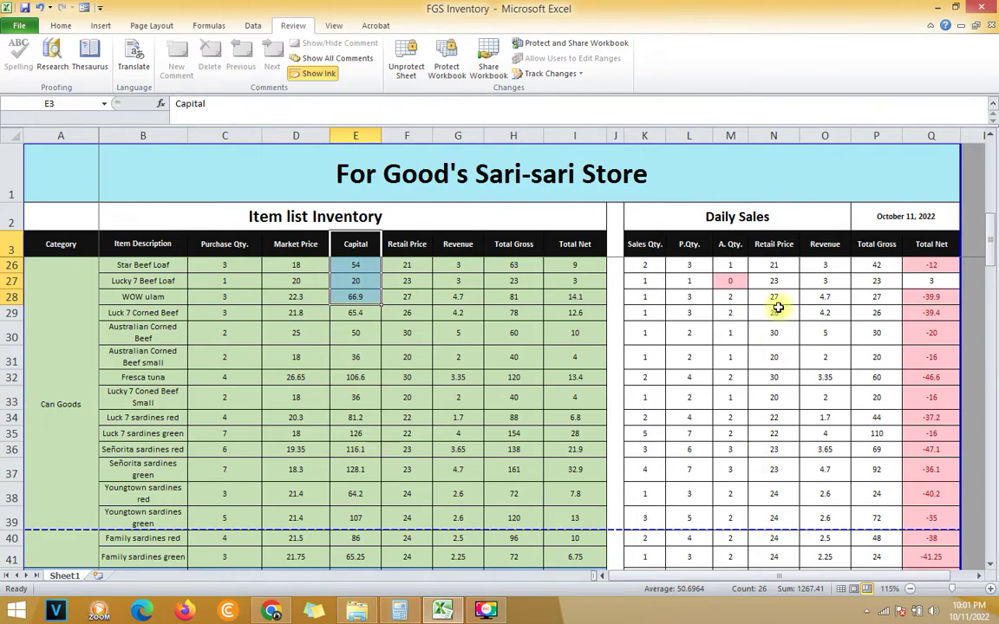
{"action": "scroll", "coordinate": [745, 373], "scroll_direction": "down", "scroll_amount": 10}
{"action": "scroll", "coordinate": [770, 340], "scroll_direction": "down", "scroll_amount": 20}
Trace the summary's Capital formula in C125 to the Capital column's Grand Total in E121
{"action": "left_click", "coordinate": [407, 438]}
{"action": "left_click", "coordinate": [143, 454]}
{"action": "left_click", "coordinate": [224, 454]}
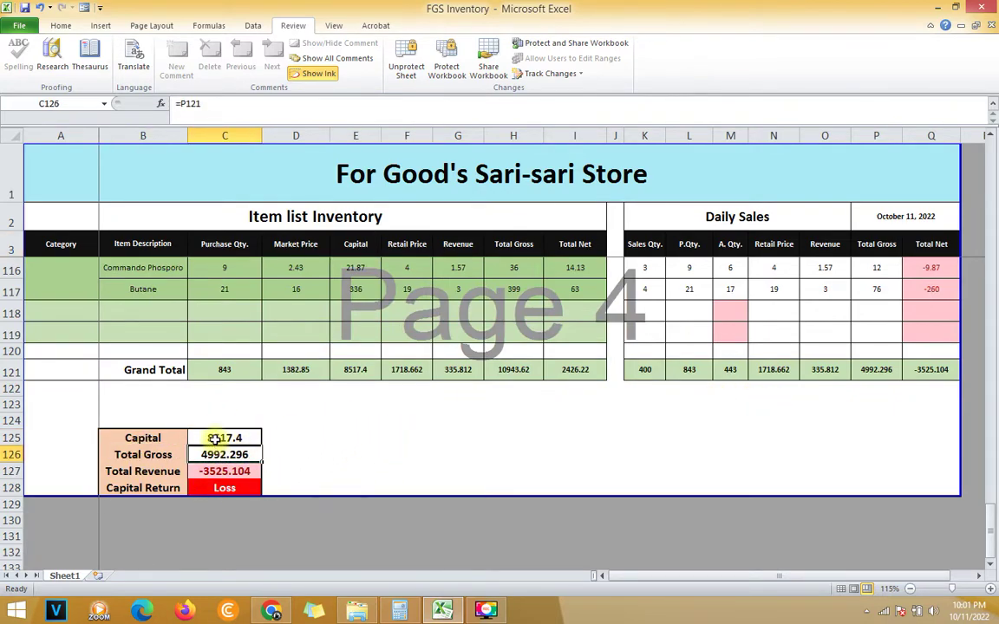
{"action": "left_click", "coordinate": [209, 438]}
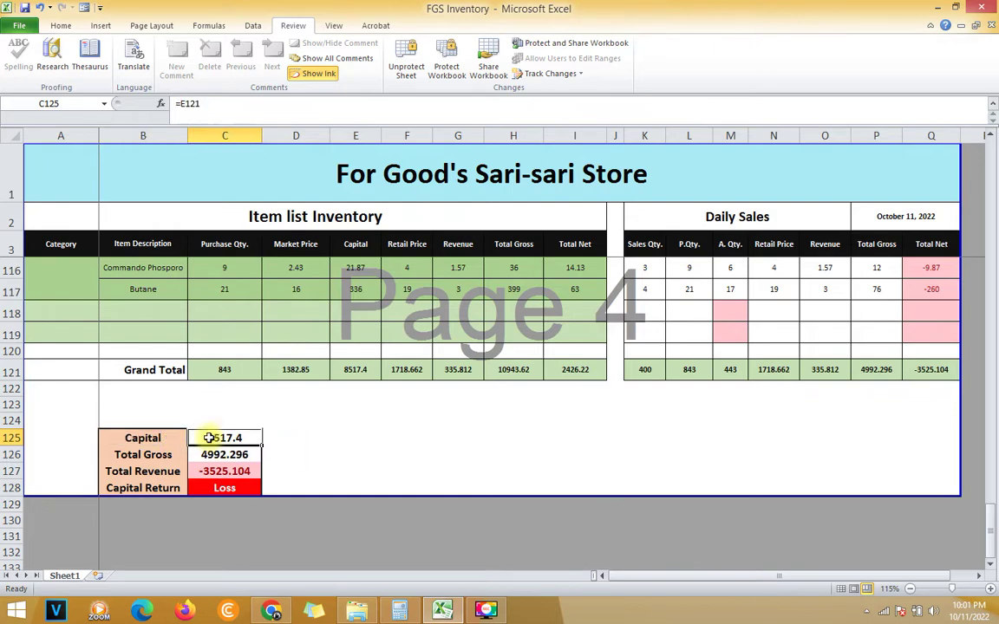
{"action": "left_click", "coordinate": [355, 246]}
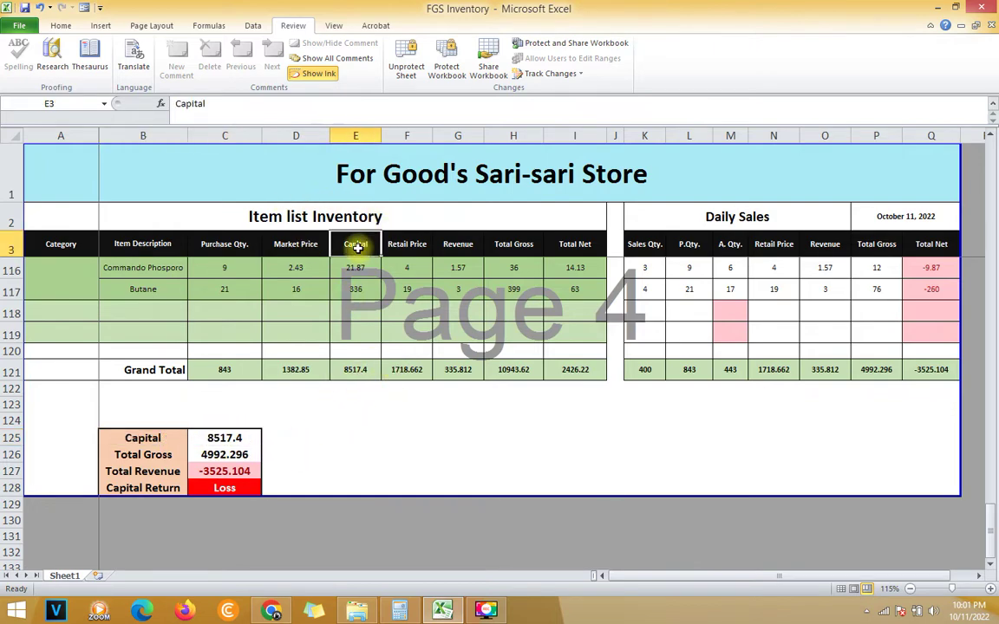
{"action": "left_click", "coordinate": [357, 369]}
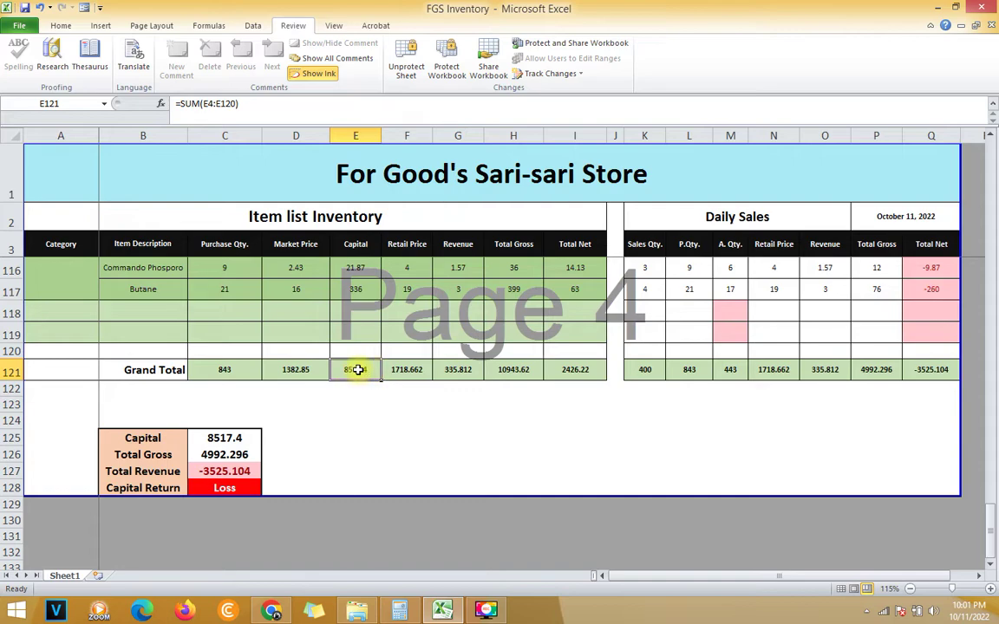
{"action": "double_click", "coordinate": [219, 443]}
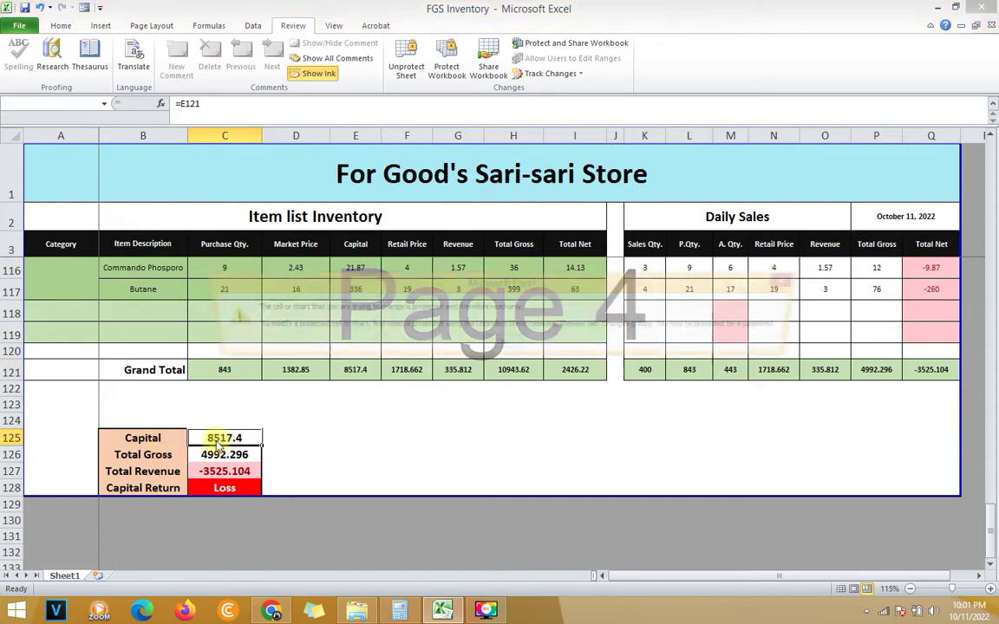
{"action": "left_click", "coordinate": [502, 345]}
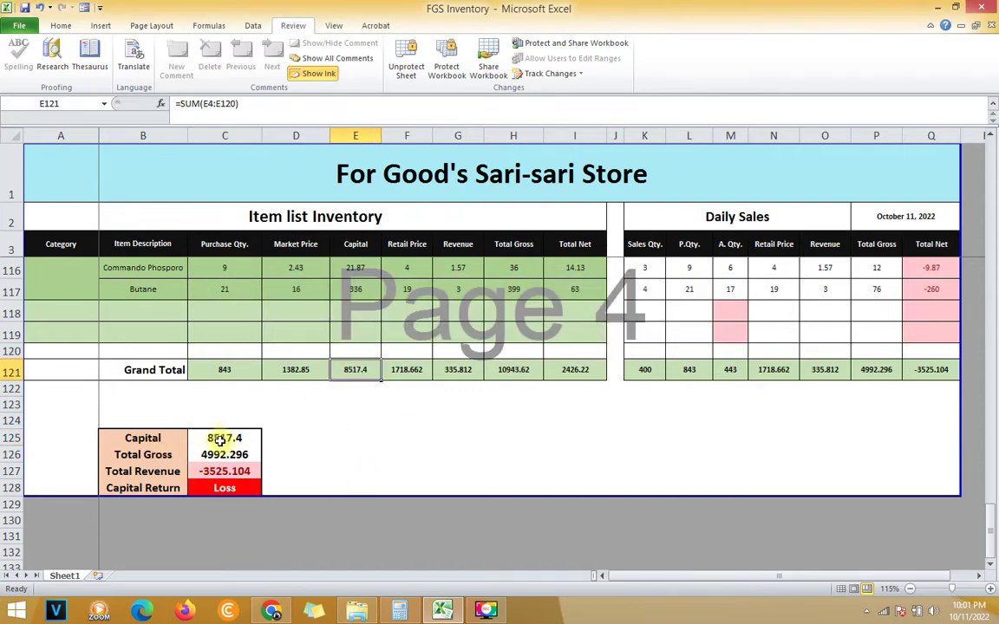
Examine the summary's Total Gross, Total Revenue and Capital Return formulas, comparing Total Gross with the Daily Sales Grand Total in P121
{"action": "left_click", "coordinate": [220, 456]}
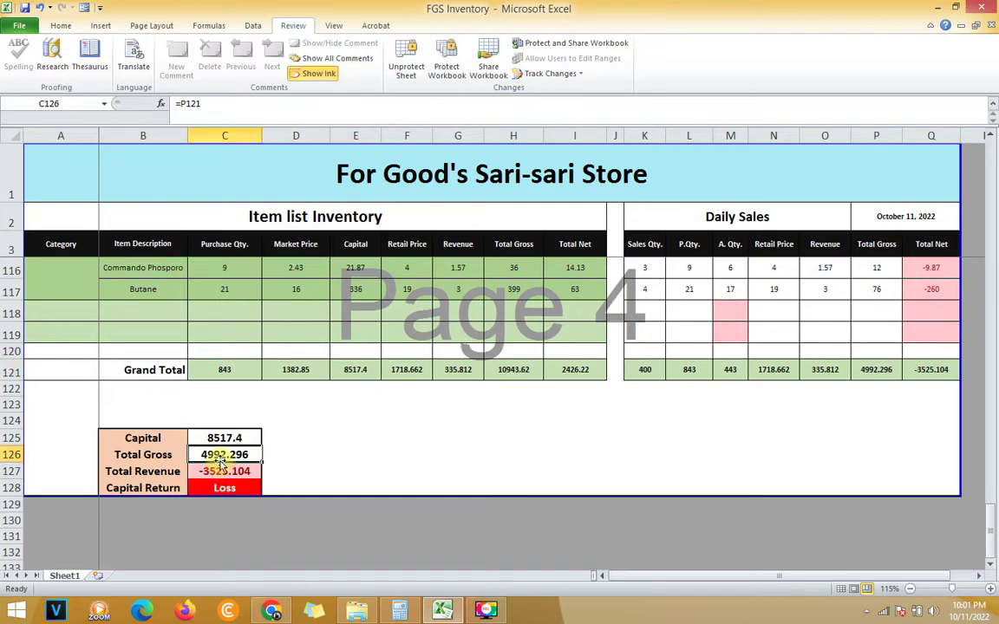
{"action": "left_click", "coordinate": [881, 371]}
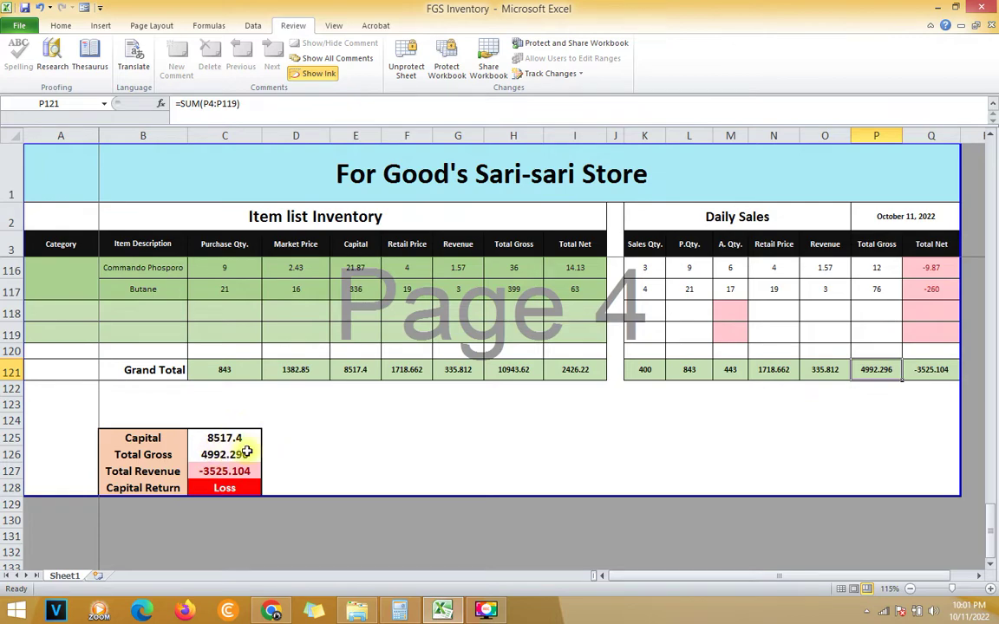
{"action": "left_click", "coordinate": [205, 469]}
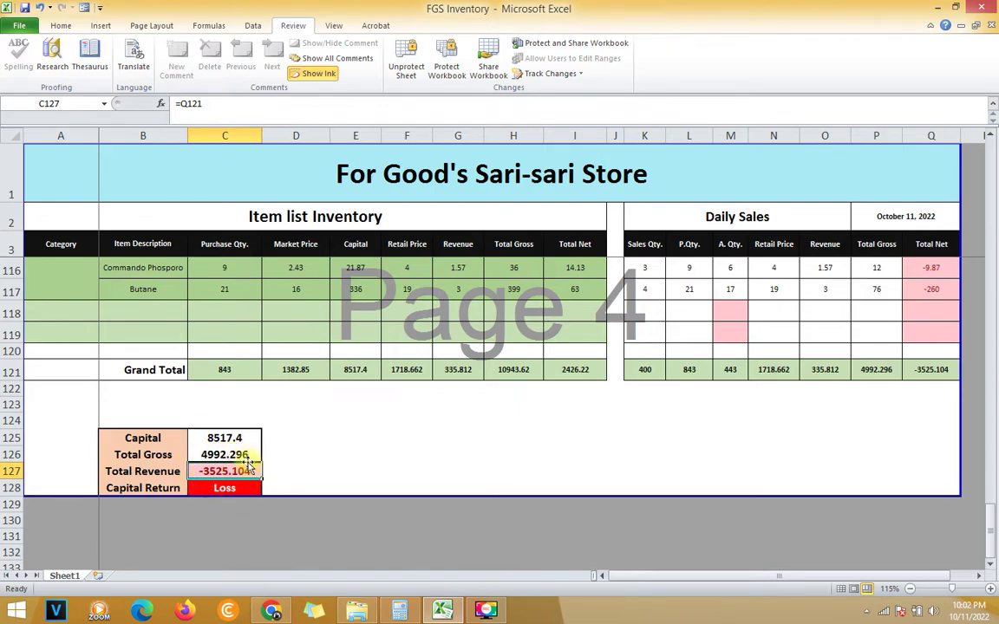
{"action": "left_click", "coordinate": [220, 489]}
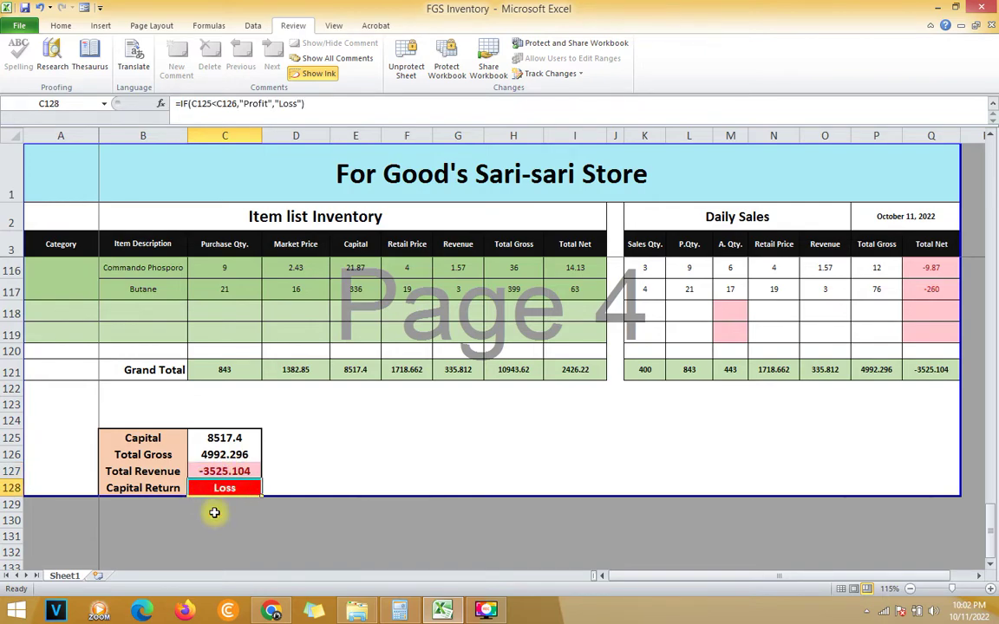
{"action": "key", "text": "Up"}
{"action": "key", "text": "Down"}
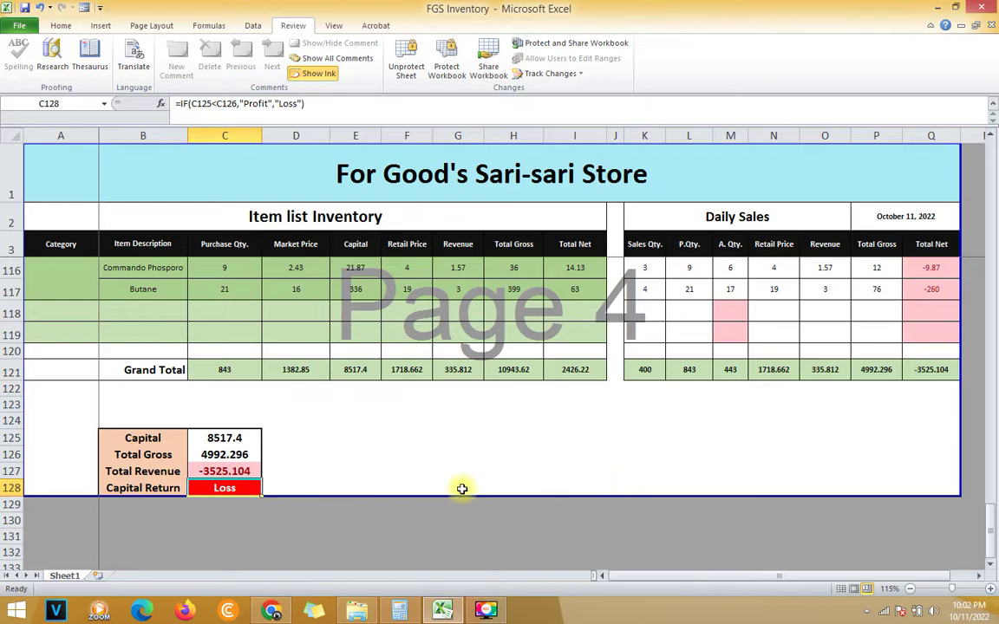
Review the Sales Qty. entries across the Daily Sales rows and recheck the Capital Return formula in C128
{"action": "scroll", "coordinate": [457, 487], "scroll_direction": "up", "scroll_amount": 16}
{"action": "scroll", "coordinate": [672, 299], "scroll_direction": "up", "scroll_amount": 10}
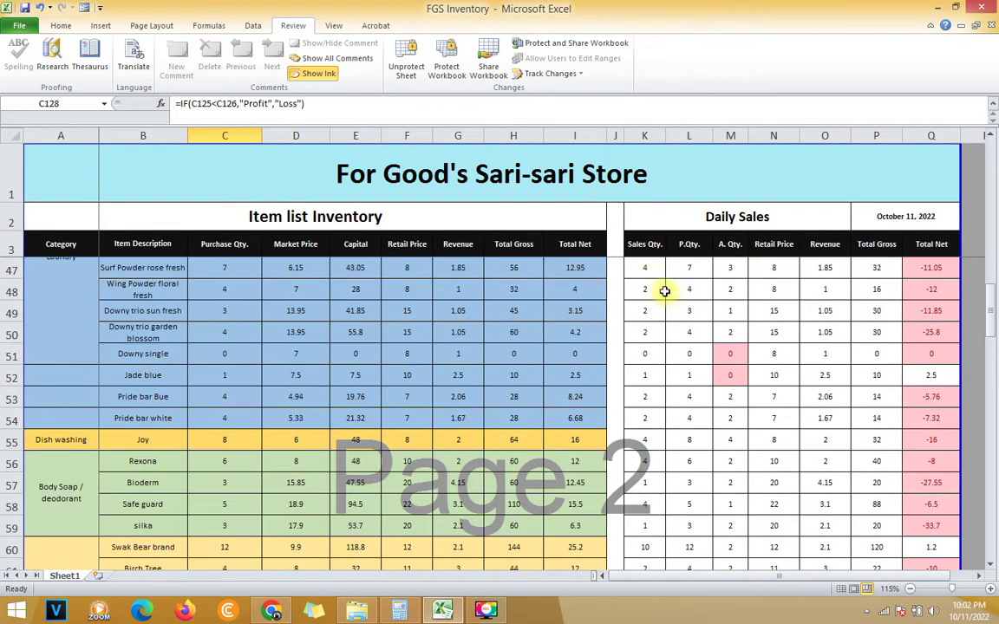
{"action": "left_click", "coordinate": [654, 265]}
{"action": "scroll", "coordinate": [652, 295], "scroll_direction": "up", "scroll_amount": 11}
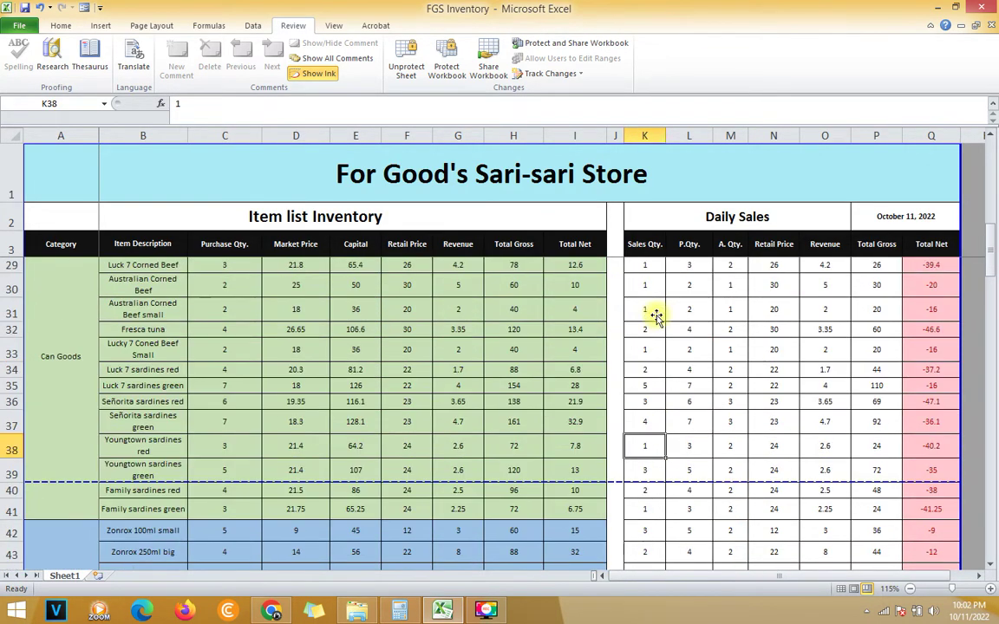
{"action": "scroll", "coordinate": [638, 299], "scroll_direction": "down", "scroll_amount": 3}
{"action": "scroll", "coordinate": [627, 312], "scroll_direction": "up", "scroll_amount": 3}
{"action": "left_click", "coordinate": [647, 274]}
{"action": "scroll", "coordinate": [408, 374], "scroll_direction": "down", "scroll_amount": 11}
{"action": "scroll", "coordinate": [310, 453], "scroll_direction": "down", "scroll_amount": 20}
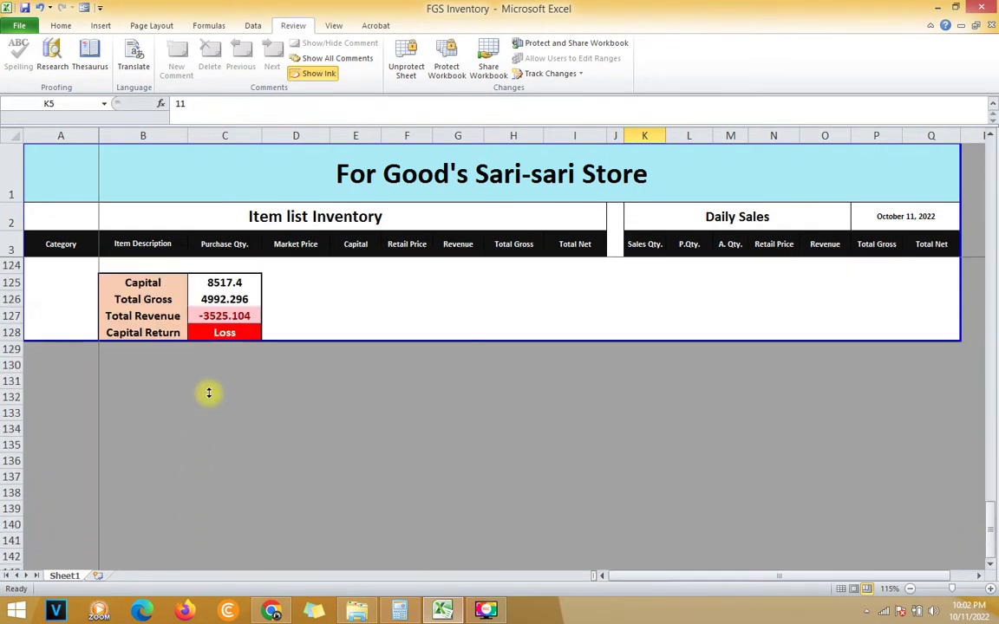
{"action": "scroll", "coordinate": [207, 393], "scroll_direction": "up", "scroll_amount": 1}
{"action": "left_click", "coordinate": [228, 389]}
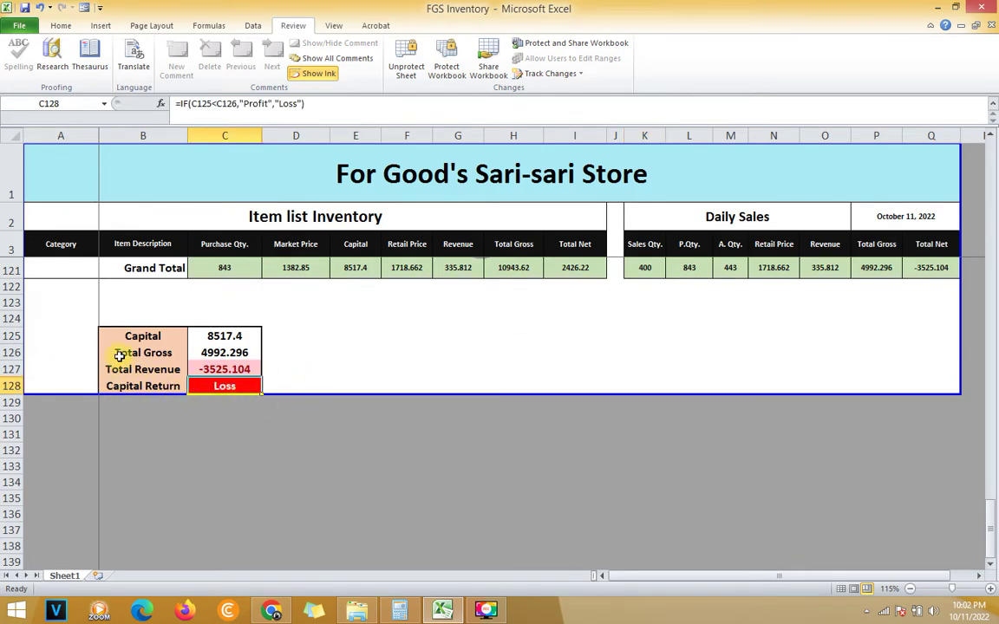
Review the Sales Qty. entries down the Daily Sales rows and examine the summary's Total Revenue formula in C127
{"action": "scroll", "coordinate": [716, 350], "scroll_direction": "up", "scroll_amount": 6}
{"action": "scroll", "coordinate": [687, 352], "scroll_direction": "up", "scroll_amount": 20}
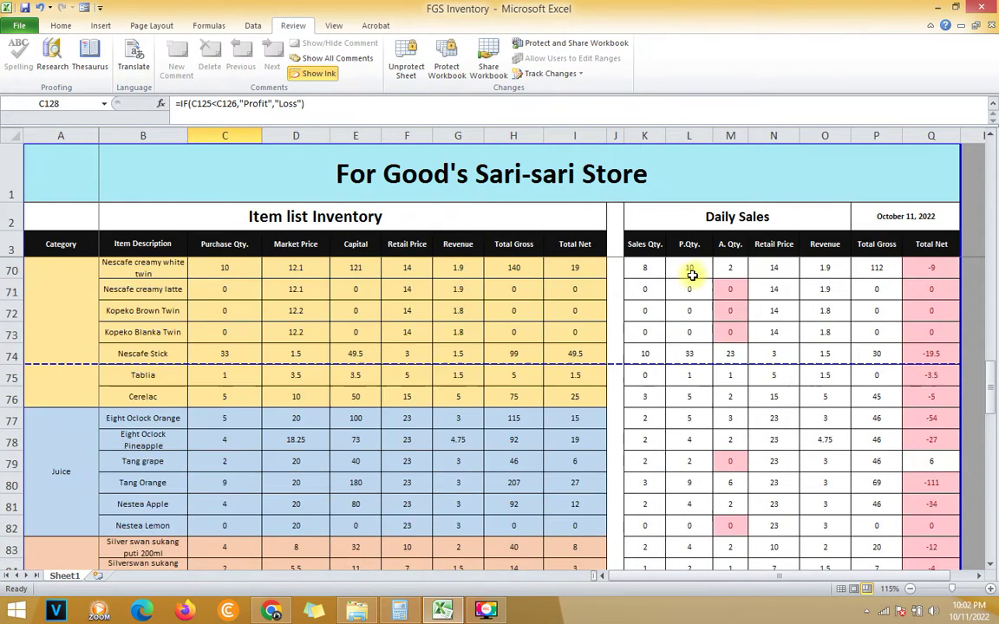
{"action": "scroll", "coordinate": [656, 270], "scroll_direction": "up", "scroll_amount": 7}
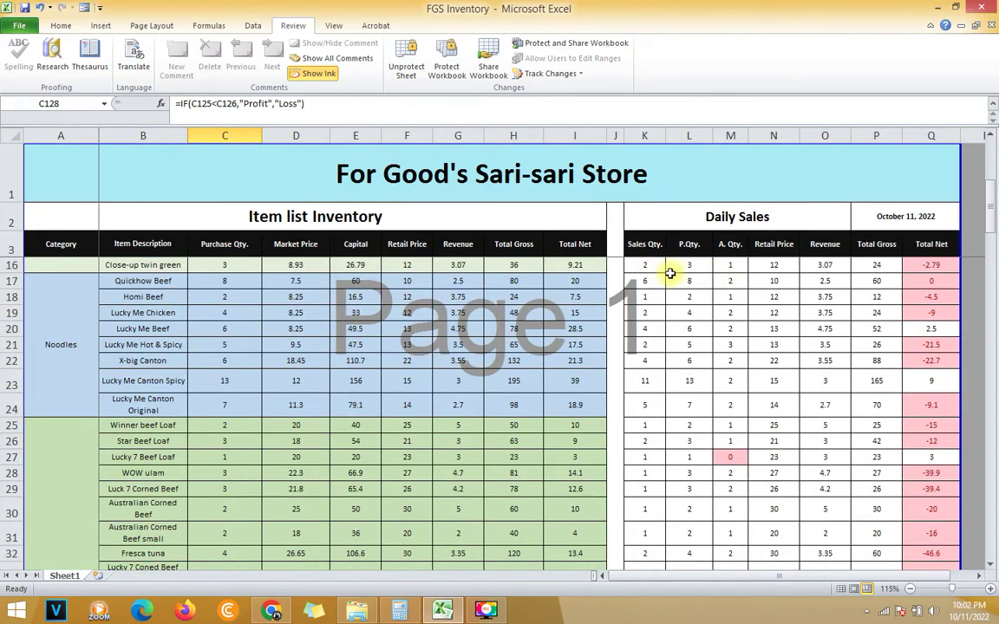
{"action": "scroll", "coordinate": [658, 273], "scroll_direction": "down", "scroll_amount": 20}
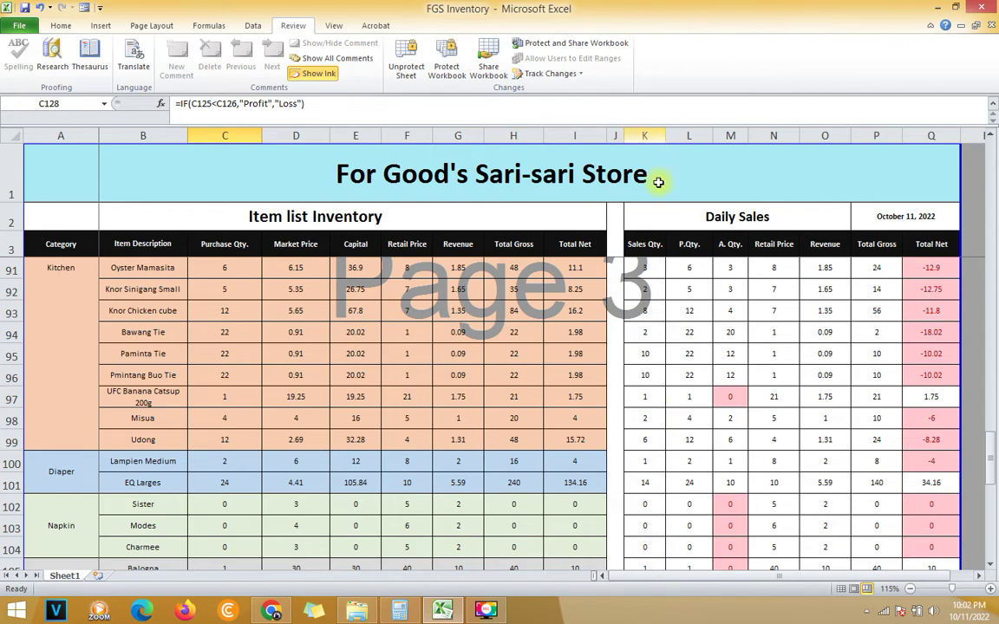
{"action": "scroll", "coordinate": [647, 339], "scroll_direction": "down", "scroll_amount": 7}
{"action": "left_click", "coordinate": [643, 349]}
{"action": "left_click_drag", "start_coordinate": [646, 378], "coordinate": [647, 261]}
{"action": "left_click", "coordinate": [646, 246]}
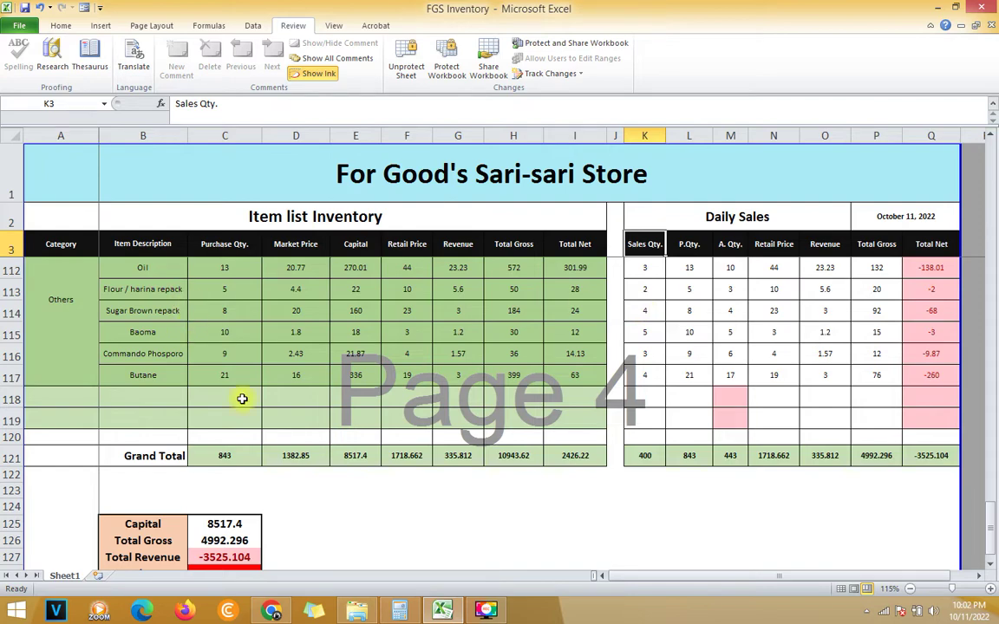
{"action": "left_click", "coordinate": [227, 556]}
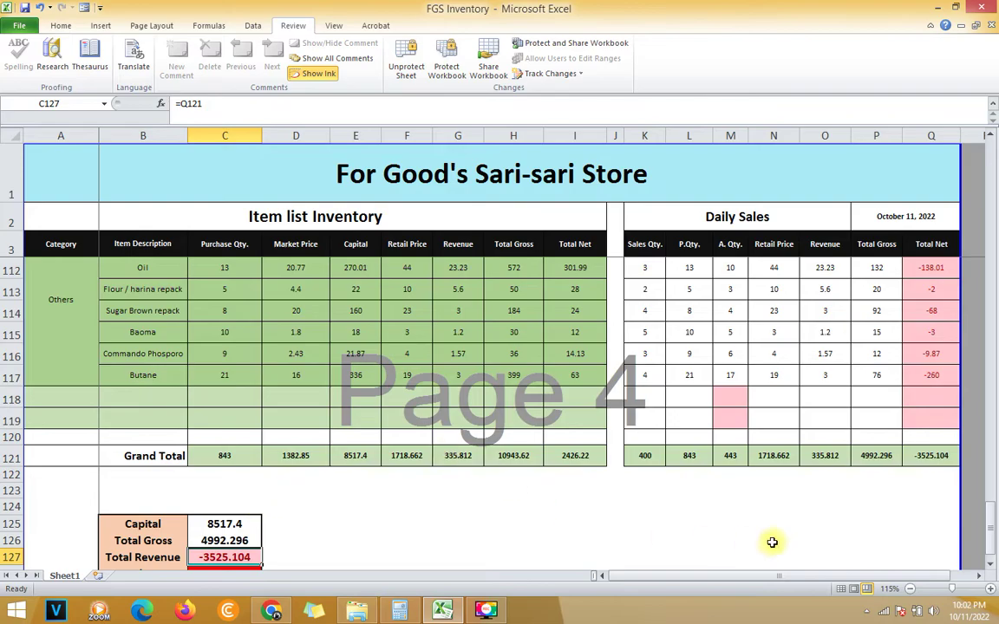
Set the Daily Sales quantities of Creamsilk pink, green and Keratin in K4:K6 to 10, 13 and 6
{"action": "scroll", "coordinate": [535, 491], "scroll_direction": "up", "scroll_amount": 1}
{"action": "scroll", "coordinate": [413, 492], "scroll_direction": "down", "scroll_amount": 5}
{"action": "scroll", "coordinate": [490, 400], "scroll_direction": "up", "scroll_amount": 5}
{"action": "scroll", "coordinate": [590, 334], "scroll_direction": "up", "scroll_amount": 20}
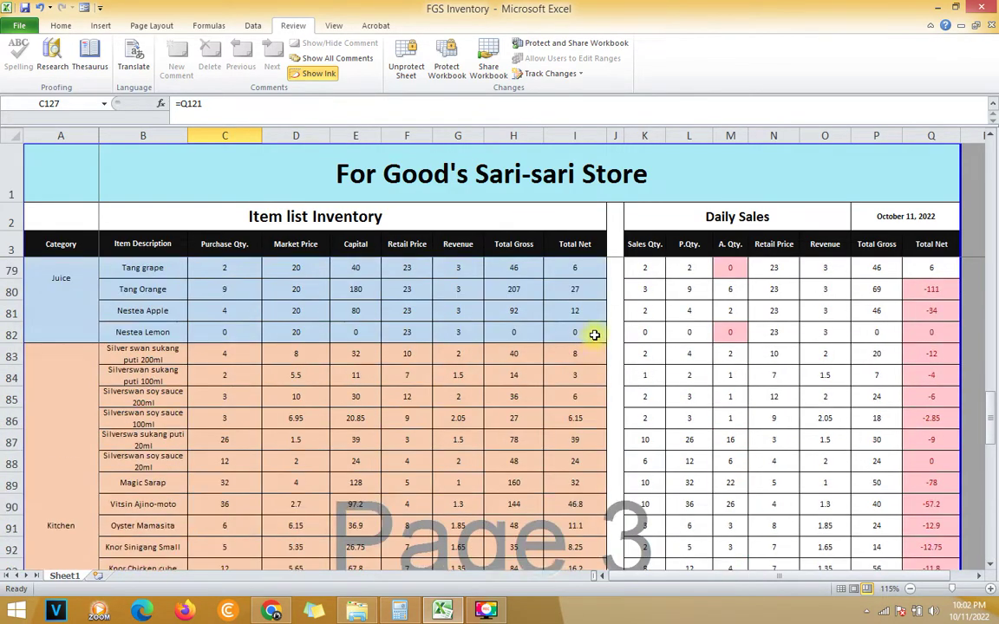
{"action": "scroll", "coordinate": [642, 277], "scroll_direction": "up", "scroll_amount": 11}
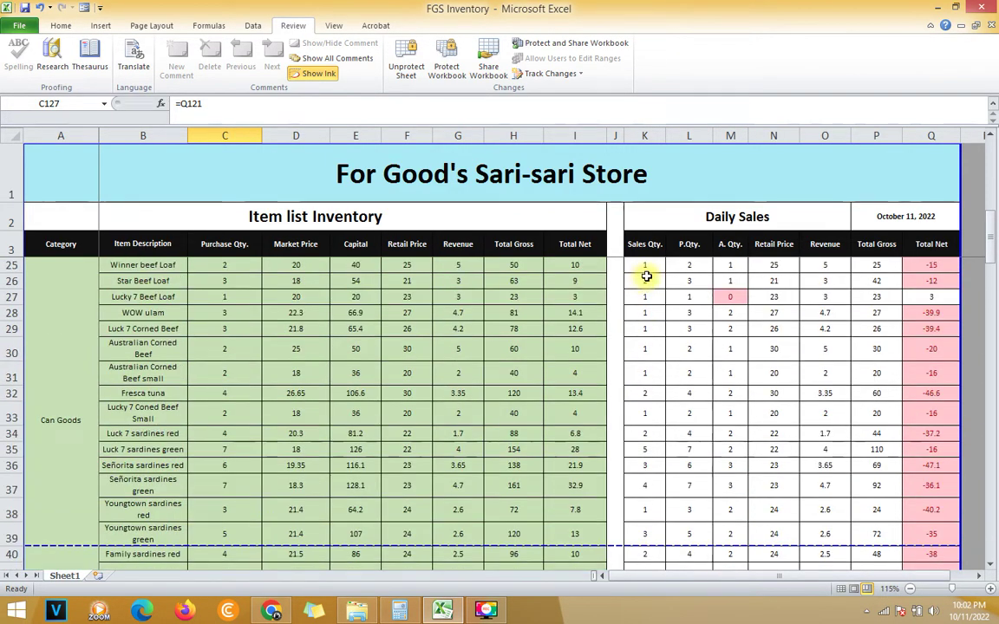
{"action": "left_click", "coordinate": [653, 269]}
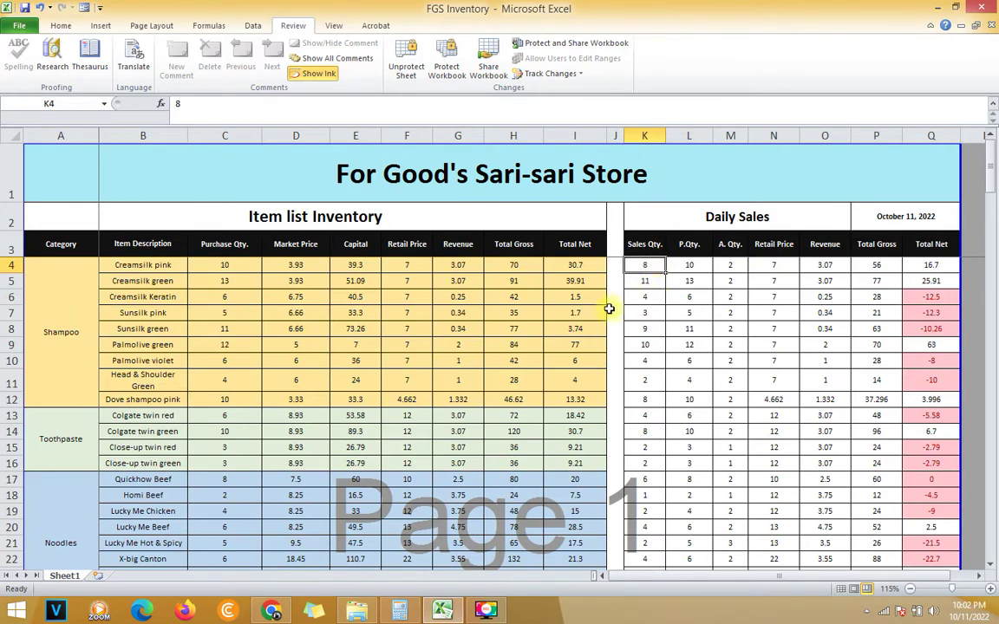
{"action": "type", "text": "10"}
{"action": "key", "text": "Return"}
{"action": "type", "text": "13"}
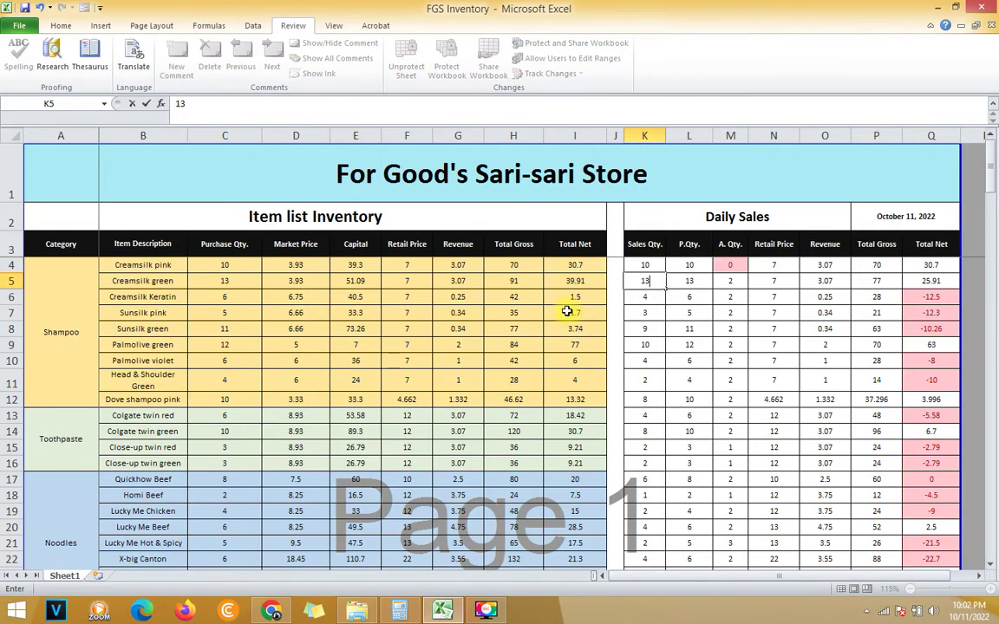
{"action": "key", "text": "Return"}
{"action": "type", "text": "6"}
{"action": "key", "text": "Return"}
Set the Sales Qty. of Sunsilk pink, Sunsilk green and Palmolive green in K7:K9 to 5, 11 and 12
{"action": "type", "text": "5"}
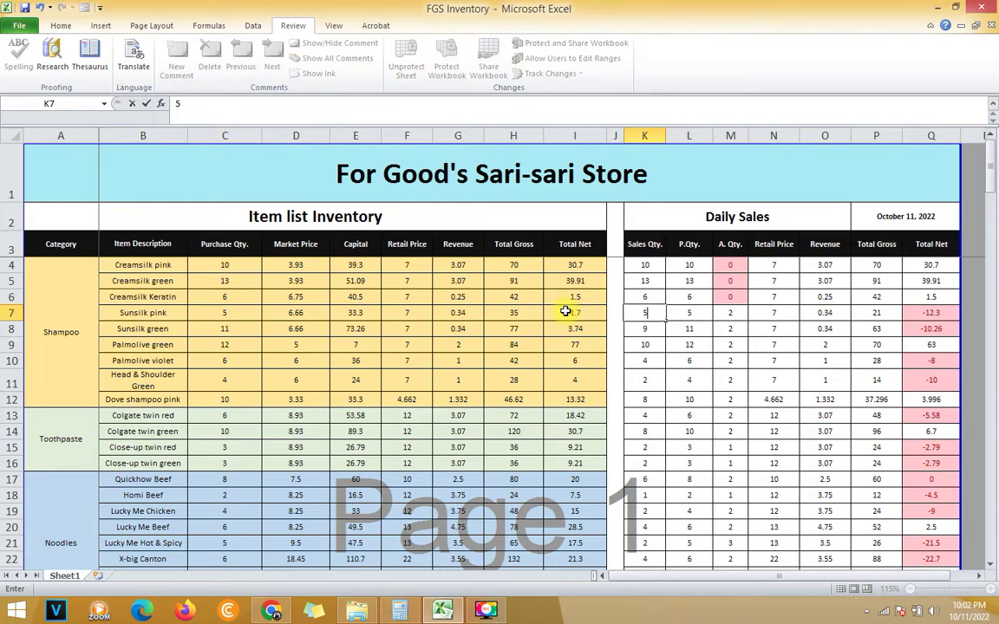
{"action": "key", "text": "Return"}
{"action": "type", "text": "11"}
{"action": "key", "text": "Return"}
{"action": "type", "text": "12"}
{"action": "key", "text": "Return"}
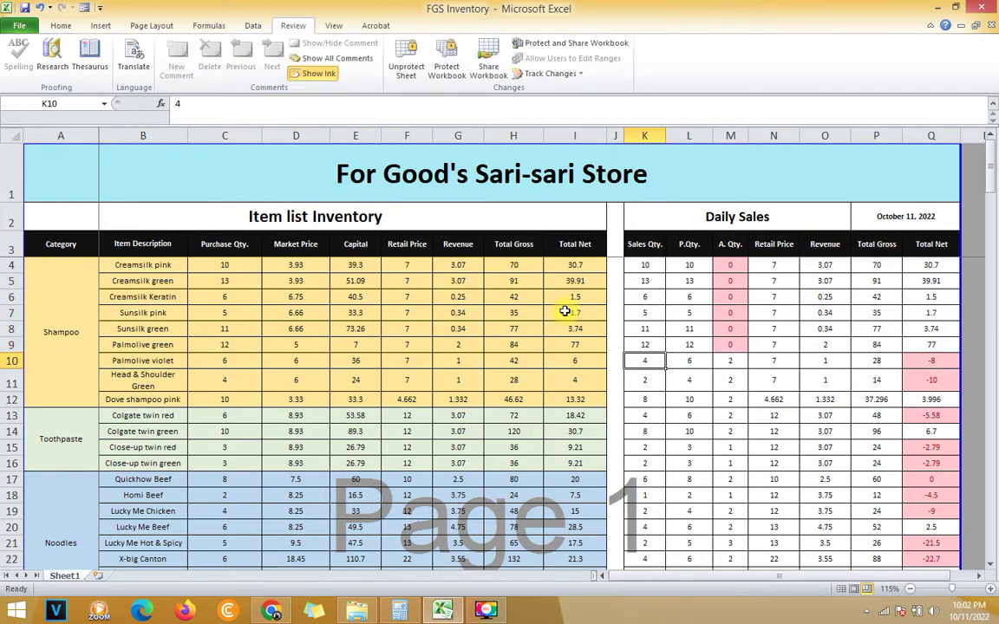
Set the Sales Qty. of Palmolive violet, Head & Shoulder Green and Dove shampoo pink in K10:K12 to 6, 4 and 10
{"action": "type", "text": "6"}
{"action": "key", "text": "Return"}
{"action": "type", "text": "4"}
{"action": "key", "text": "Return"}
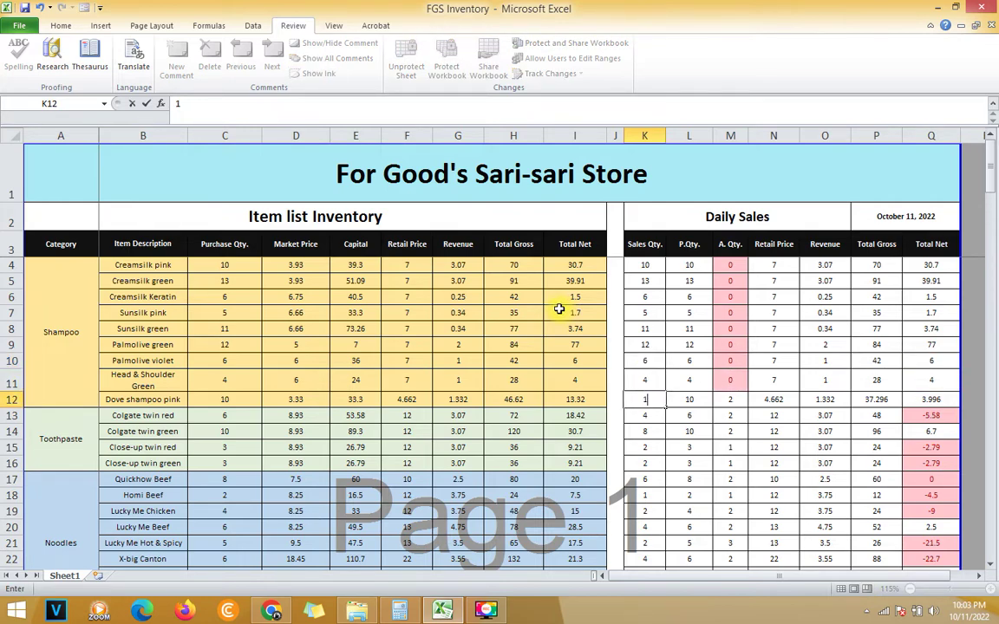
{"action": "type", "text": "10"}
{"action": "key", "text": "Return"}
Set the Sales Qty. of the four Toothpaste items in K13:K16 to 6, 10, 3 and 3
{"action": "type", "text": "4"}
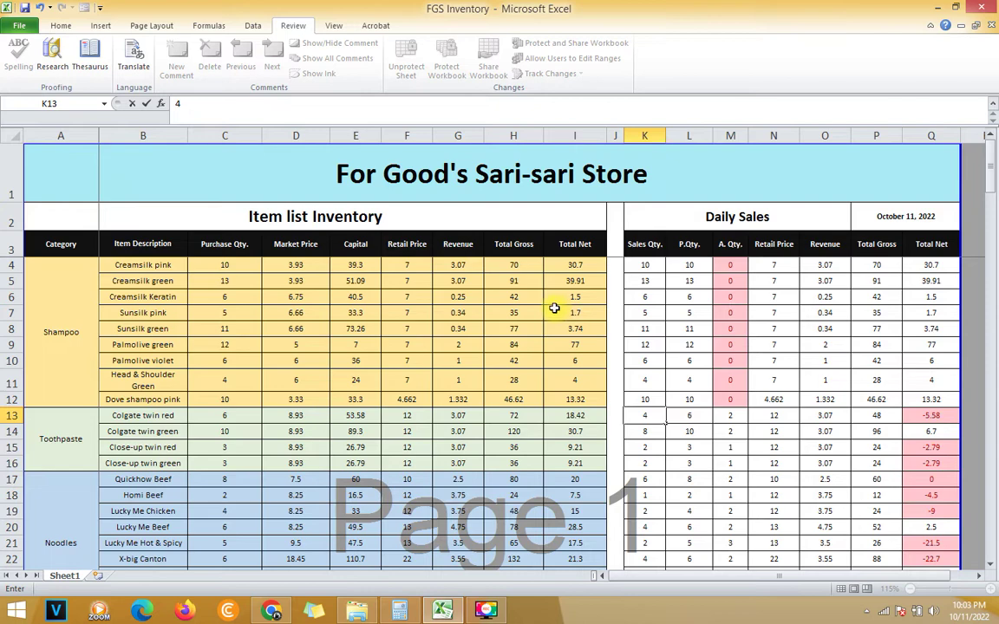
{"action": "type", "text": "6"}
{"action": "key", "text": "Return"}
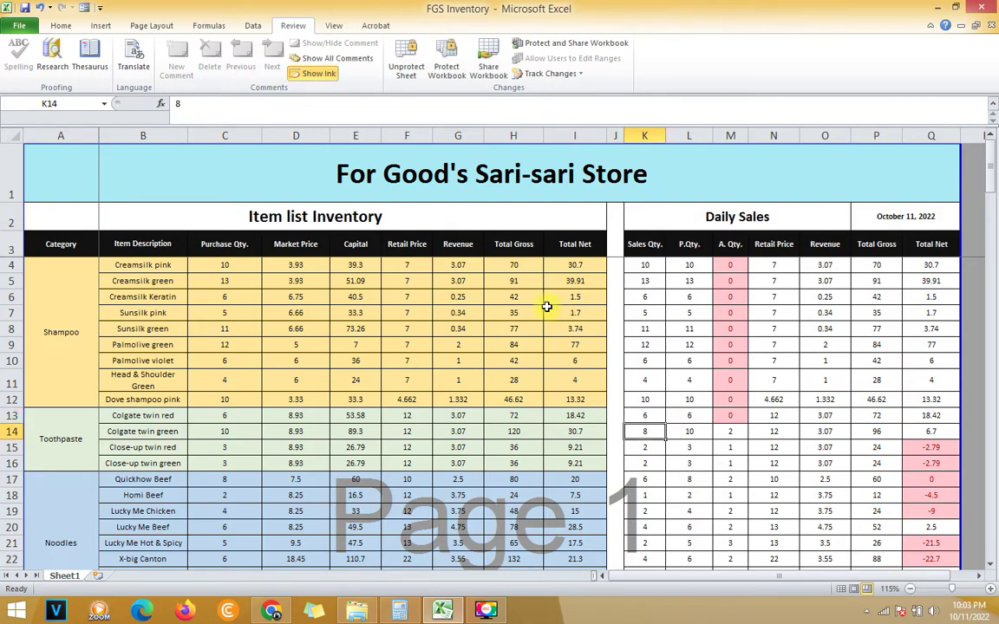
{"action": "type", "text": "10"}
{"action": "key", "text": "Return"}
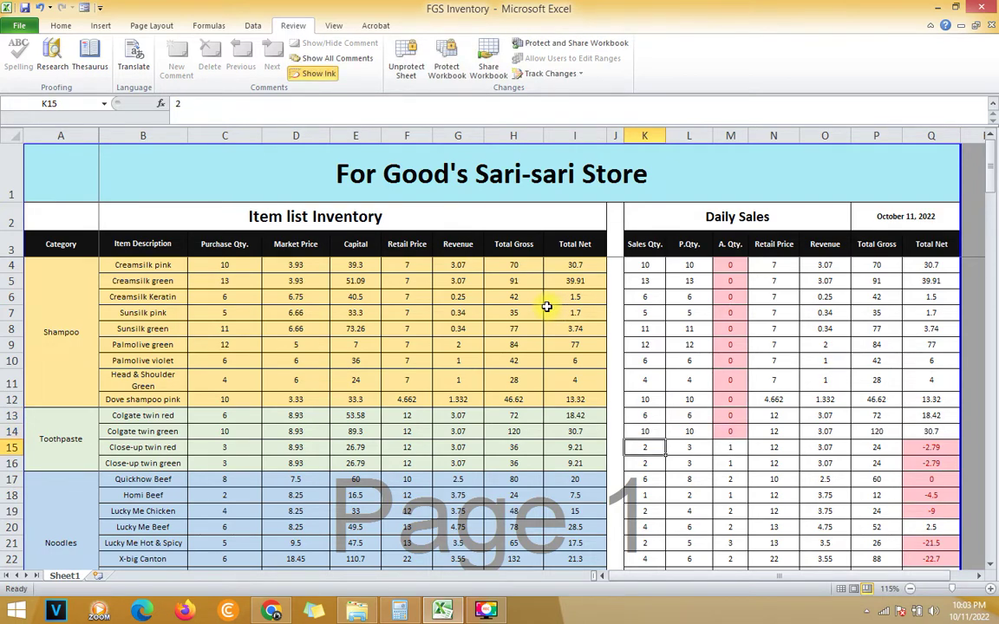
{"action": "type", "text": "3"}
{"action": "key", "text": "Return"}
{"action": "type", "text": "3"}
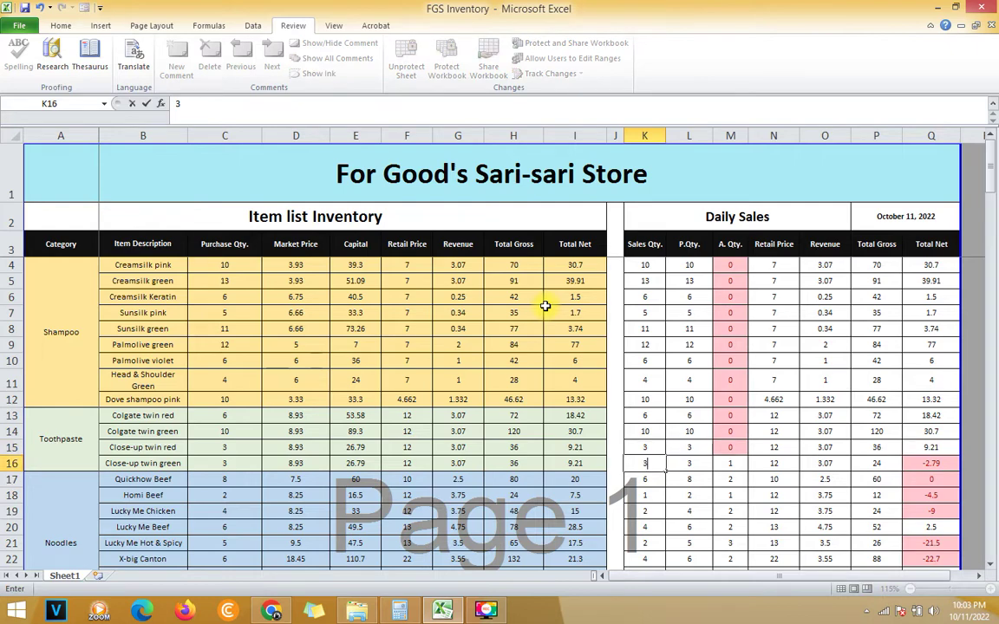
{"action": "key", "text": "Return"}
Set the Sales Qty. of the Noodles items Quickhow Beef through Lucky Me Beef in K17:K20 to 8, 2, 4 and 6
{"action": "type", "text": "8"}
{"action": "key", "text": "Return"}
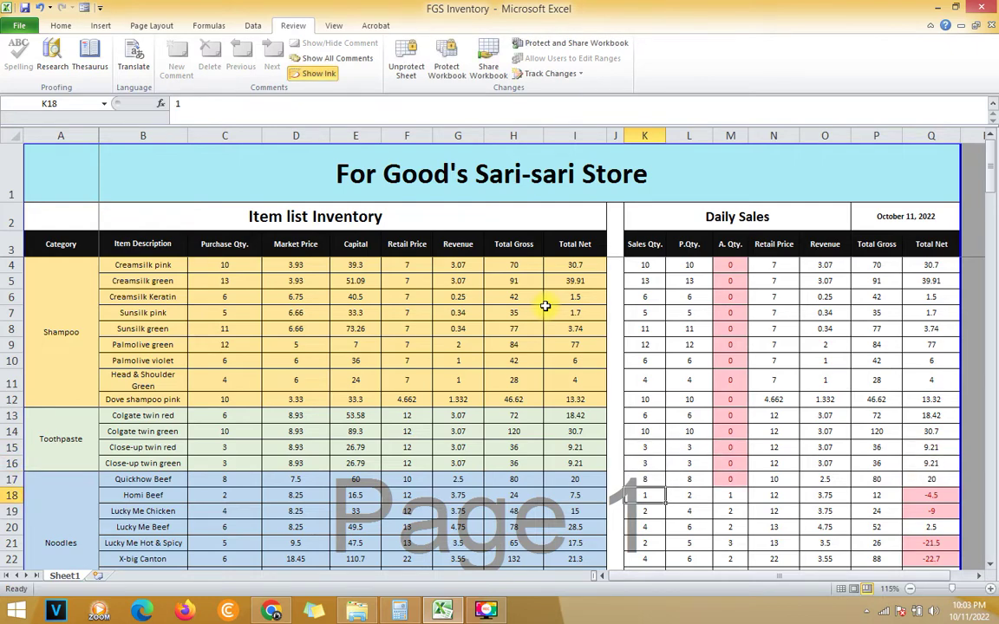
{"action": "type", "text": "2"}
{"action": "key", "text": "Return"}
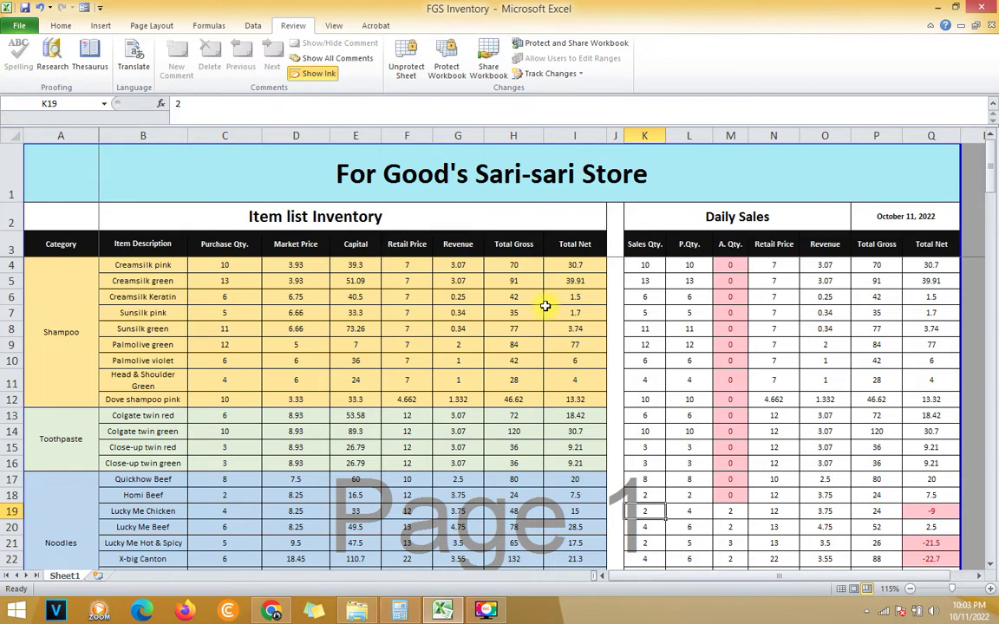
{"action": "type", "text": "4"}
{"action": "key", "text": "Return"}
{"action": "type", "text": "6"}
{"action": "key", "text": "Return"}
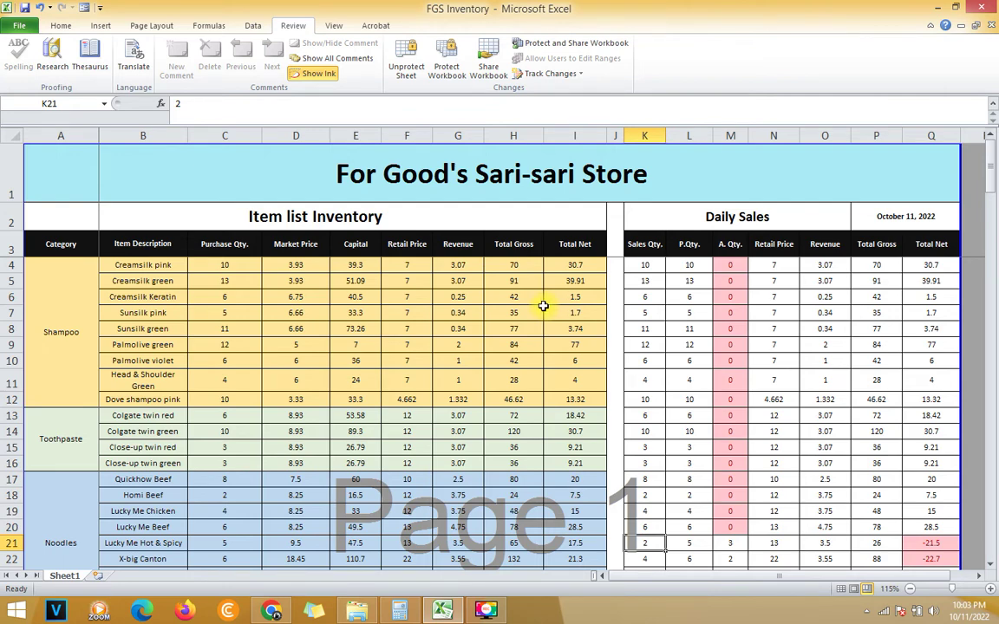
Set the Sales Qty. of the remaining Noodles items in K21:K24 to 5, 6, 13 and 7
{"action": "type", "text": "5"}
{"action": "key", "text": "Return"}
{"action": "type", "text": "6"}
{"action": "key", "text": "Return"}
{"action": "type", "text": "13"}
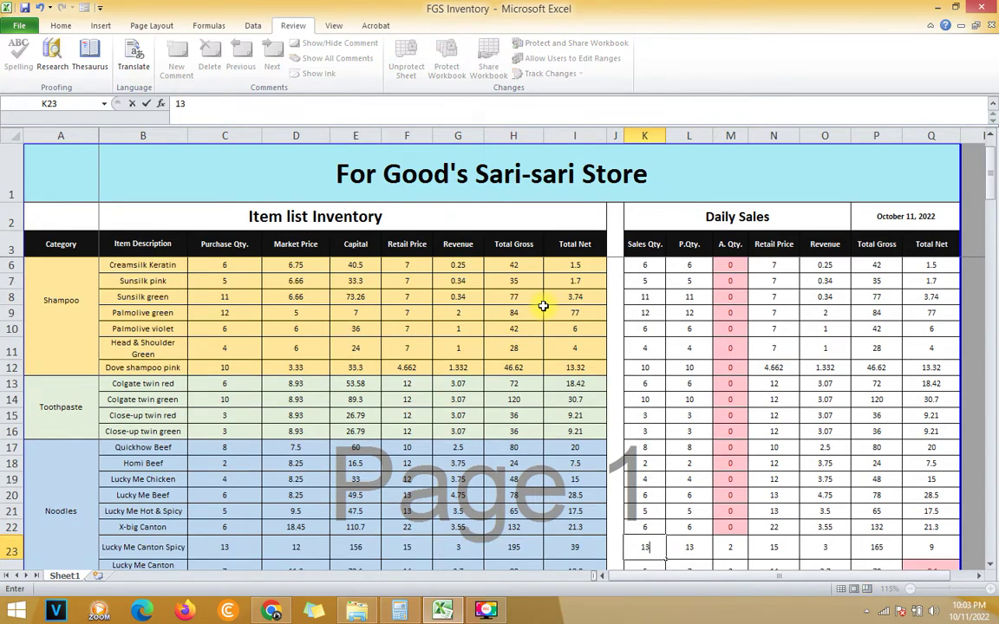
{"action": "key", "text": "Return"}
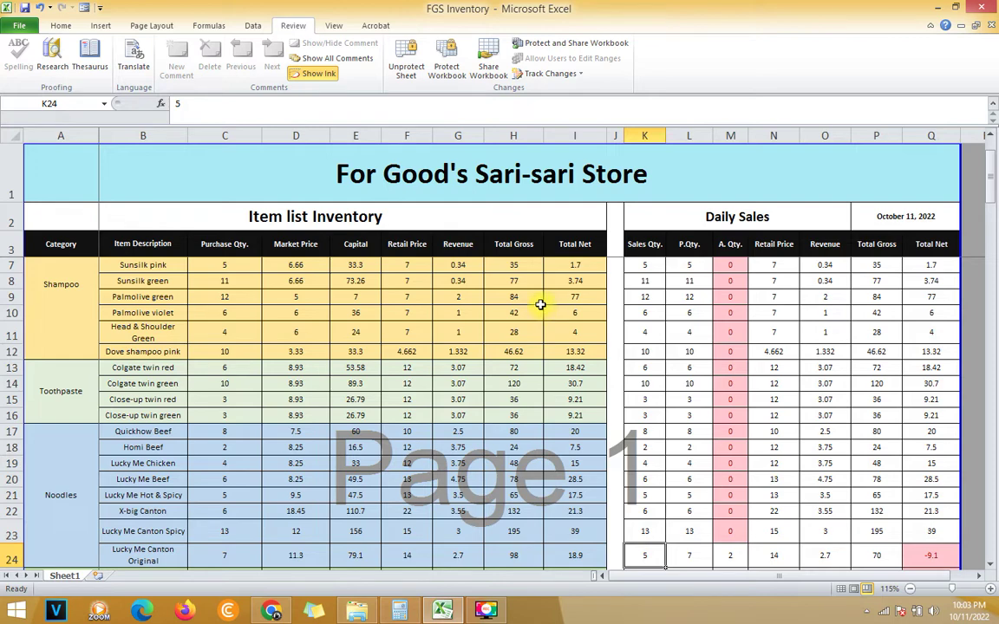
{"action": "type", "text": "7"}
{"action": "key", "text": "Return"}
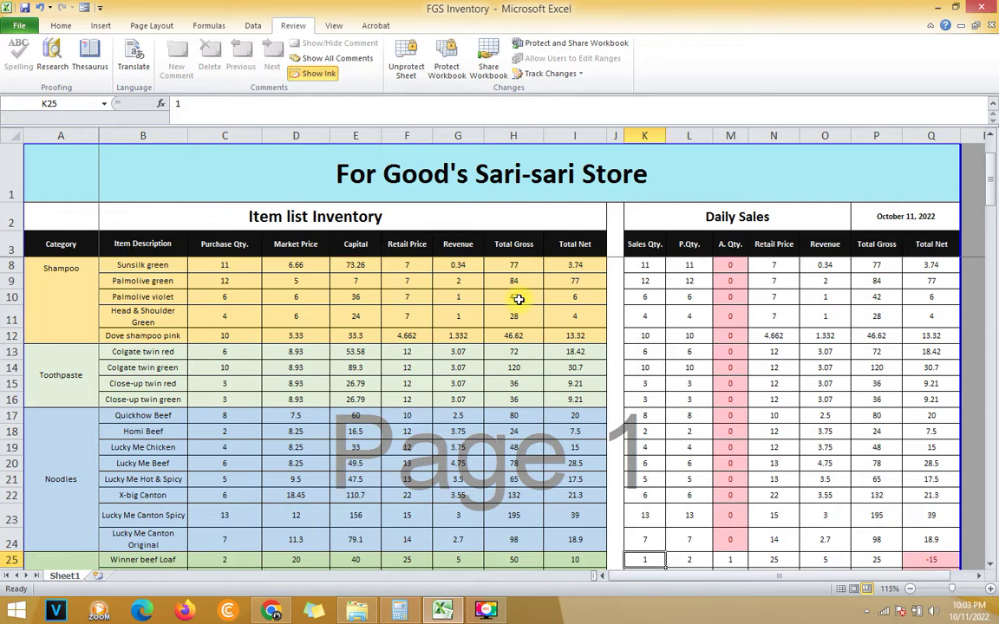
Set the Sales Qty. of the three beef loaves and WOW ulam in K25:K28 to 2, 3, 1 and 3
{"action": "type", "text": "2"}
{"action": "key", "text": "Return"}
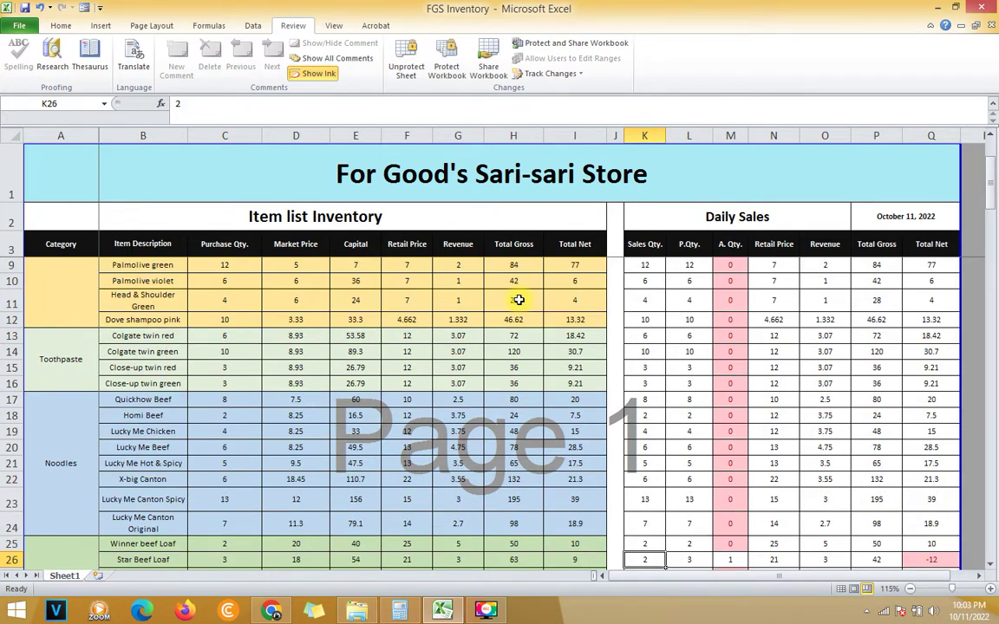
{"action": "type", "text": "3"}
{"action": "key", "text": "Return"}
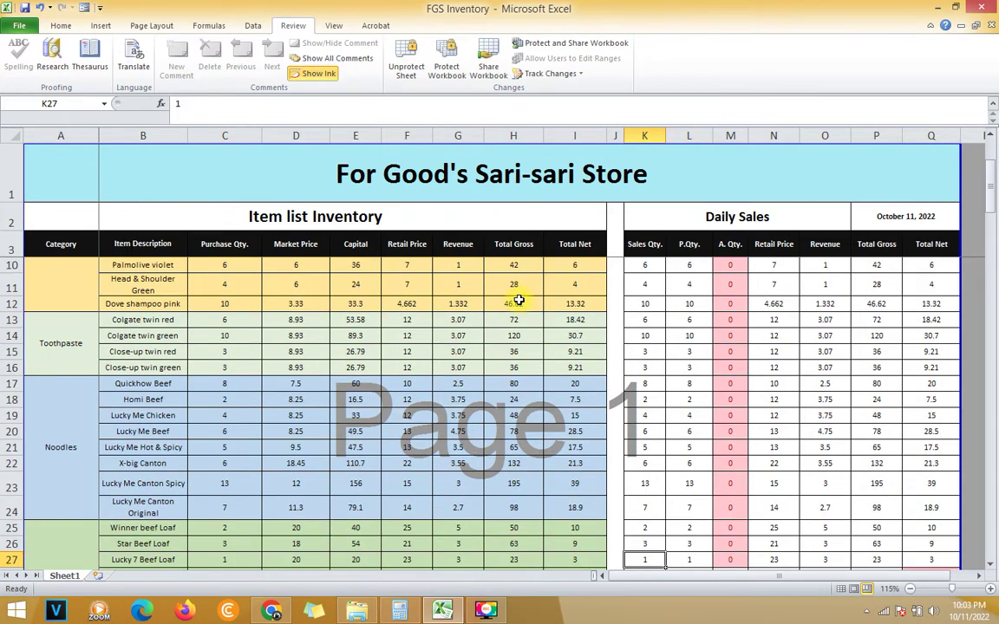
{"action": "type", "text": "1"}
{"action": "key", "text": "Return"}
{"action": "type", "text": "3"}
{"action": "key", "text": "Return"}
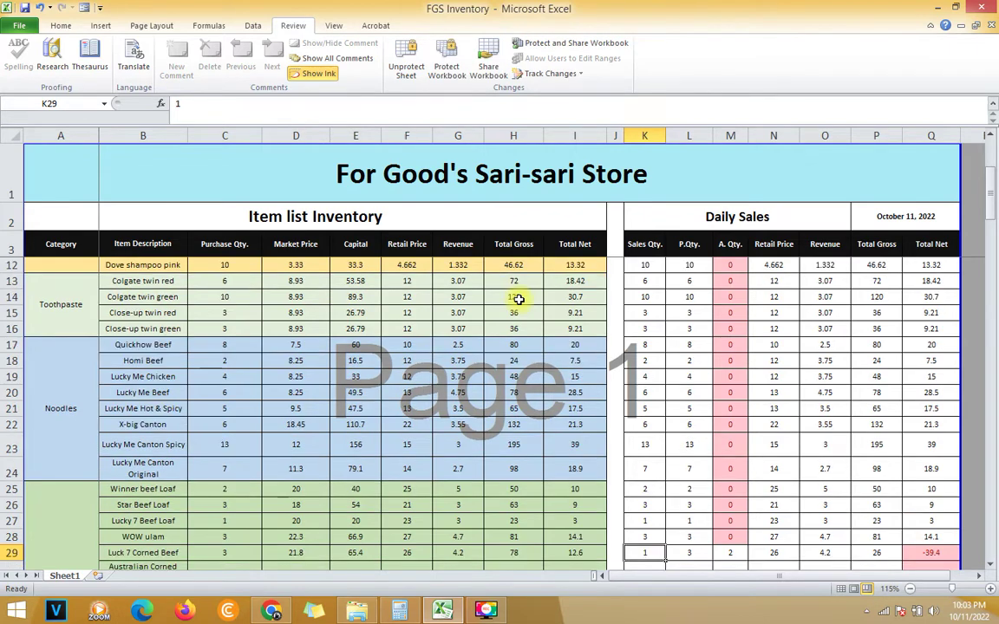
Set the Sales Qty. of Luck 7 Corned Beef and both Australian Corned Beef items in K29:K31 to 3, 2 and 2
{"action": "type", "text": "3"}
{"action": "key", "text": "Return"}
{"action": "type", "text": "2"}
{"action": "key", "text": "Return"}
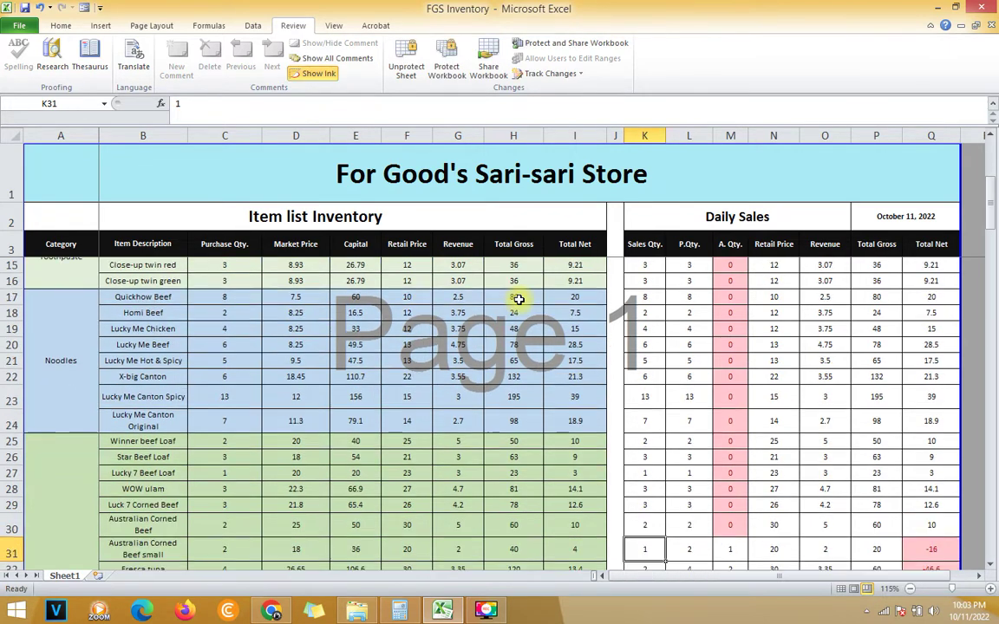
{"action": "type", "text": "2"}
{"action": "key", "text": "Return"}
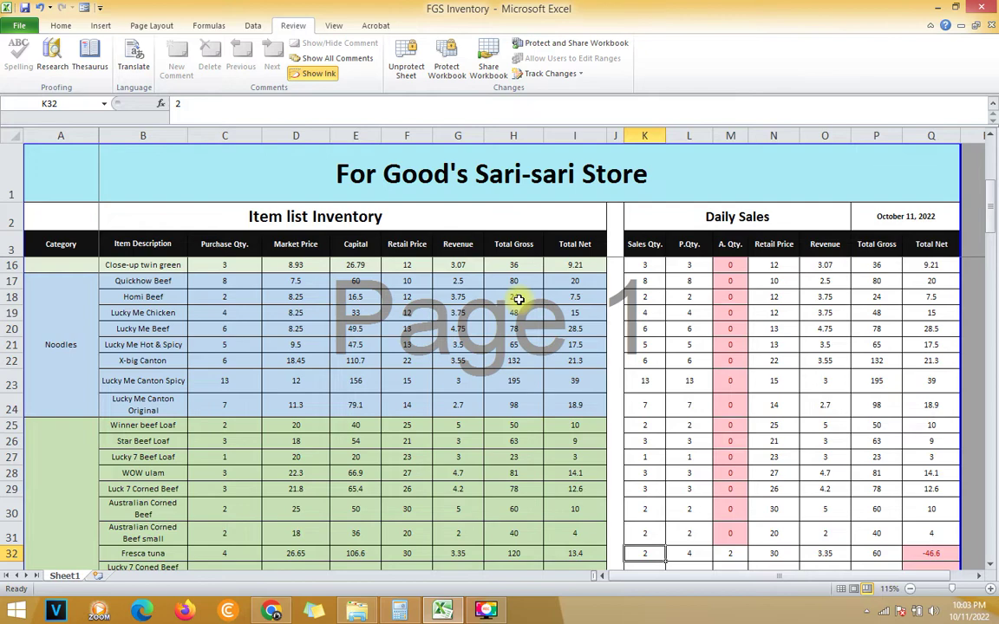
Set the Sales Qty. of the Can Goods items Fresca tuna through Luck 7 sardines green in K32:K35 to 4, 2, 4 and 7
{"action": "type", "text": "4"}
{"action": "key", "text": "Return"}
{"action": "type", "text": "2"}
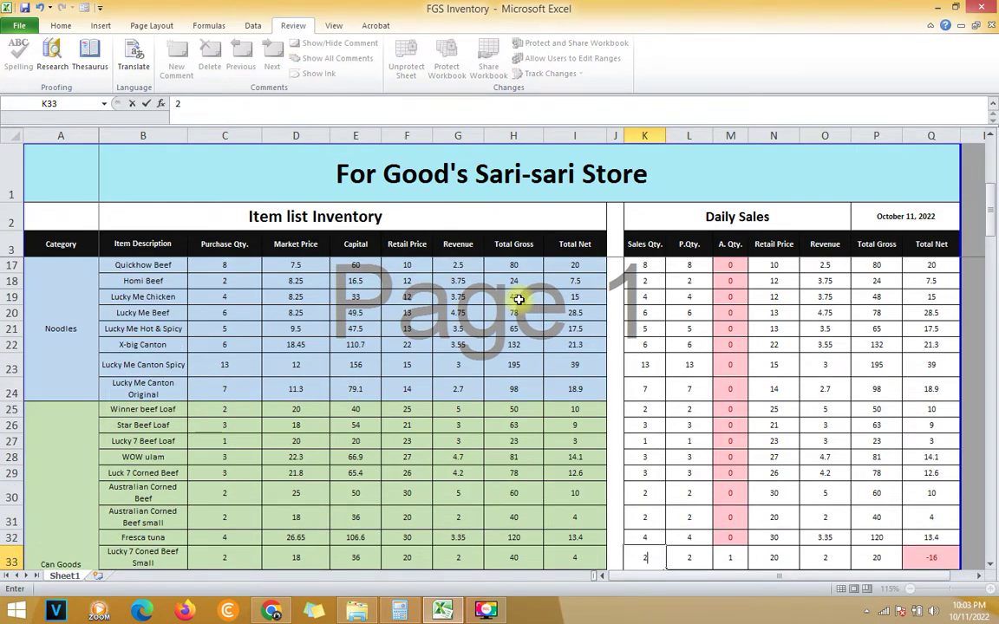
{"action": "key", "text": "Return"}
{"action": "type", "text": "2"}
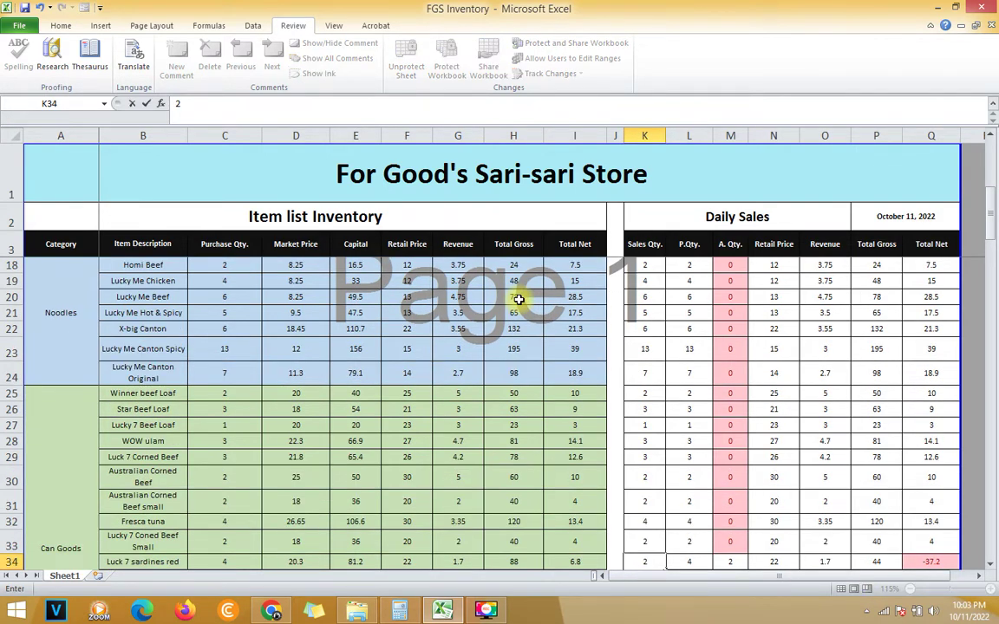
{"action": "type", "text": "4"}
{"action": "key", "text": "Return"}
{"action": "type", "text": "7"}
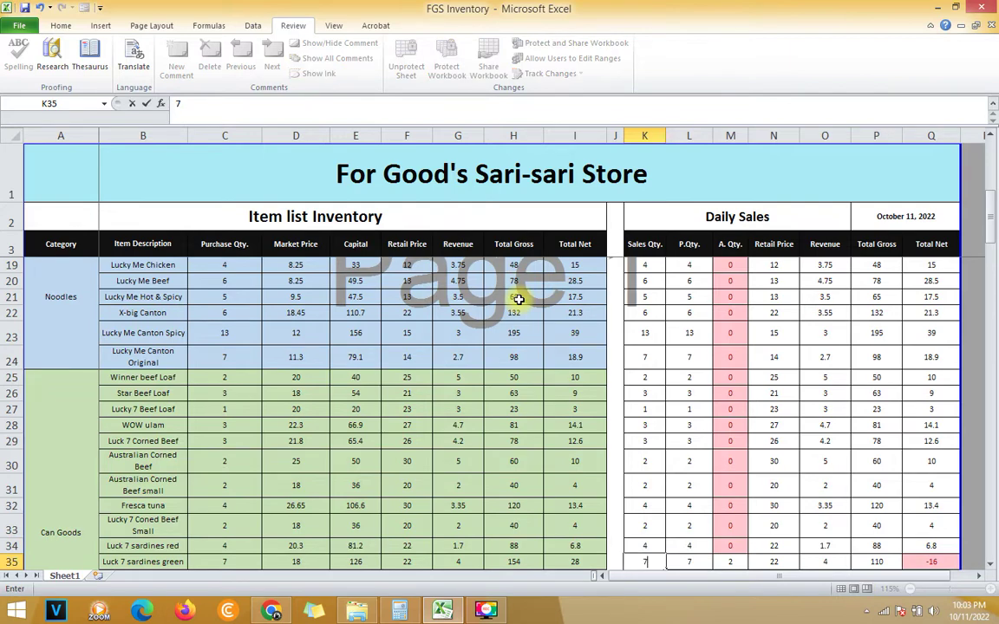
{"action": "key", "text": "Return"}
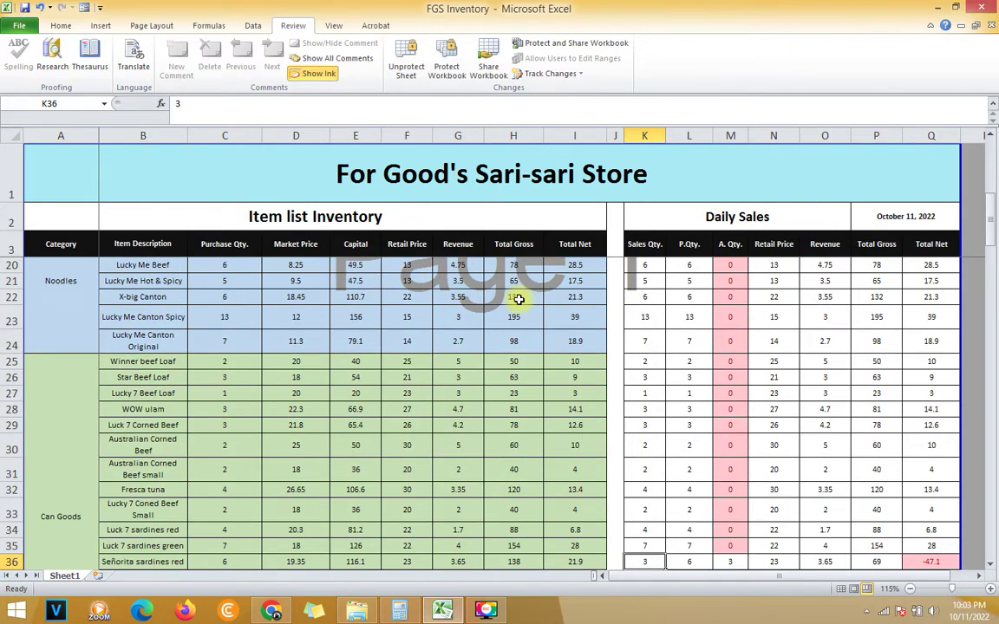
Set the Sales Qty. of the Señorita and Youngtown sardines in K36:K39 to 6, 7, 3 and 5
{"action": "type", "text": "6"}
{"action": "key", "text": "Return"}
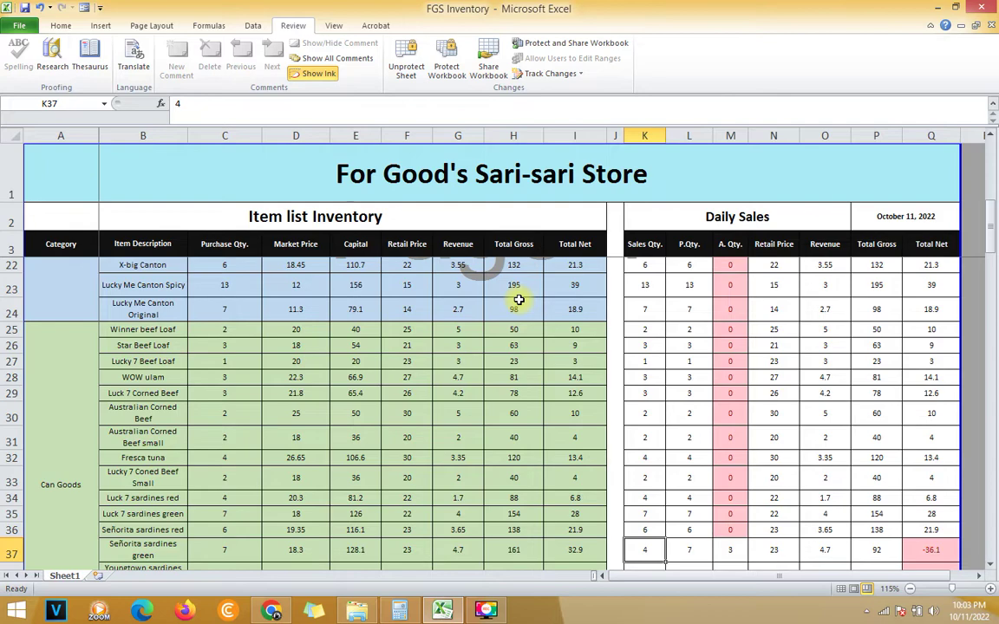
{"action": "type", "text": "7"}
{"action": "key", "text": "Return"}
{"action": "type", "text": "3"}
{"action": "key", "text": "Return"}
{"action": "type", "text": "5"}
{"action": "key", "text": "Return"}
Set the Sales Qty. of Family sardines red to 4 and Family sardines green to 3
{"action": "type", "text": "4"}
{"action": "key", "text": "Return"}
{"action": "type", "text": "3"}
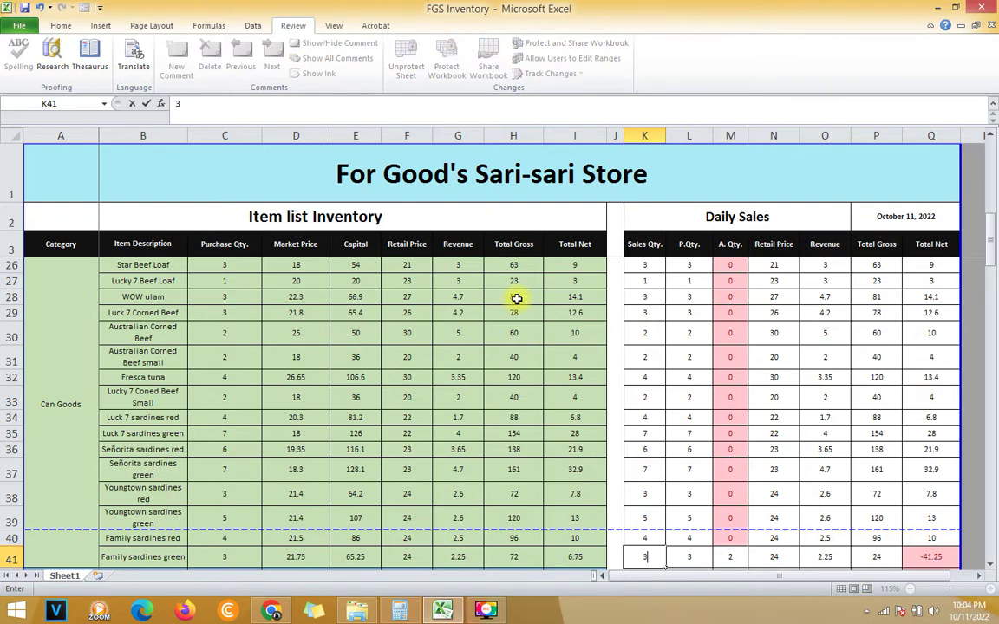
{"action": "key", "text": "Return"}
Set the Sales Qty. of Zonrox 100ml small, Zonrox 250ml big, tide powder twin and Areal powder twin in K42:K45 to 5, 4, 2 and 7
{"action": "type", "text": "5"}
{"action": "key", "text": "Return"}
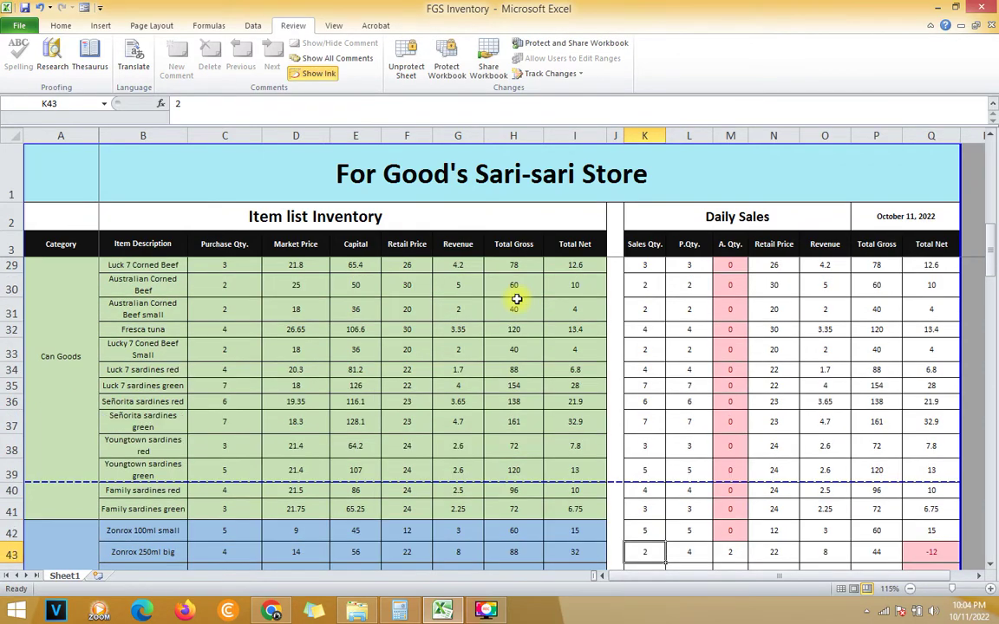
{"action": "type", "text": "4"}
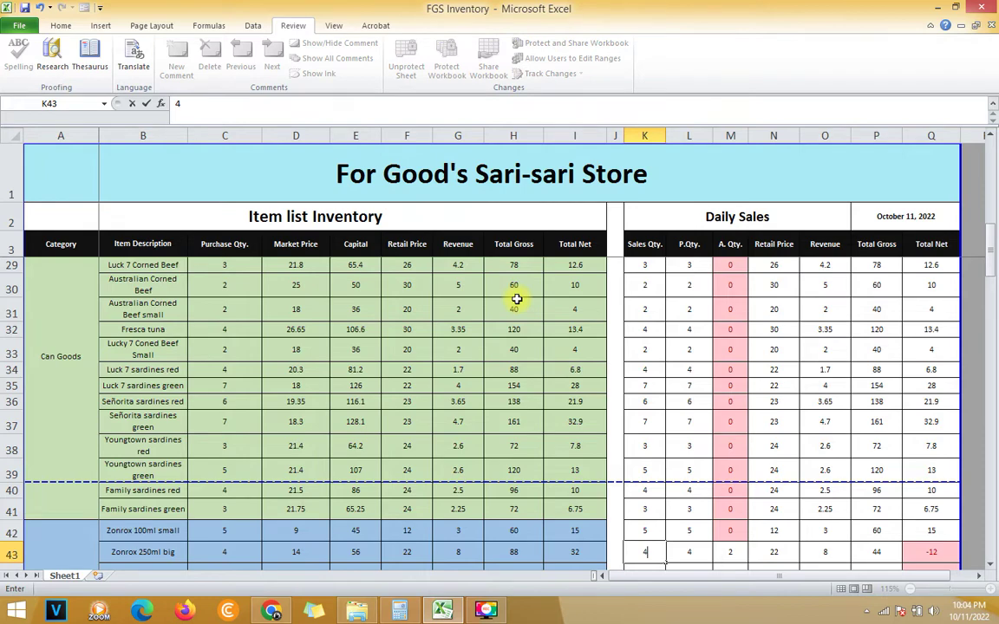
{"action": "key", "text": "Return"}
{"action": "type", "text": "2"}
{"action": "key", "text": "Return"}
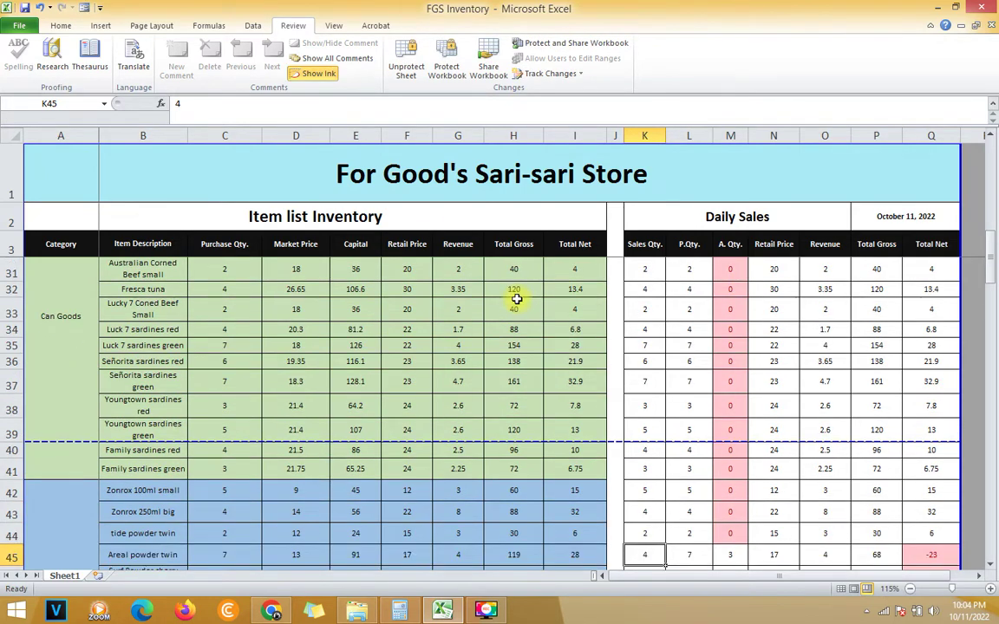
{"action": "type", "text": "7"}
{"action": "key", "text": "Return"}
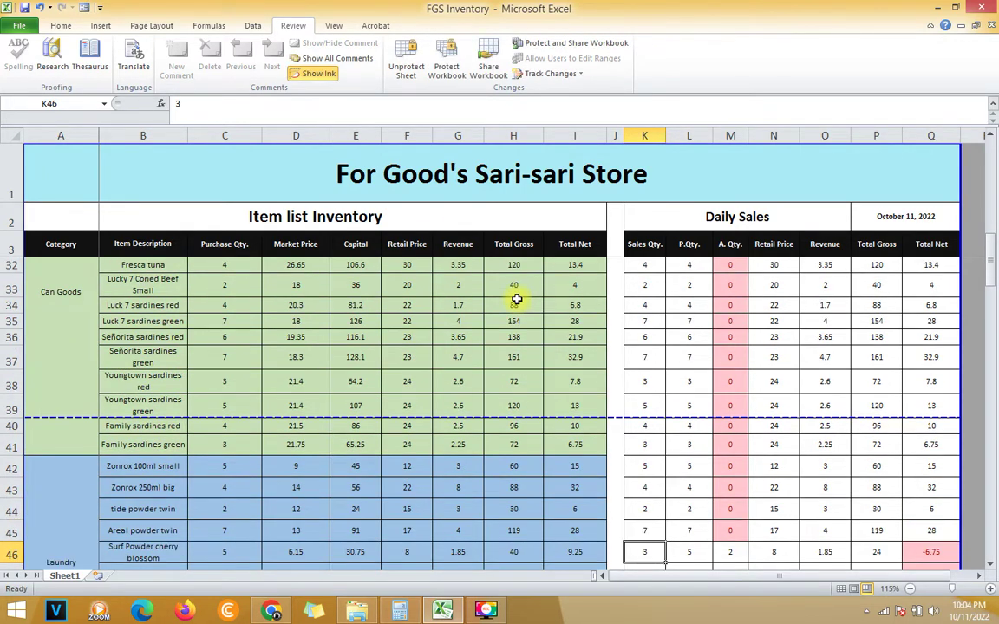
Set the Sales Qty. of Surf Powder cherry blossom, Surf Powder rose fresh and Wing Powder floral fresh to 5, 7 and 4
{"action": "type", "text": "5"}
{"action": "key", "text": "Return"}
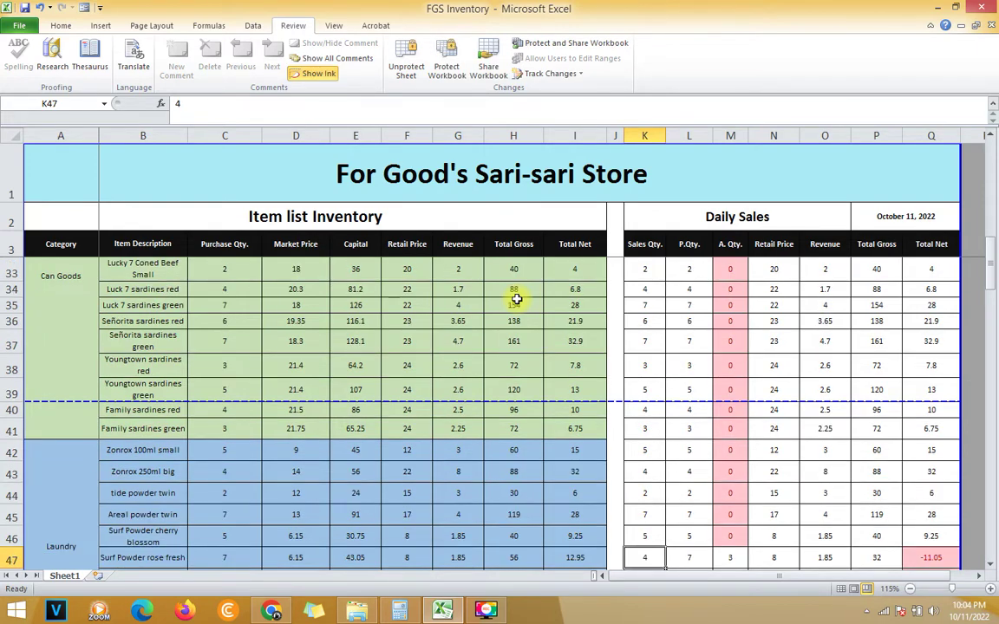
{"action": "type", "text": "7"}
{"action": "key", "text": "Return"}
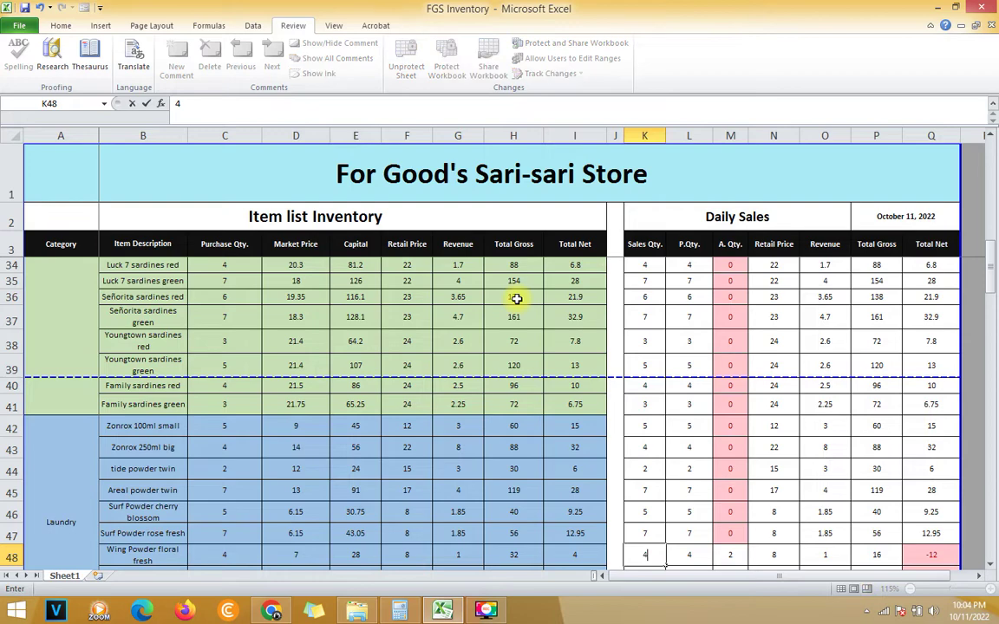
{"action": "type", "text": "4"}
{"action": "key", "text": "Return"}
Set the Sales Qty. of Downy trio sun fresh to 3 and Downy trio garden blossom to 4
{"action": "type", "text": "3"}
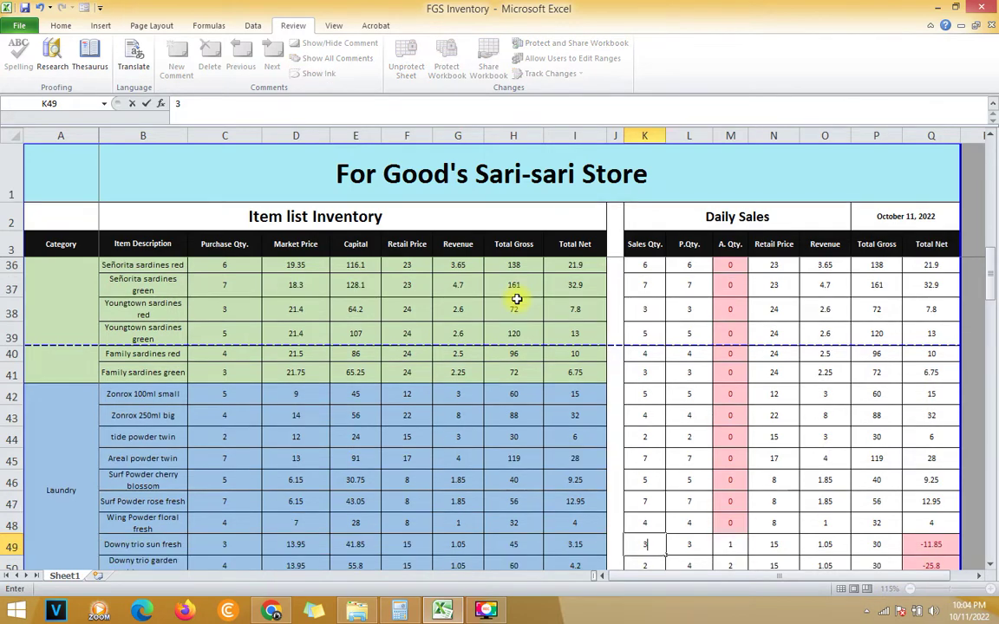
{"action": "key", "text": "Return"}
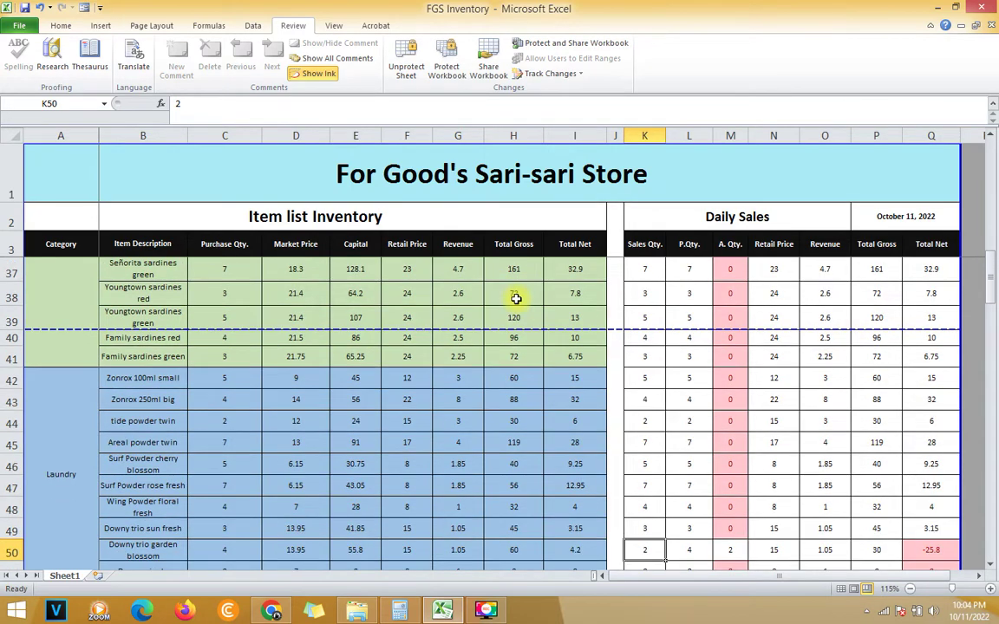
{"action": "type", "text": "4"}
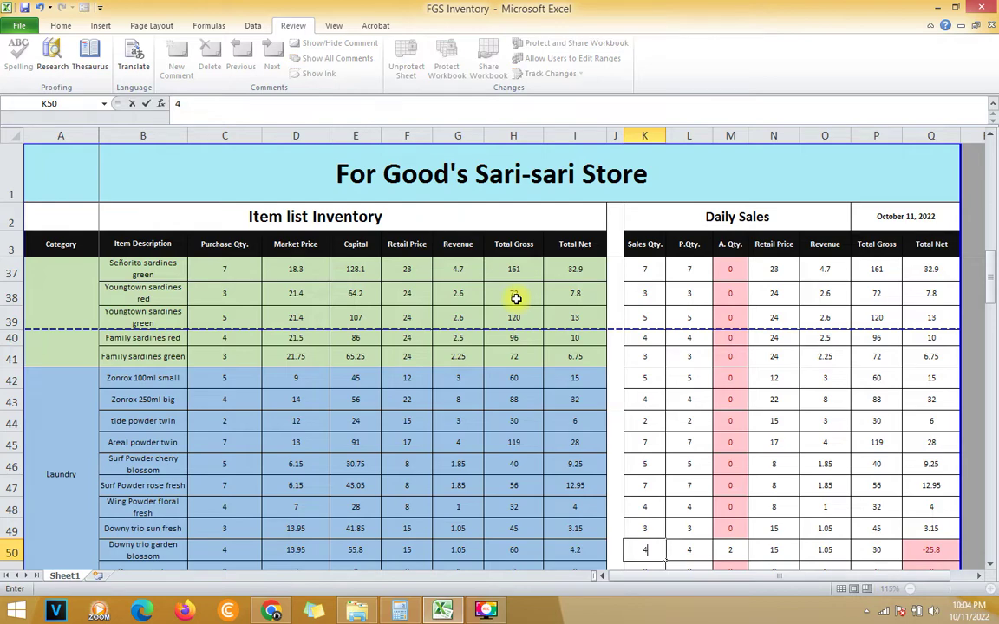
{"action": "key", "text": "Return"}
Set the Sales Qty. of both Pride bar items in K53:K54 to 4 each and Joy in K55 to 8
{"action": "key", "text": "Return"}
{"action": "key", "text": "Return"}
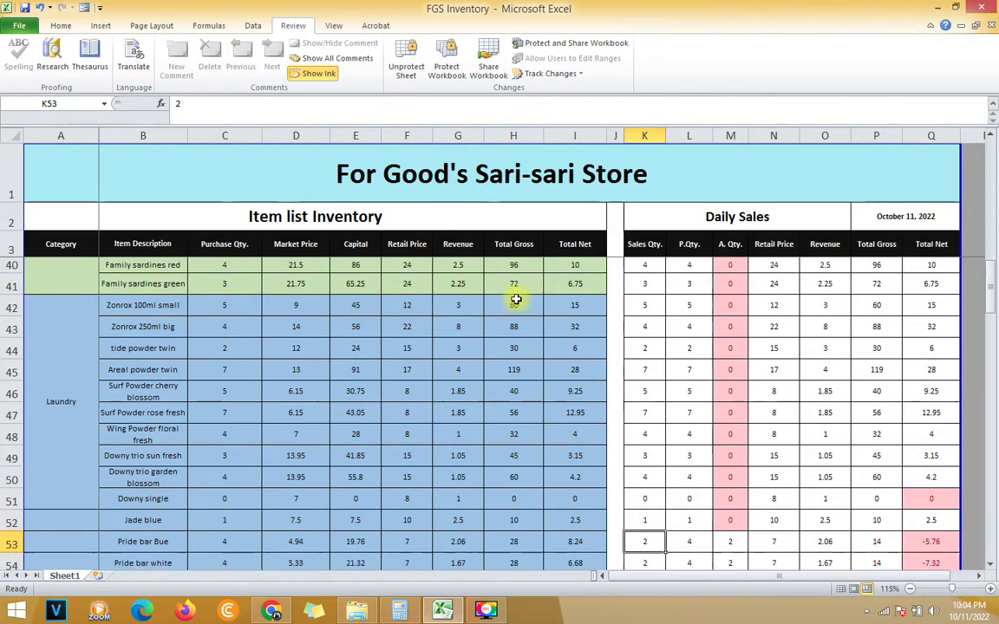
{"action": "type", "text": "4"}
{"action": "key", "text": "Return"}
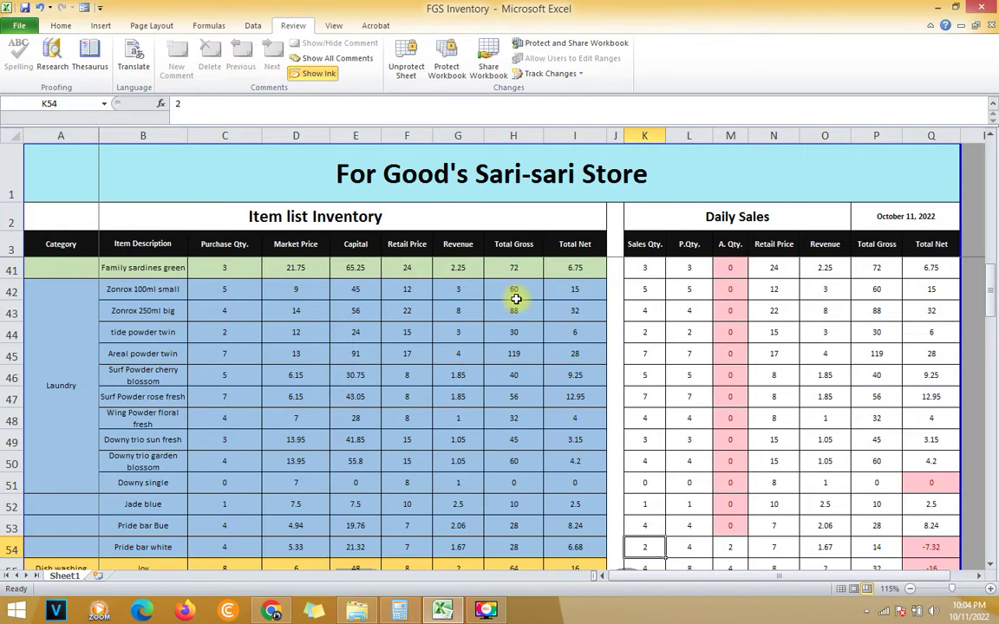
{"action": "type", "text": "4"}
{"action": "key", "text": "Return"}
{"action": "type", "text": "8"}
{"action": "key", "text": "Return"}
Set the Sales Qty. of the body soap and deodorant items Rexona, Bioderm, Safe guard and silka in K56:K59 to 6, 3, 5 and 3
{"action": "type", "text": "6"}
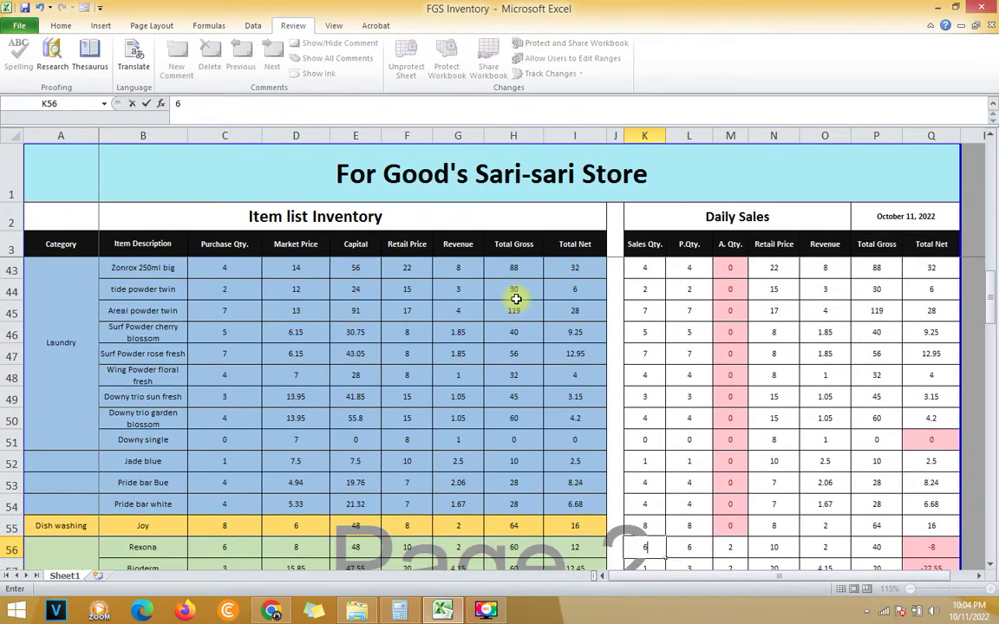
{"action": "key", "text": "Return"}
{"action": "type", "text": "3"}
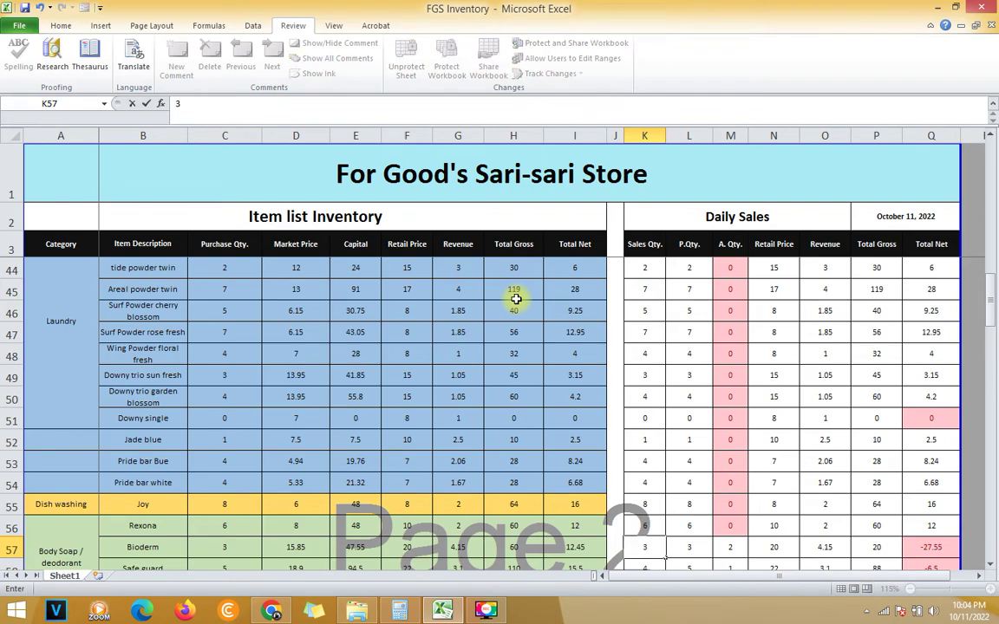
{"action": "key", "text": "Return"}
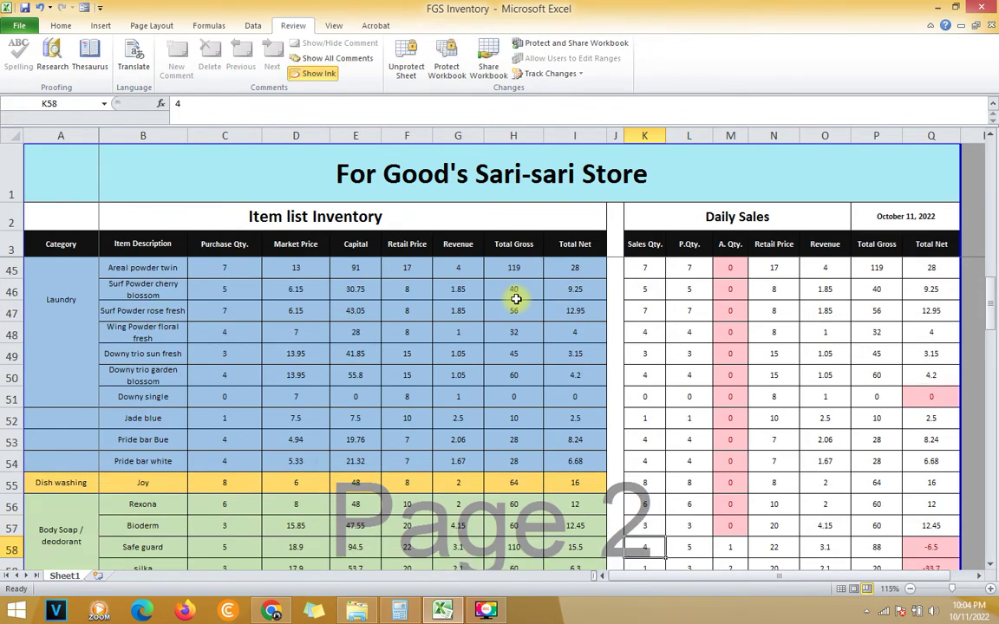
{"action": "type", "text": "5"}
{"action": "key", "text": "Return"}
{"action": "type", "text": "3"}
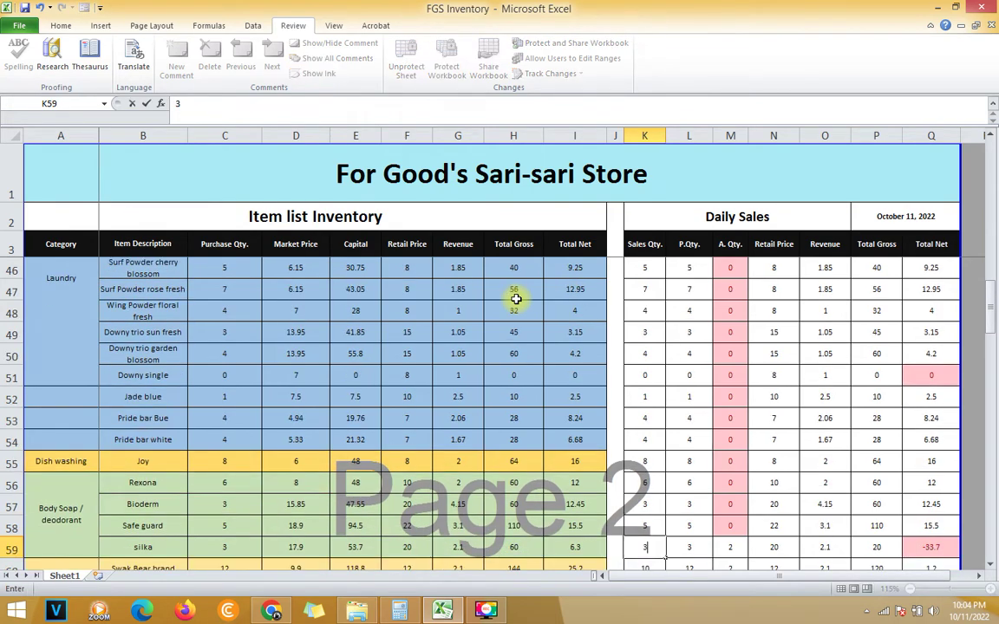
{"action": "key", "text": "Return"}
Set the Sales Qty. of Swak Bear brand, Birch Tree and Milo Single in K60:K62 to 12, 4 and 5
{"action": "type", "text": "12"}
{"action": "key", "text": "Return"}
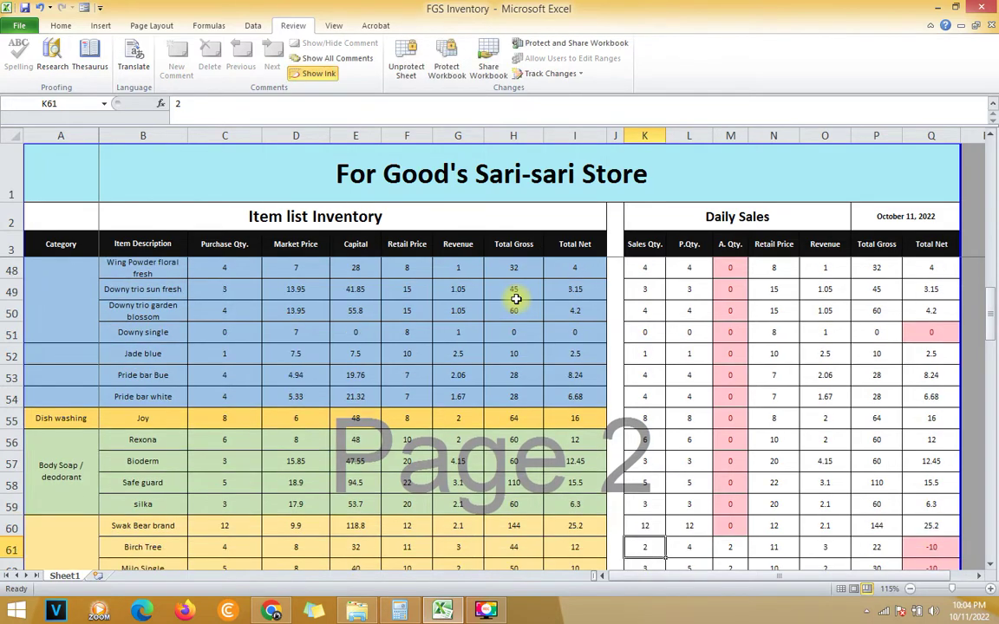
{"action": "type", "text": "4"}
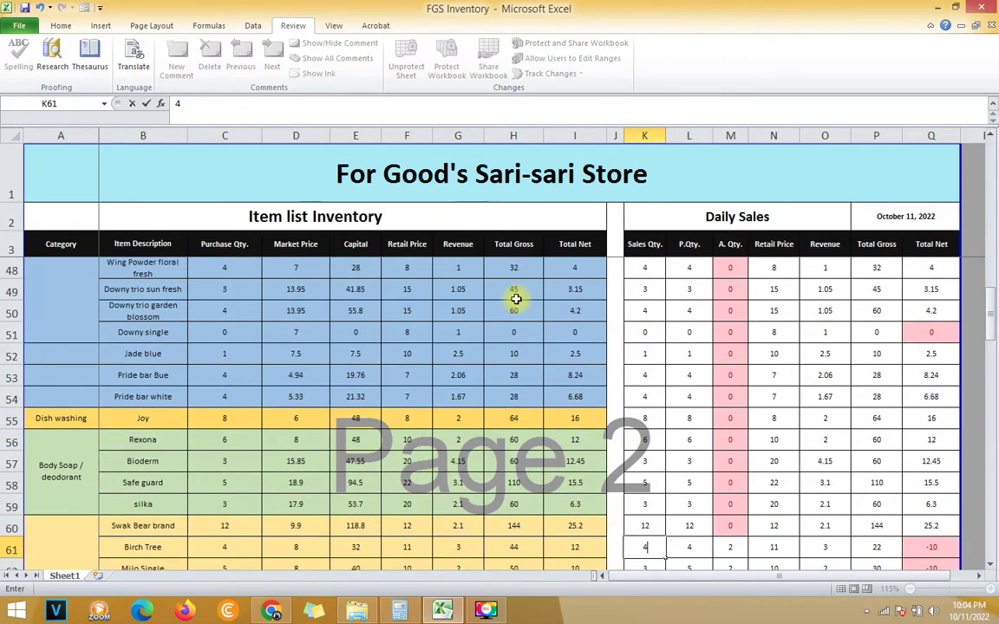
{"action": "key", "text": "Return"}
{"action": "type", "text": "5"}
{"action": "key", "text": "Return"}
Set the Sales Qty. of Energen Vanilla, Energen Chocolate and Champion Single in K64:K66 to 2, 4 and 4
{"action": "key", "text": "Return"}
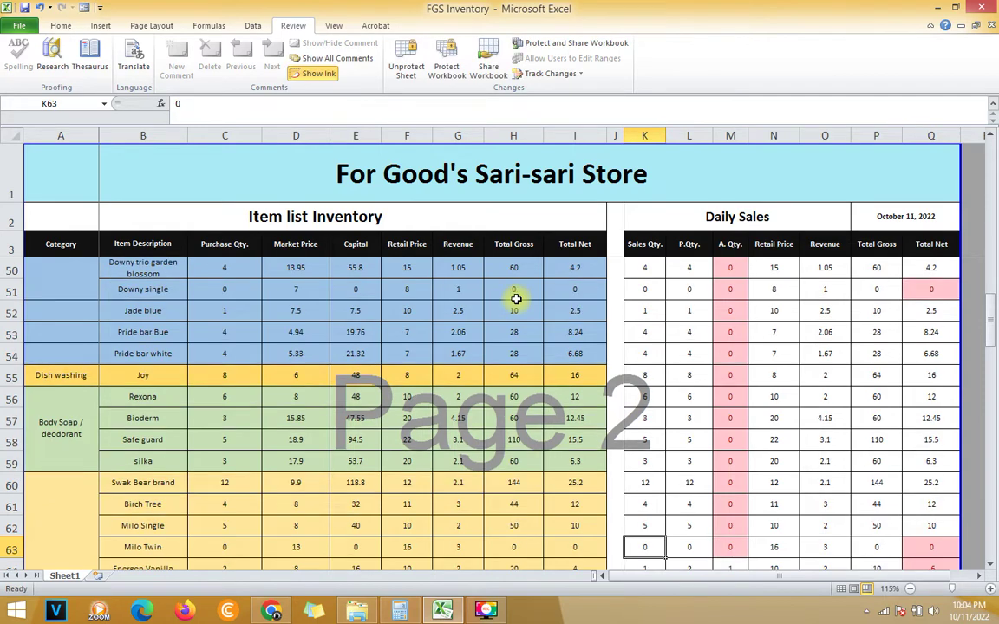
{"action": "type", "text": "2"}
{"action": "key", "text": "Return"}
{"action": "type", "text": "4"}
{"action": "key", "text": "Return"}
{"action": "type", "text": "4"}
{"action": "key", "text": "Return"}
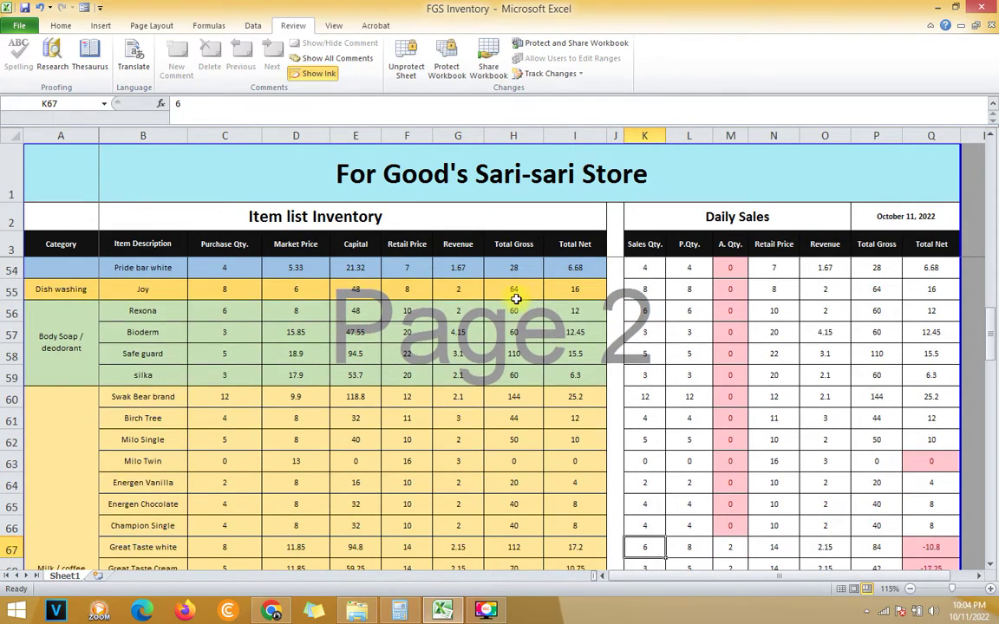
Set the Sales Qty. of Great Taste white, Great Taste Cream, Nescafe Original twin and Nescafe creamy white twin to 8, 5, 5 and 10
{"action": "type", "text": "8"}
{"action": "key", "text": "Return"}
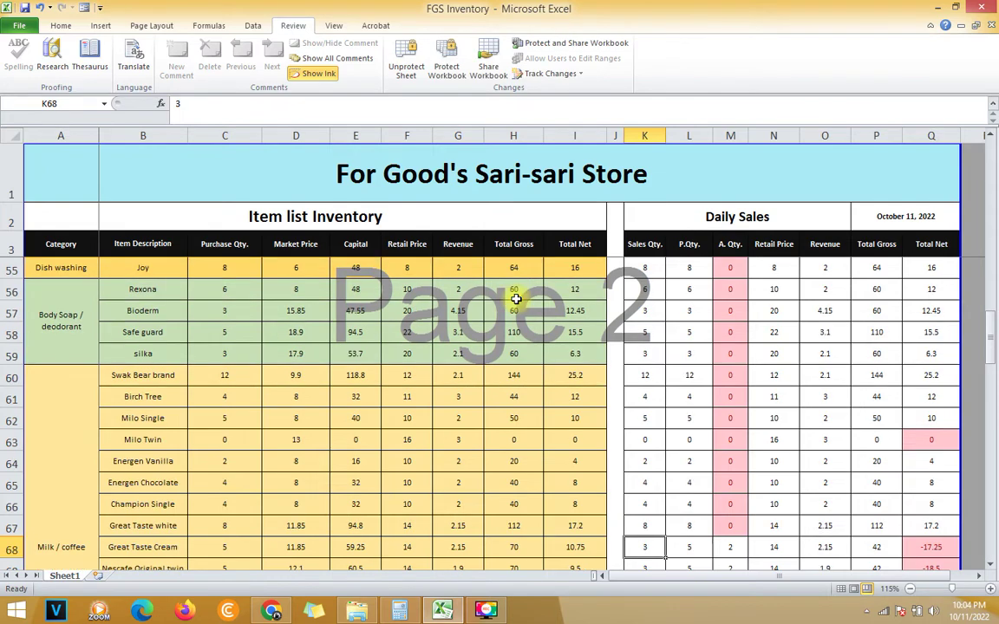
{"action": "type", "text": "5"}
{"action": "key", "text": "Return"}
{"action": "type", "text": "5"}
{"action": "key", "text": "Return"}
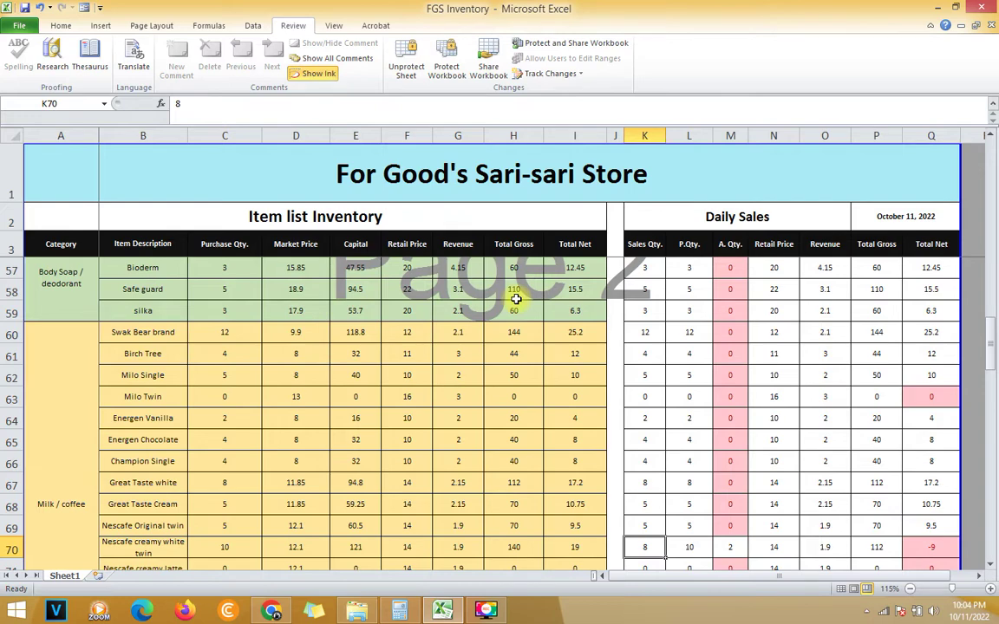
{"action": "type", "text": "10"}
{"action": "key", "text": "Return"}
Set the Sales Qty. of Nescafe Stick, Tablia and Cerelac in K74:K76 to 33, 1 and 5
{"action": "key", "text": "Return"}
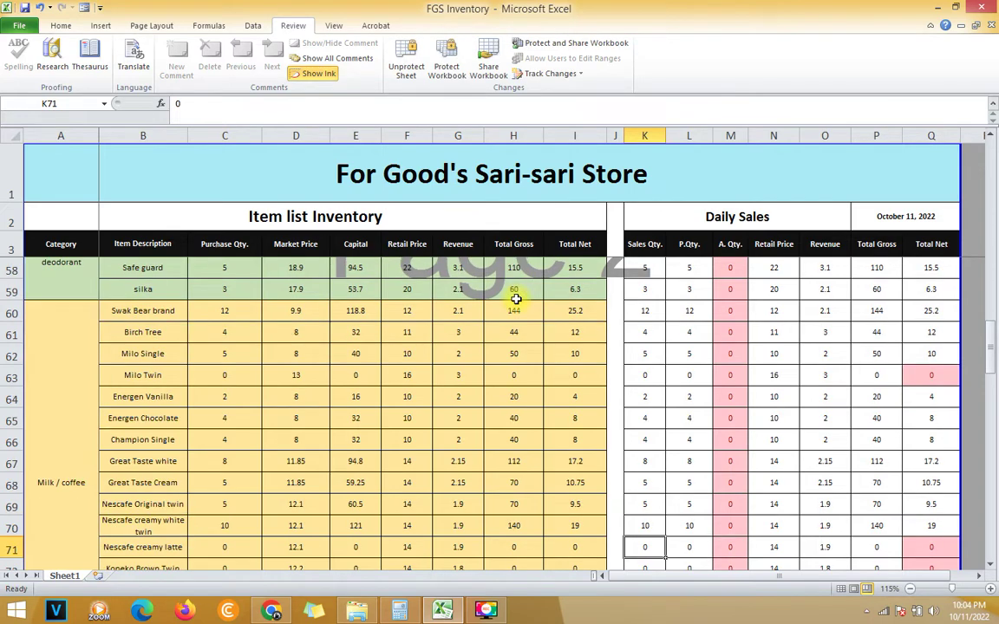
{"action": "key", "text": "Return"}
{"action": "key", "text": "Return"}
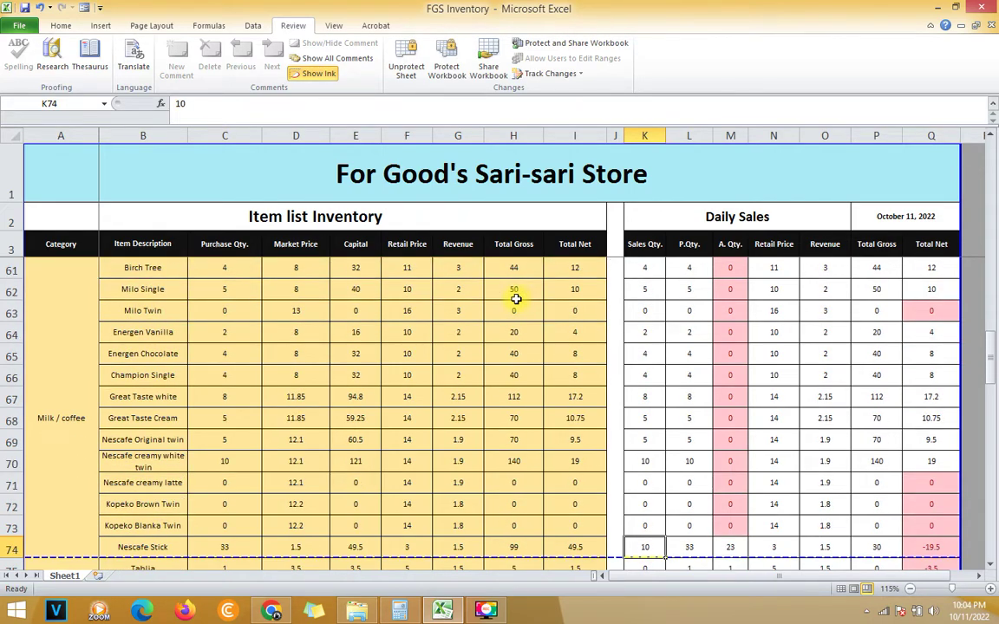
{"action": "type", "text": "33"}
{"action": "key", "text": "Return"}
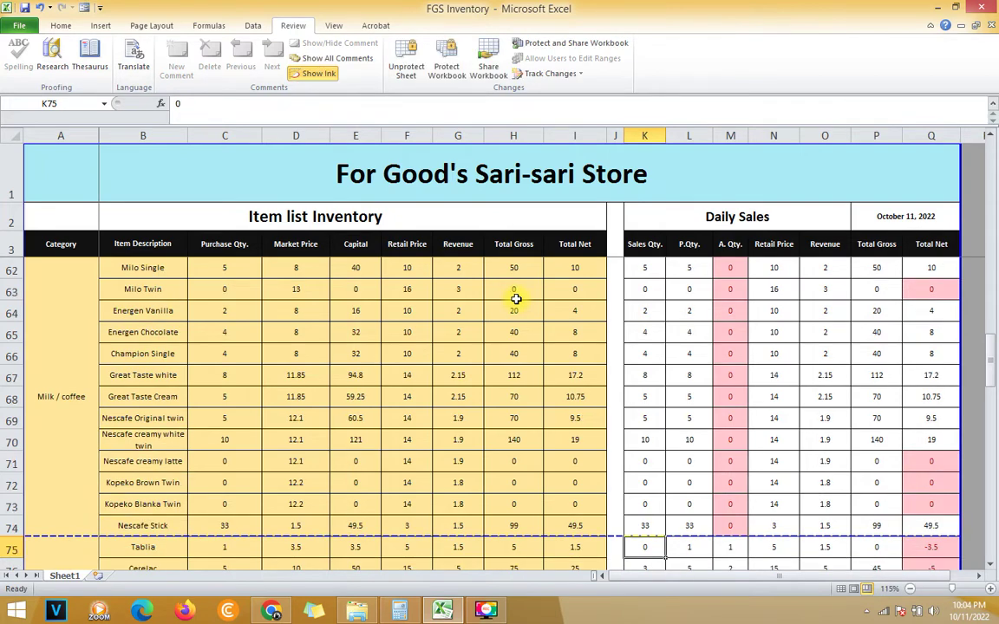
{"action": "type", "text": "1"}
{"action": "key", "text": "Return"}
{"action": "type", "text": "5"}
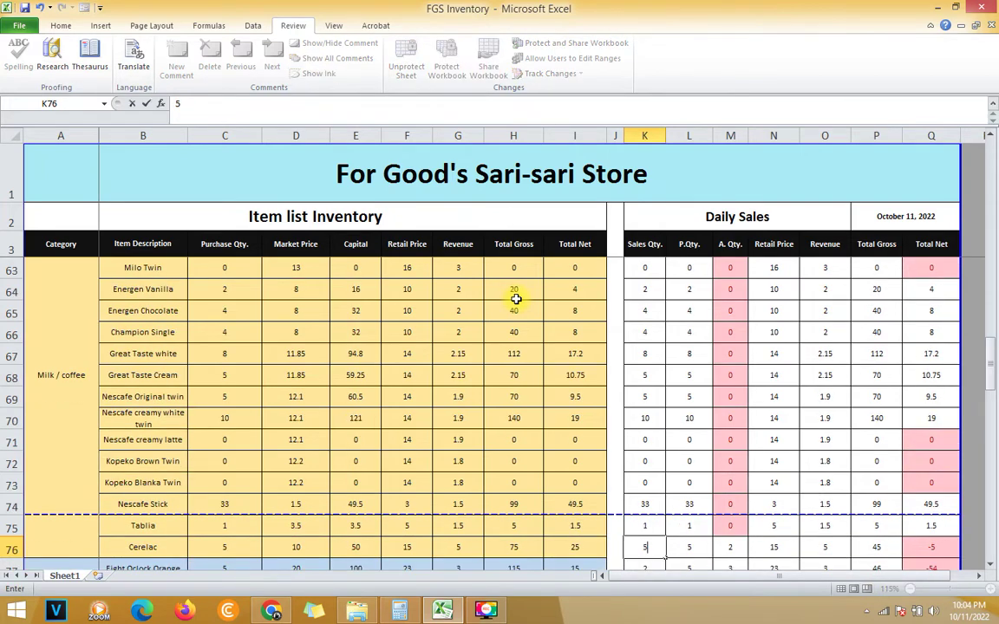
{"action": "key", "text": "Return"}
Set the Sales Qty. of Eight Oclock Orange to 5, Eight Oclock Pineapple to 4 and Tang Orange to 9
{"action": "type", "text": "5"}
{"action": "key", "text": "Return"}
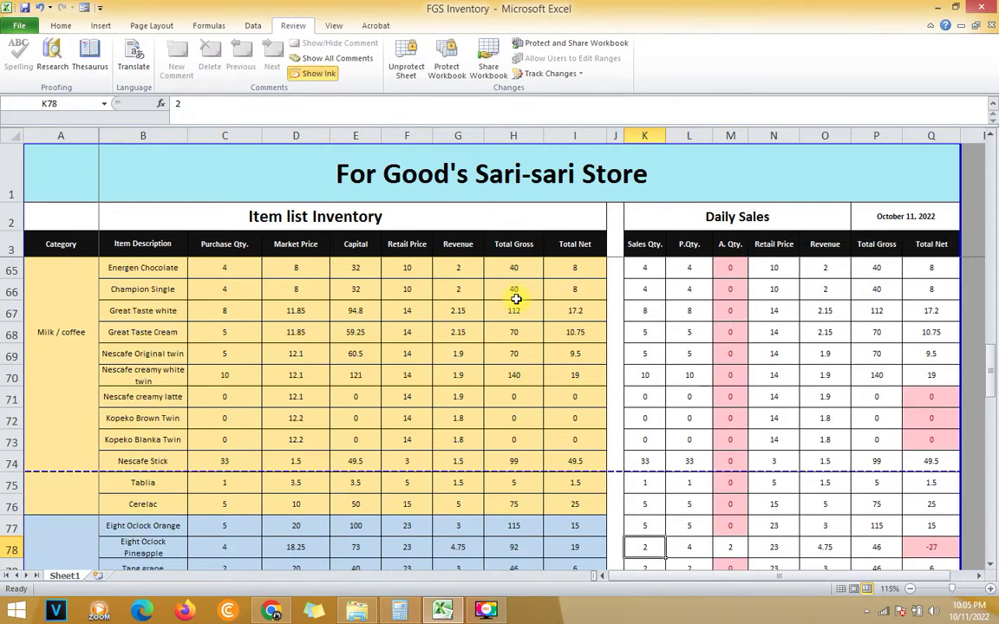
{"action": "type", "text": "4"}
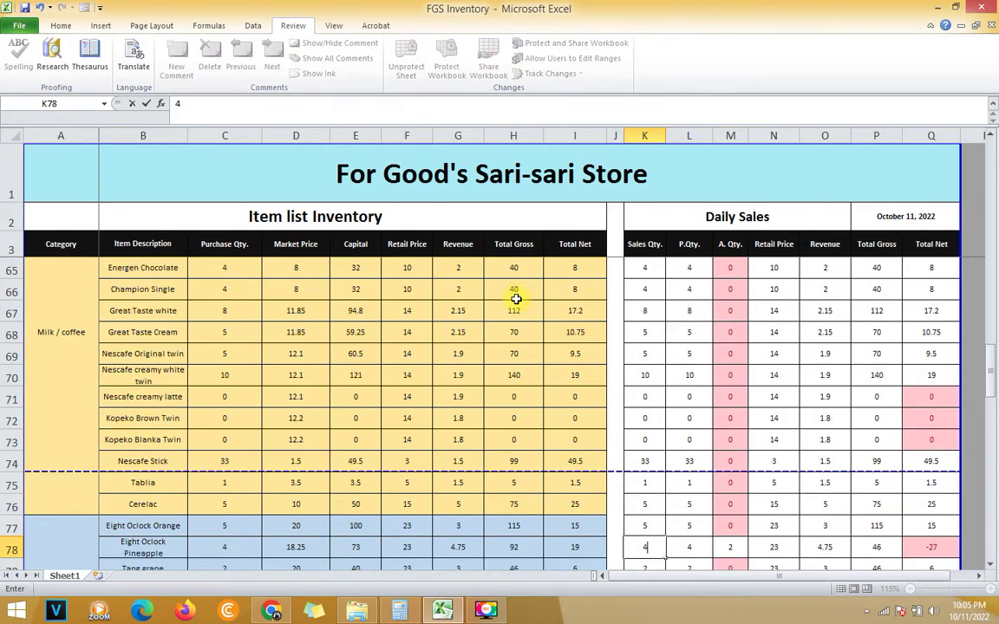
{"action": "key", "text": "Return"}
{"action": "key", "text": "Return"}
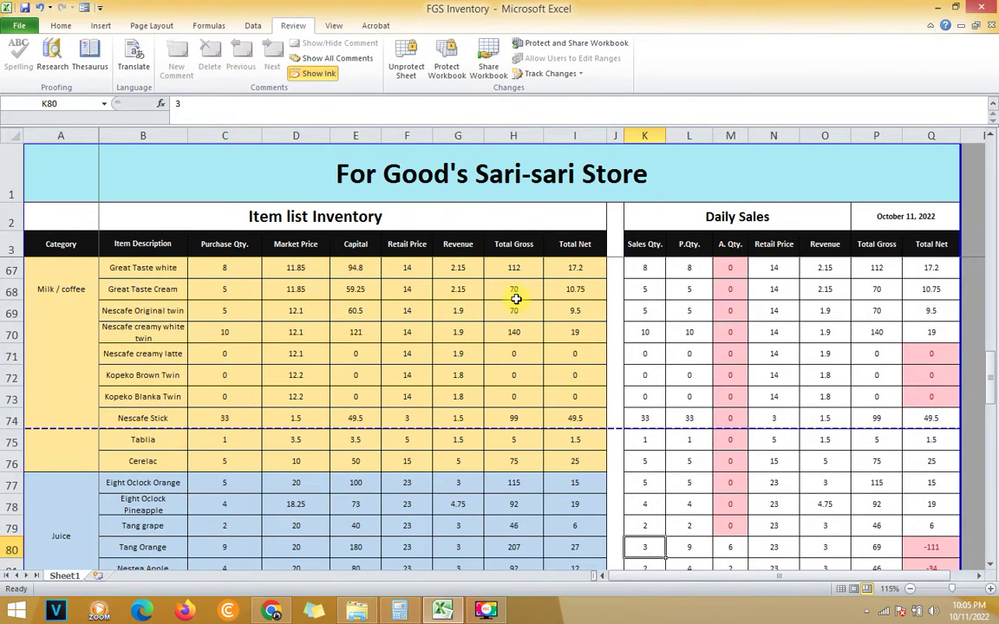
{"action": "type", "text": "3"}
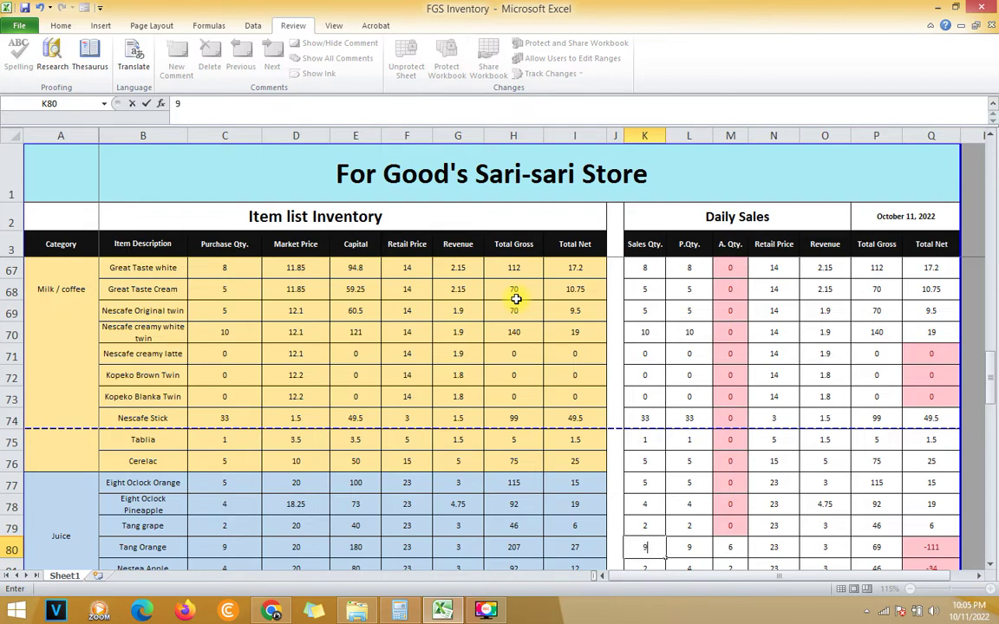
{"action": "key", "text": "Return"}
Set the Sales Qty. of Nestea Apple in K81 to 4
{"action": "type", "text": "2"}
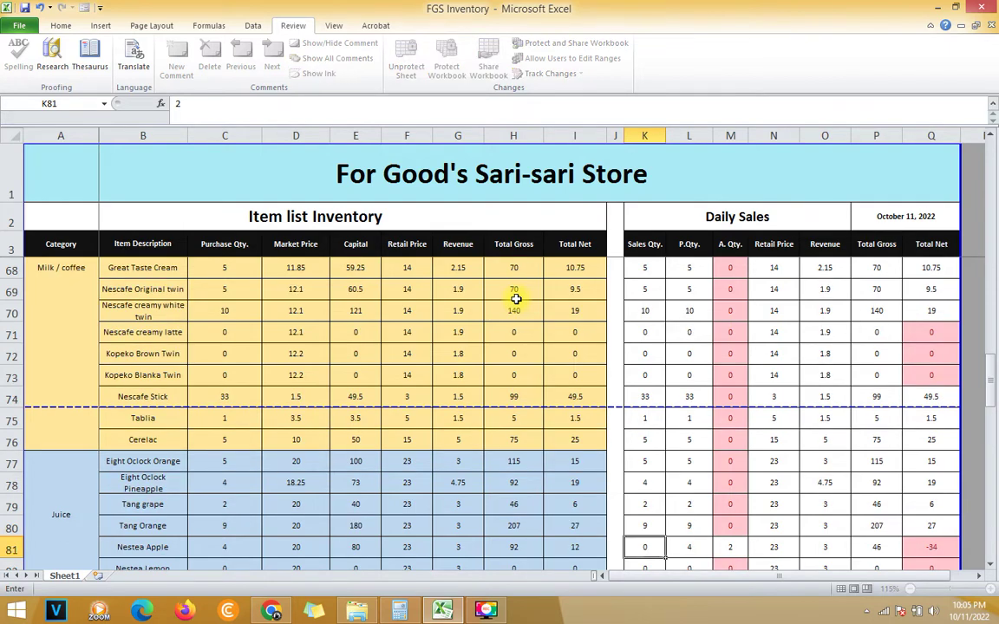
{"action": "key", "text": "Return"}
{"action": "key", "text": "Up"}
{"action": "type", "text": "4"}
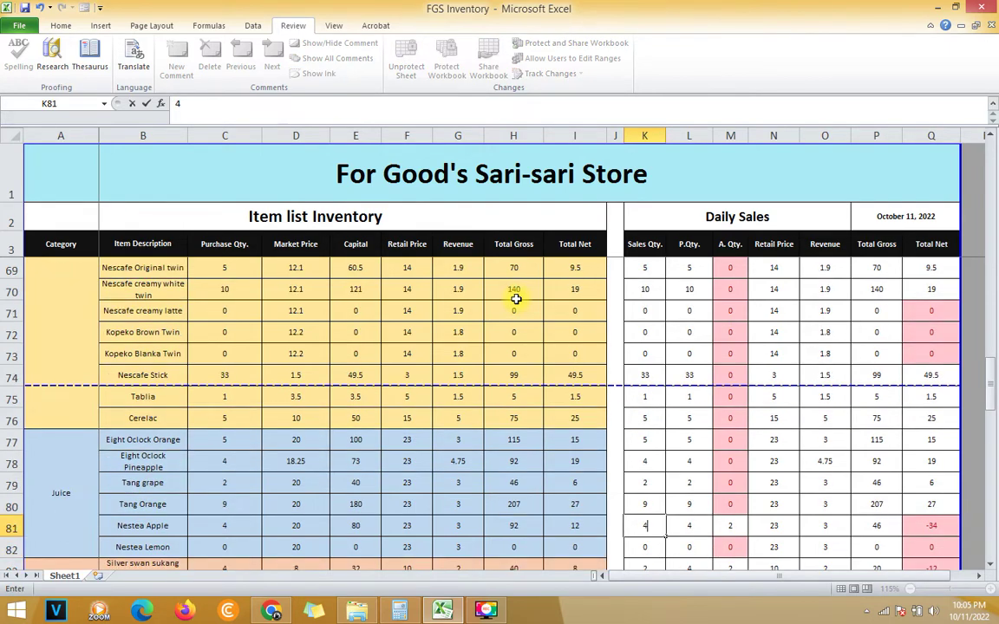
{"action": "key", "text": "Return"}
Set the Sales Qty. of Silver swan sukang puti 200ml, sukang puti 100ml and soy sauce 200ml in K83:K85 to 4, 2 and 3
{"action": "key", "text": "Return"}
{"action": "type", "text": "4"}
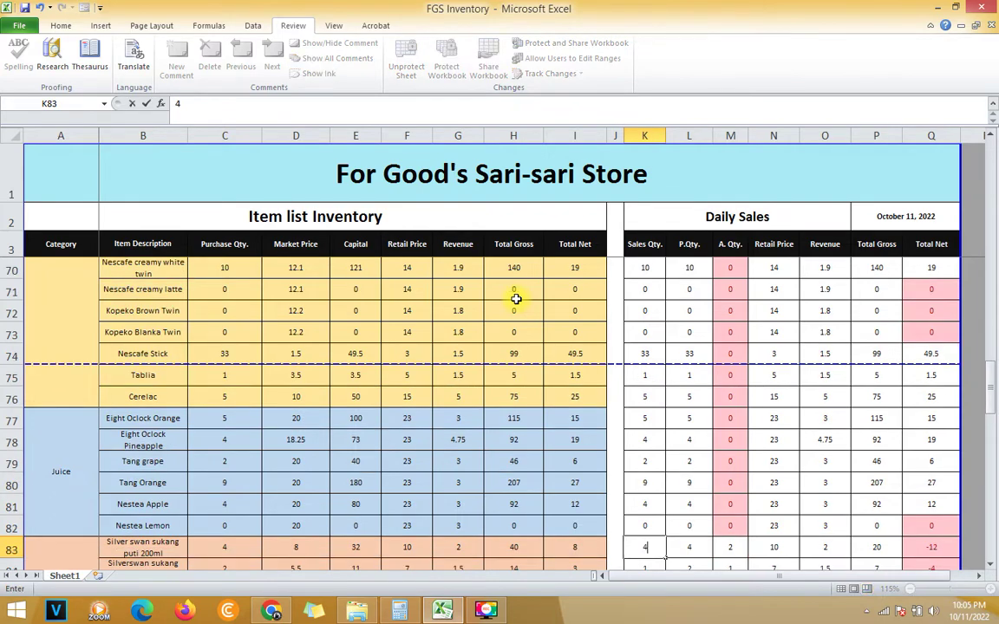
{"action": "key", "text": "Return"}
{"action": "key", "text": "Return"}
{"action": "type", "text": "3"}
{"action": "key", "text": "Return"}
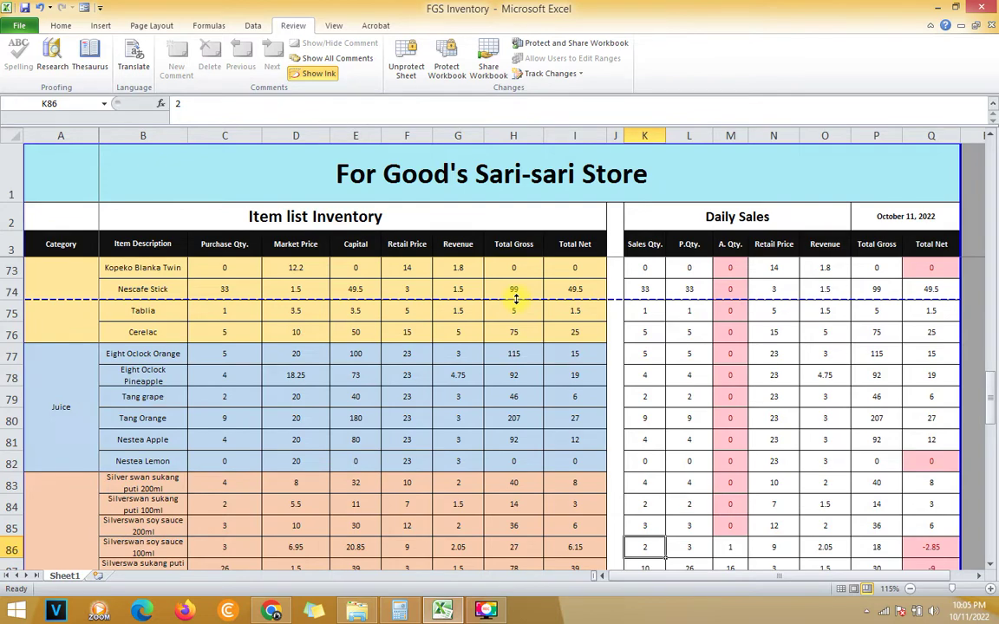
Set the Sales Qty. of Silverswan soy sauce 100ml to 3 and the 20ml sukang puti to 26
{"action": "type", "text": "2"}
{"action": "key", "text": "BackSpace"}
{"action": "type", "text": "3"}
{"action": "key", "text": "Return"}
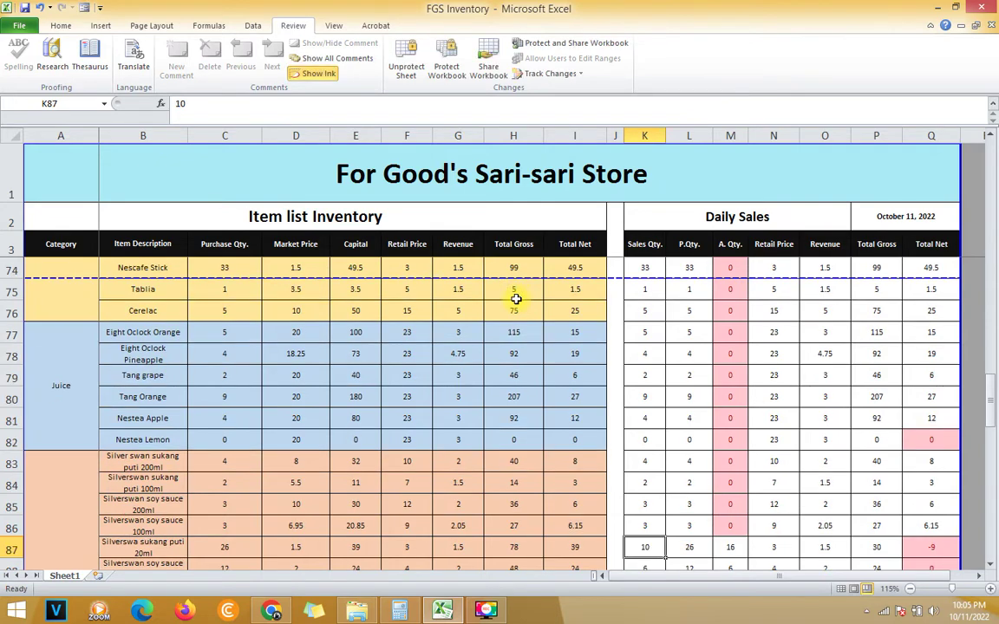
{"action": "type", "text": "26"}
{"action": "key", "text": "Return"}
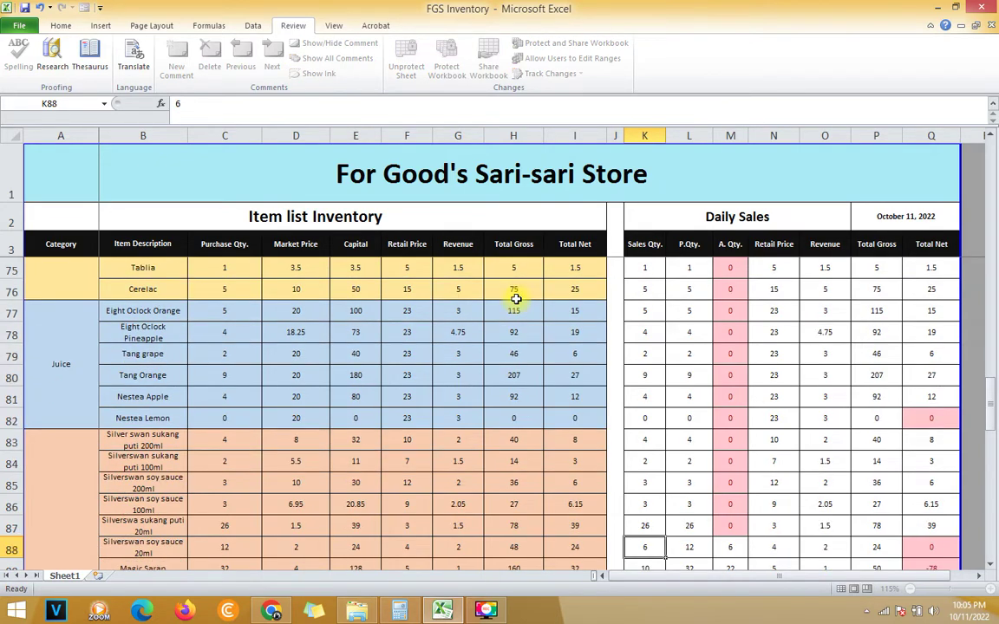
Set the Sales Qty. of Silverswan soy sauce 20ml to 12, Magic Sarap to 32 and Vitsin Ajino-moto to 36
{"action": "type", "text": "12"}
{"action": "key", "text": "Return"}
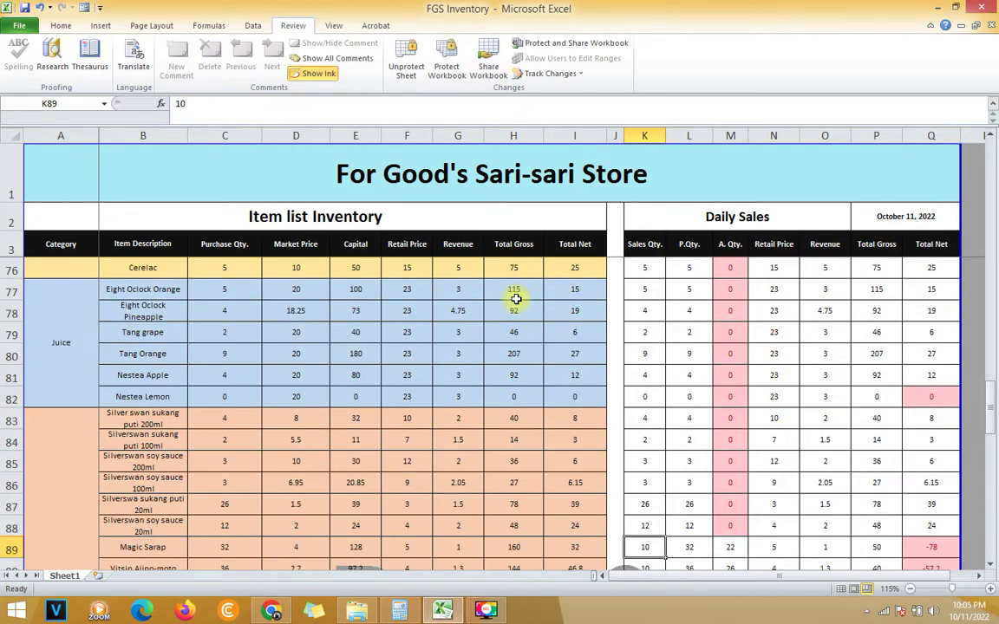
{"action": "type", "text": "32"}
{"action": "key", "text": "Return"}
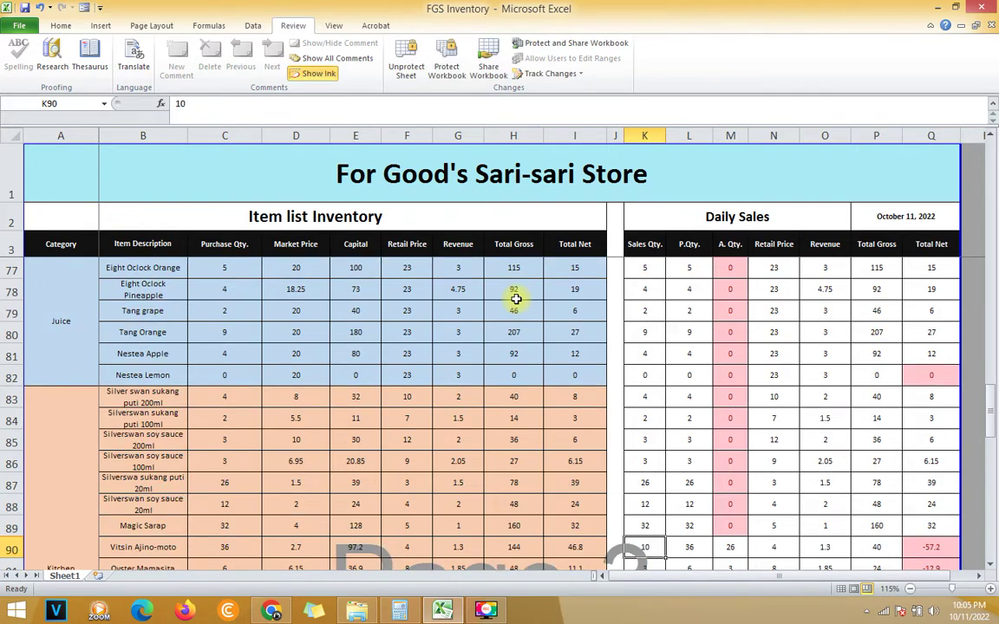
{"action": "type", "text": "36"}
{"action": "key", "text": "Return"}
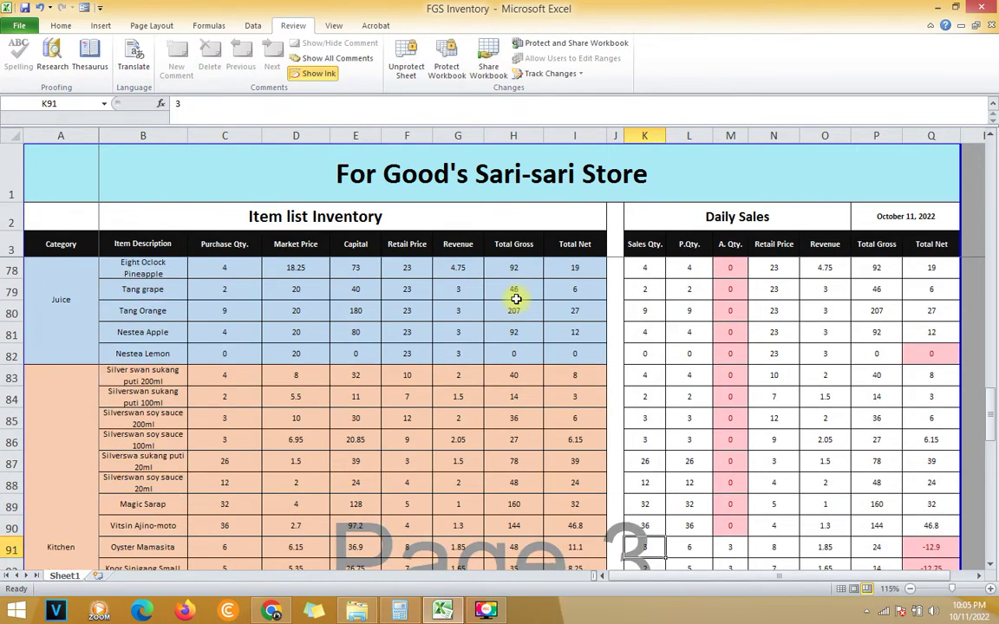
Set the Sales Qty. of Oyster Mamasita to 6, Knor Sinigang Small to 5 and Knor Chicken cube to 12
{"action": "type", "text": "6"}
{"action": "key", "text": "Return"}
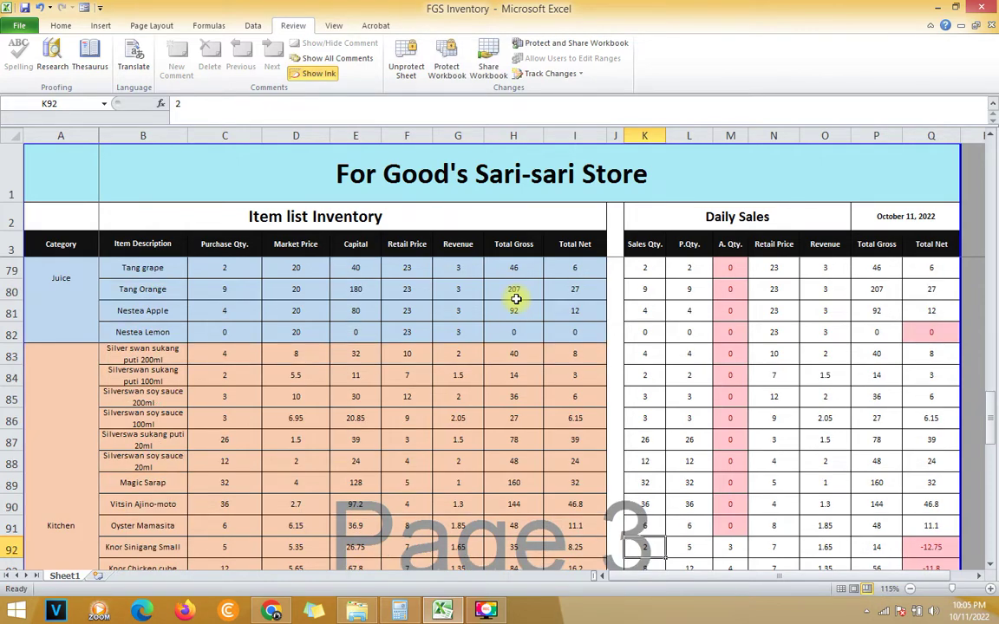
{"action": "type", "text": "5"}
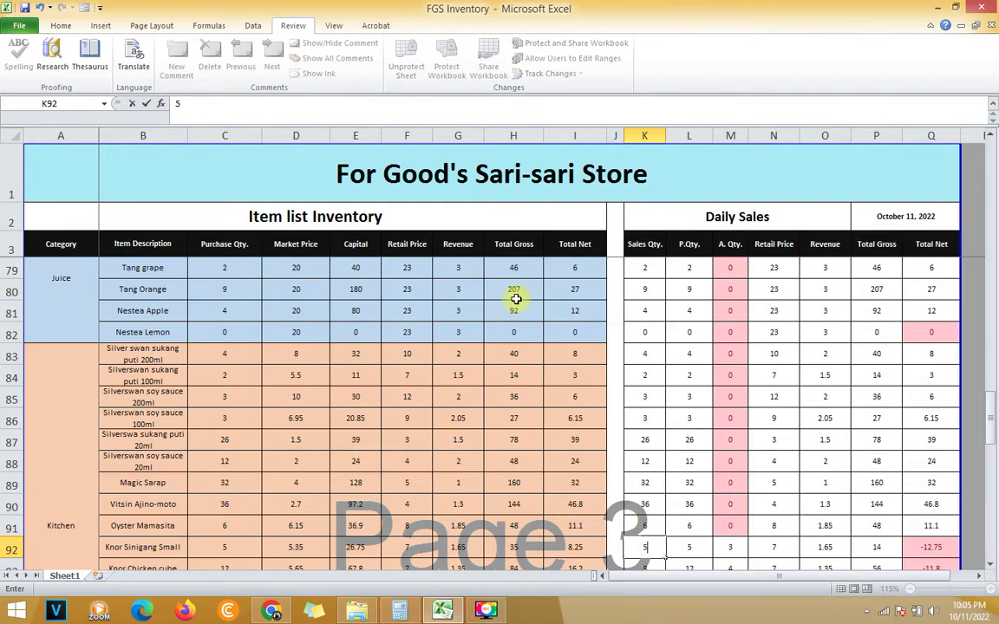
{"action": "key", "text": "Return"}
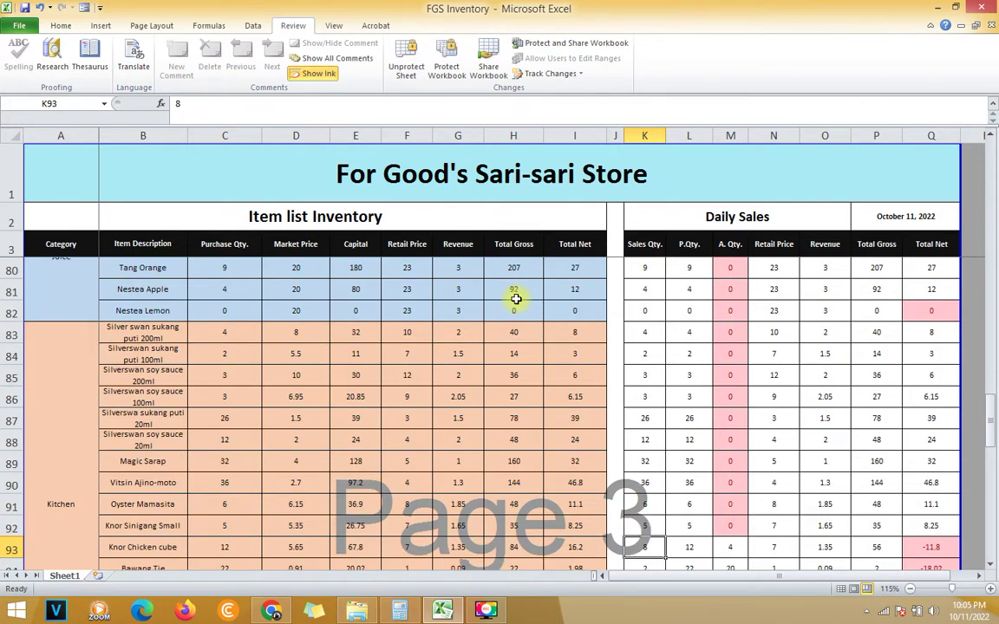
{"action": "type", "text": "12"}
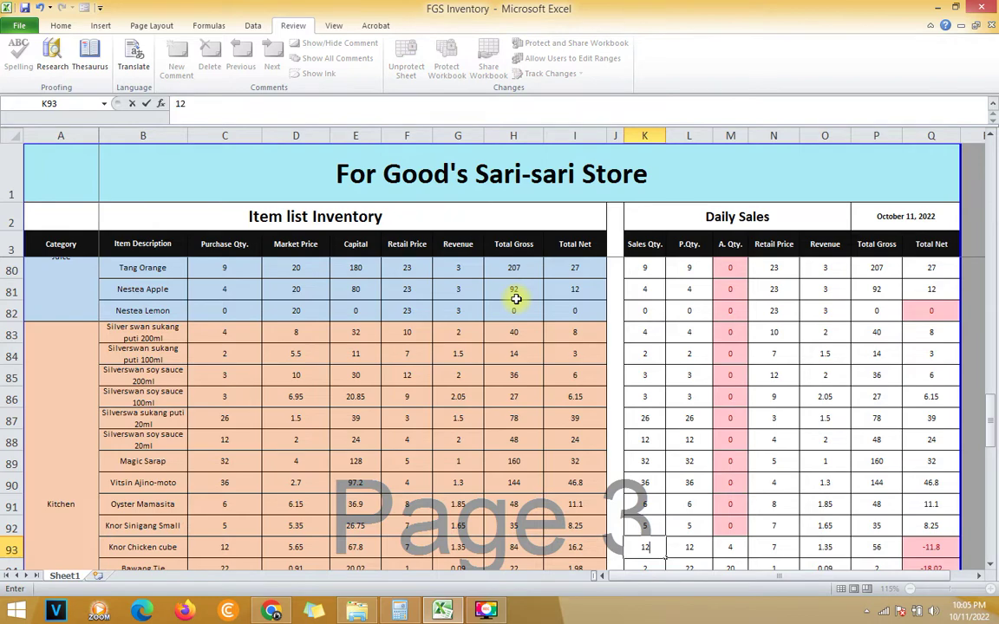
{"action": "key", "text": "Return"}
Set the Sales Qty. of Bawang Tie, Paminta Tie and Pmintang Buo Tie in K94:K96 to 22 each
{"action": "type", "text": "22"}
{"action": "key", "text": "Return"}
{"action": "type", "text": "22"}
{"action": "key", "text": "Return"}
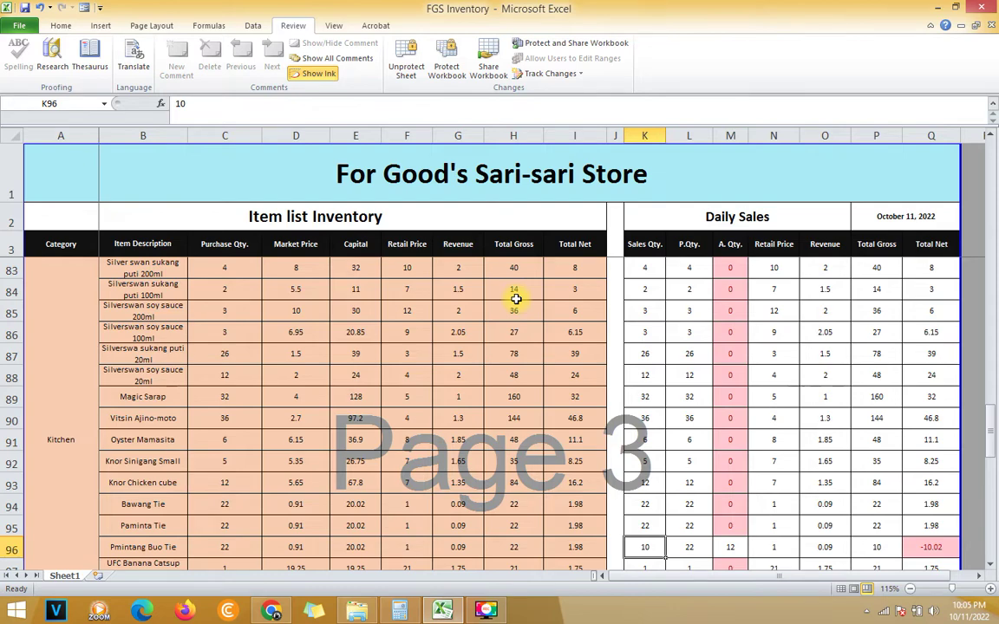
{"action": "type", "text": "1"}
{"action": "type", "text": "22"}
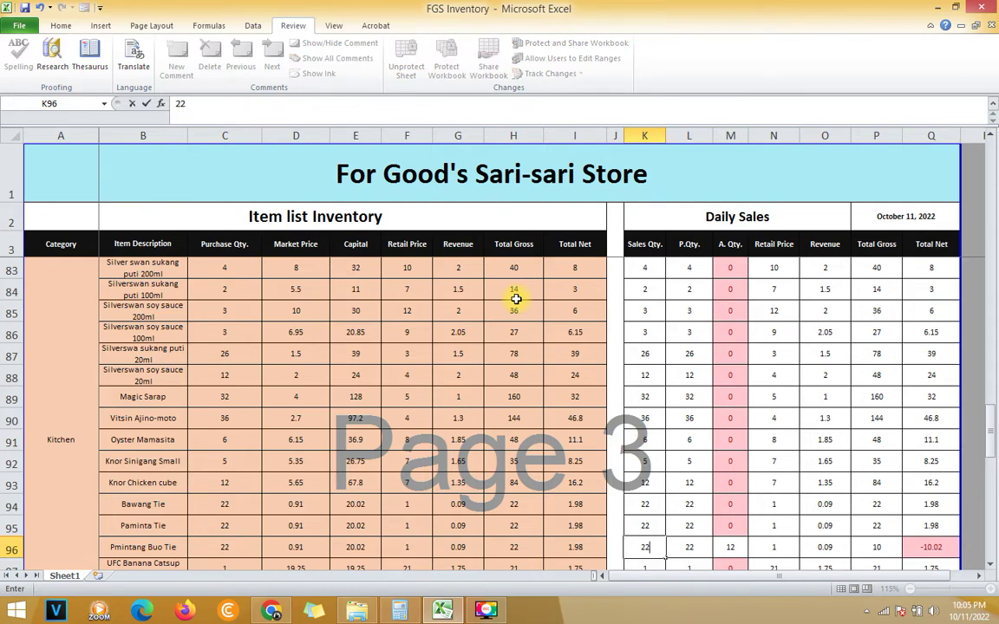
{"action": "key", "text": "Return"}
Set the Sales Qty. of Misua to 4 and Udong to 12 in K98:K99
{"action": "key", "text": "Return"}
{"action": "type", "text": "4"}
{"action": "key", "text": "Return"}
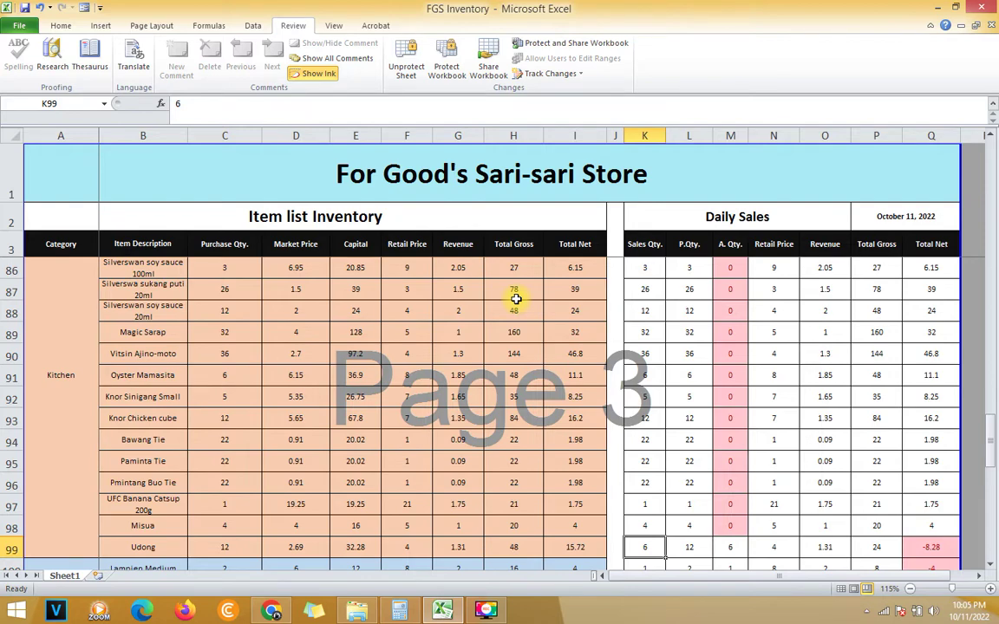
{"action": "type", "text": "12"}
{"action": "key", "text": "Return"}
Set the Sales Qty. of the diaper items Lampien Medium to 2 and EQ Larges to 24
{"action": "key", "text": "Return"}
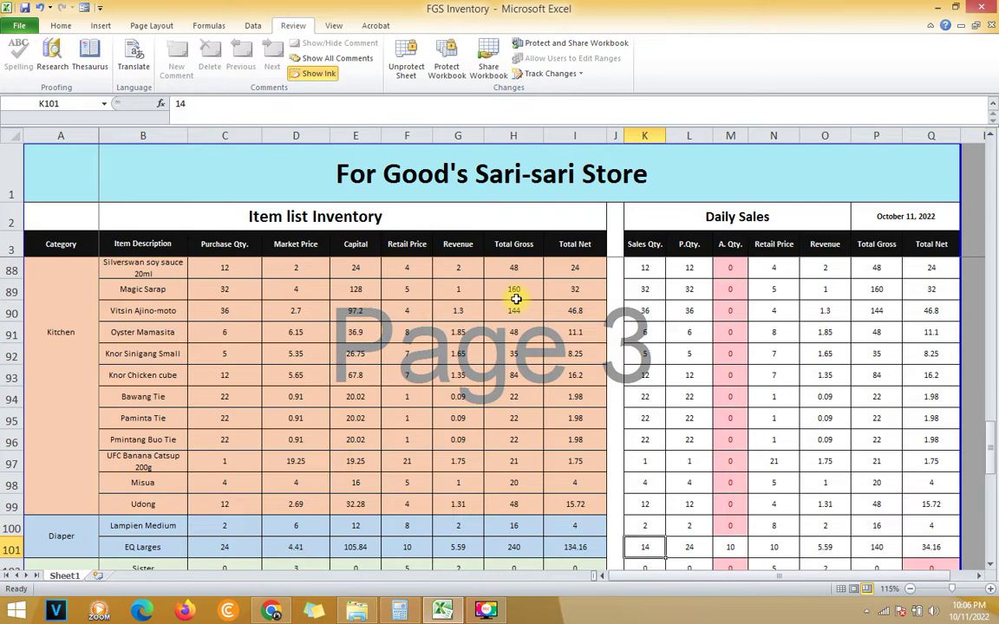
{"action": "type", "text": "24"}
{"action": "key", "text": "Return"}
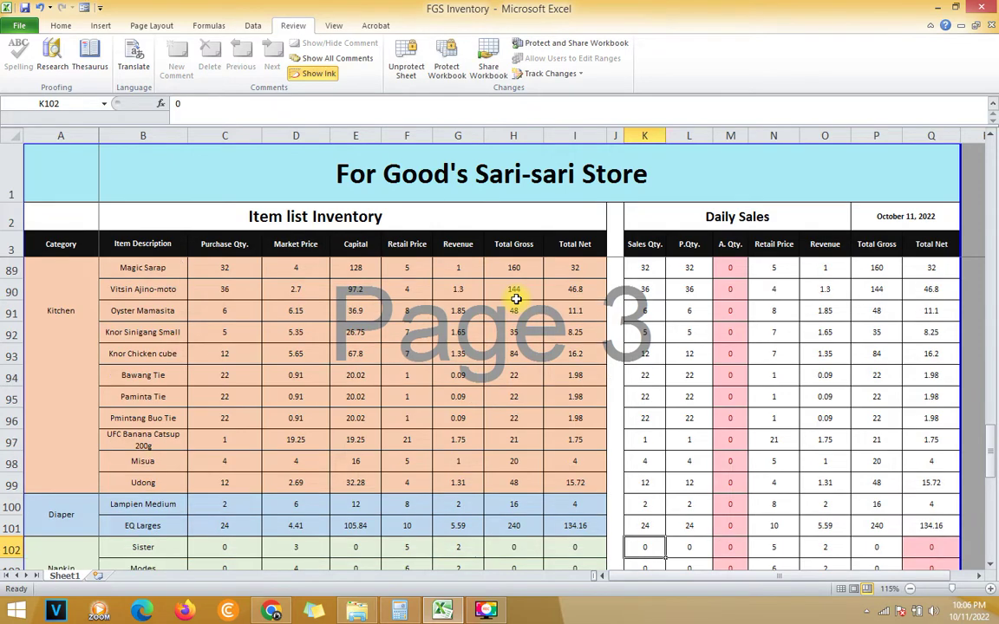
Skip the Napkin and Frozen items and set the Sales Qty. of Rice in K110 to 50
{"action": "key", "text": "Down"}
{"action": "key", "text": "Down"}
{"action": "key", "text": "Down"}
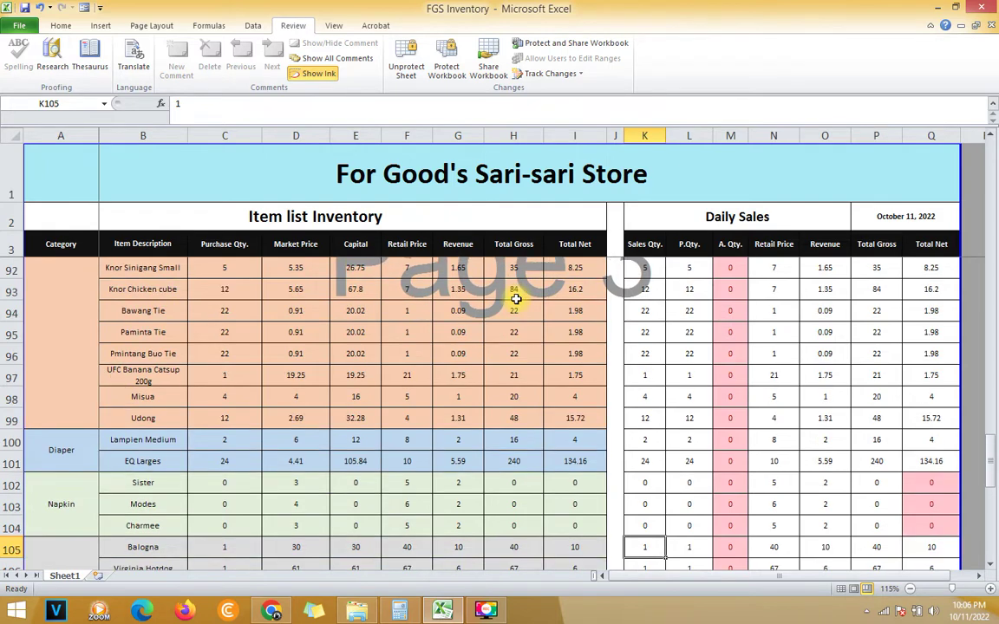
{"action": "key", "text": "Down"}
{"action": "key", "text": "Down"}
{"action": "key", "text": "Down"}
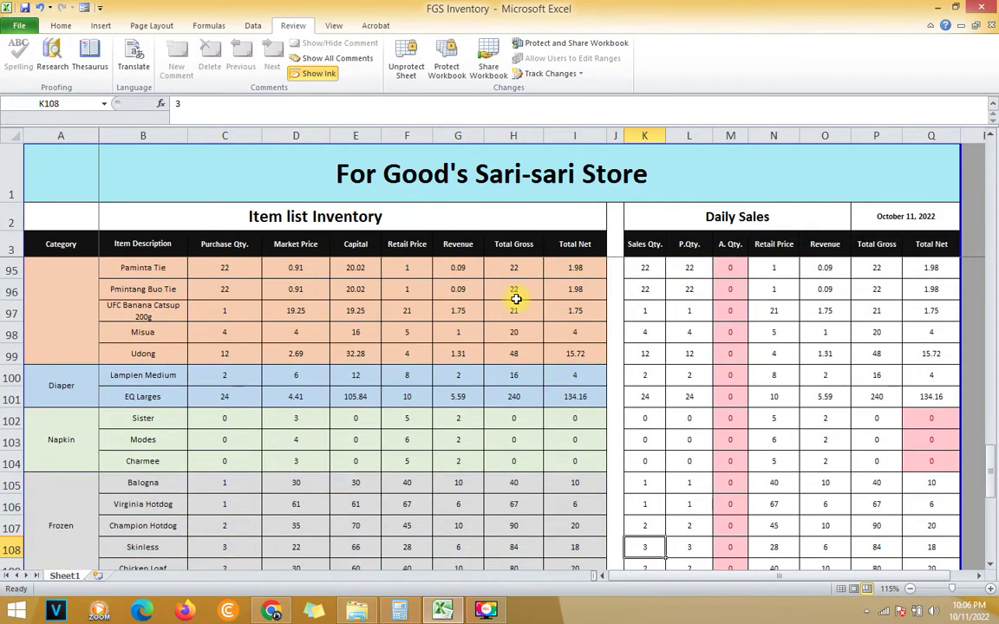
{"action": "key", "text": "Down"}
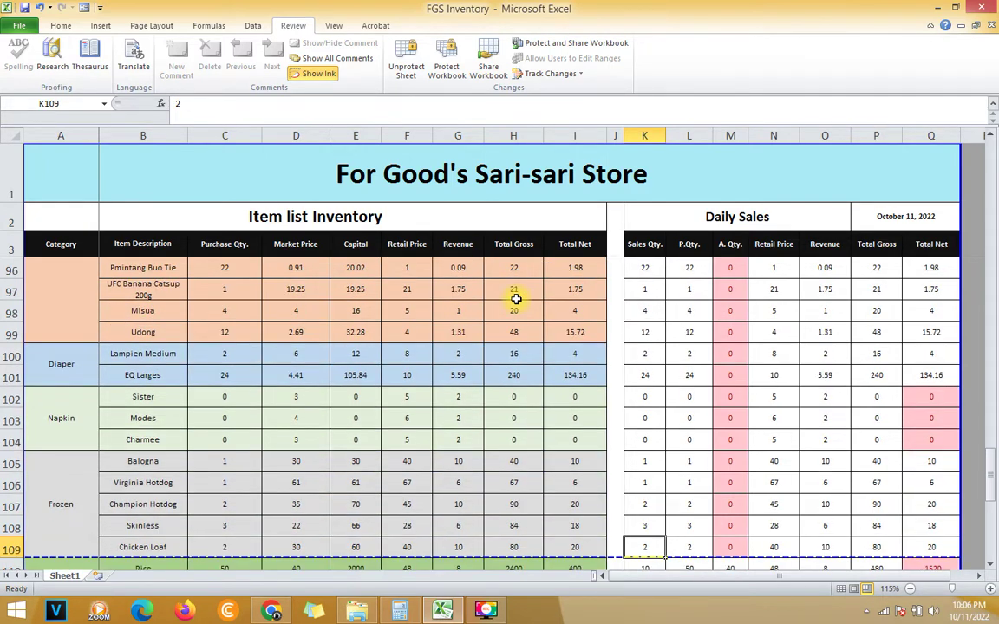
{"action": "key", "text": "Down"}
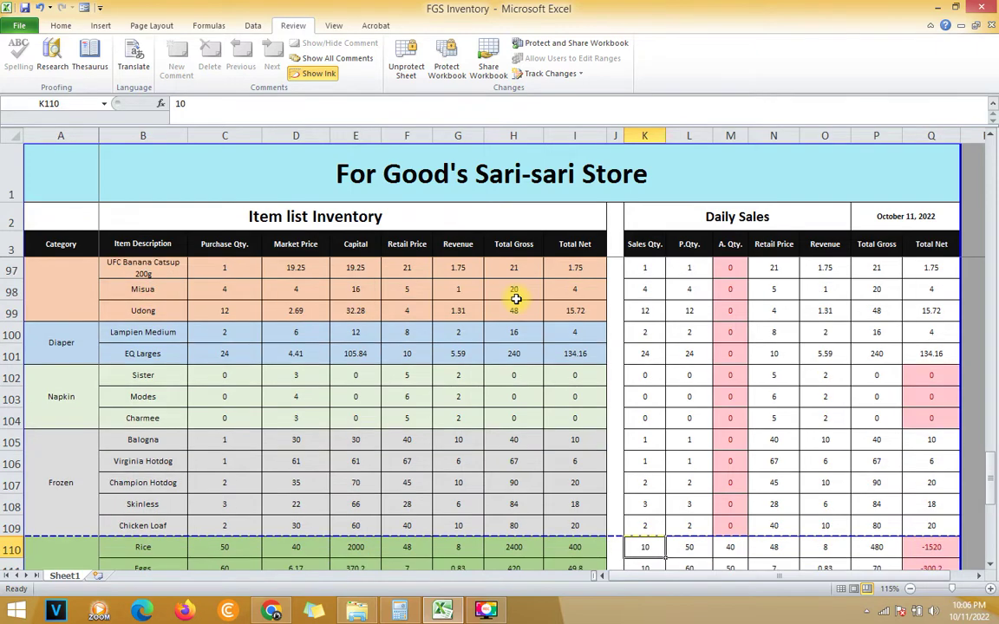
{"action": "type", "text": "5"}
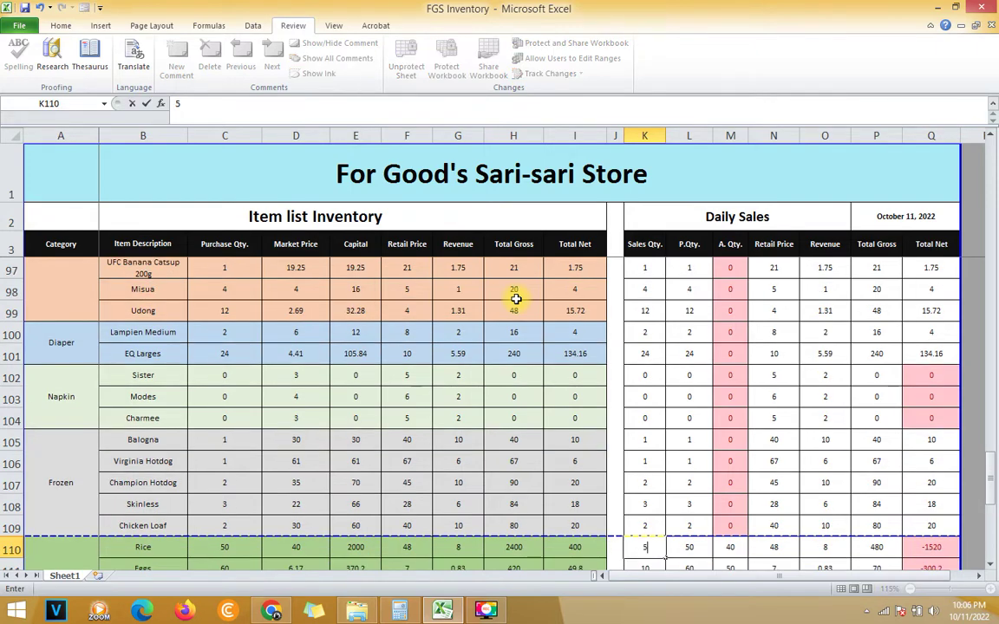
{"action": "key", "text": "Return"}
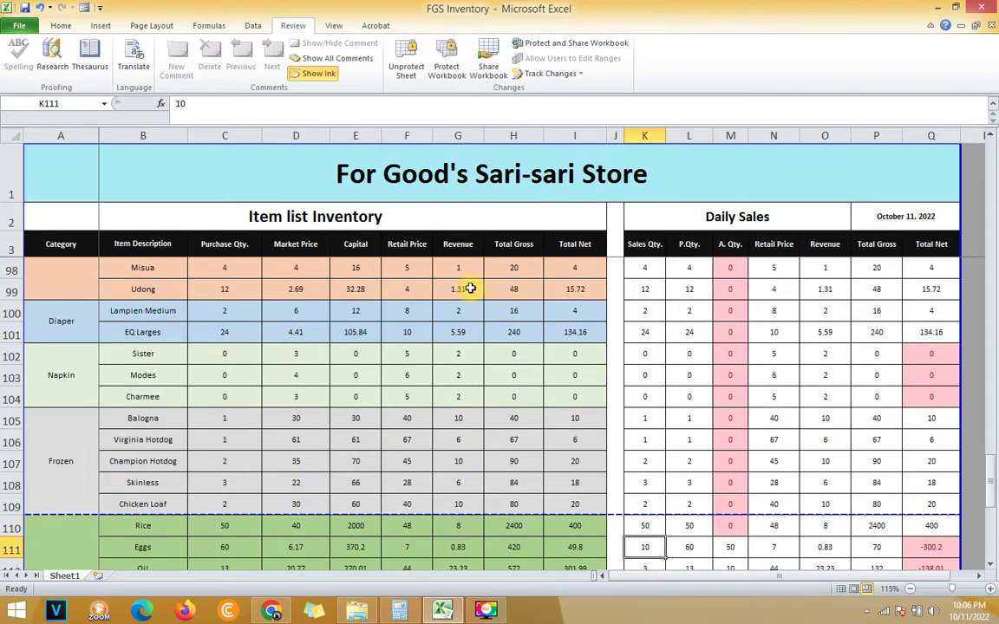
Set the Sales Qty. of Eggs to 60 and Oil to 13 in K111:K112
{"action": "type", "text": "60"}
{"action": "key", "text": "Return"}
{"action": "type", "text": "13"}
{"action": "key", "text": "Return"}
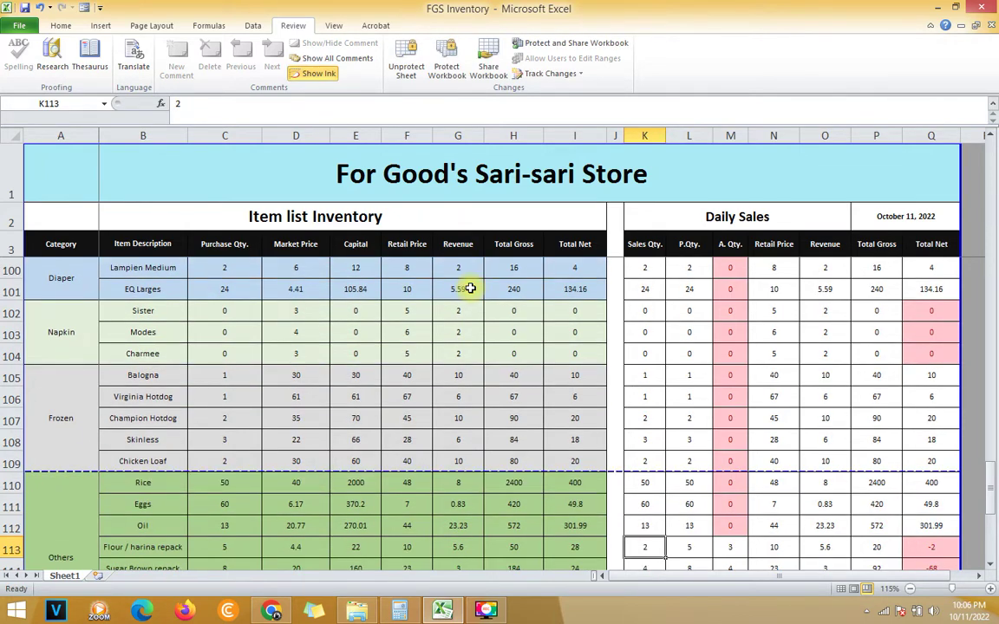
Set the Sales Qty. of Flour / harina repack to 5 and Sugar Brown repack to 8
{"action": "type", "text": "5"}
{"action": "key", "text": "Return"}
{"action": "type", "text": "8"}
{"action": "key", "text": "Return"}
Set the Sales Qty. of Baoma to 10, Commando Phosporo to 9 and Butane to 4
{"action": "type", "text": "10"}
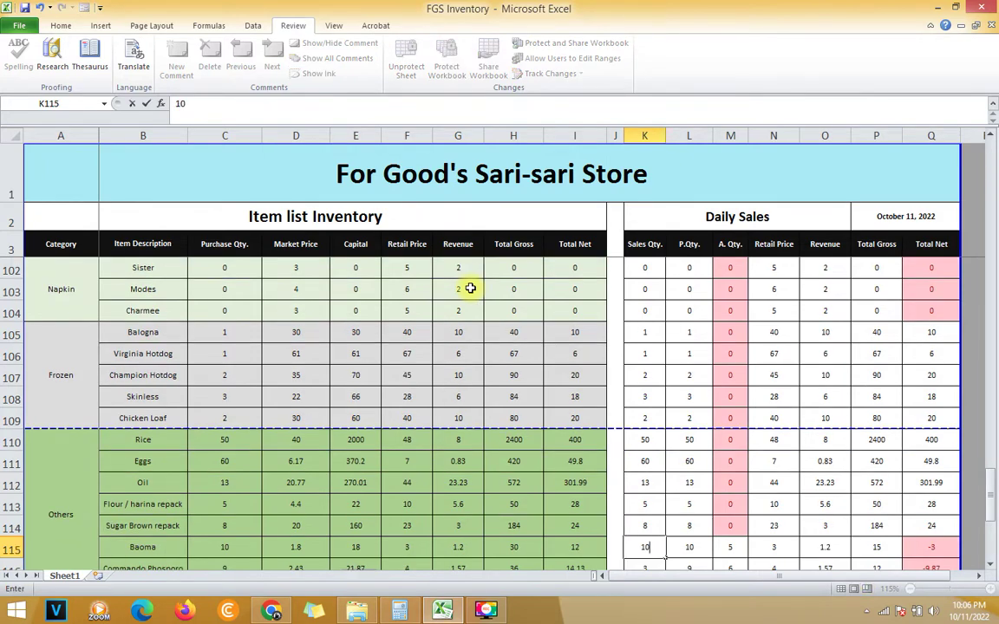
{"action": "key", "text": "Return"}
{"action": "type", "text": "9"}
{"action": "key", "text": "Return"}
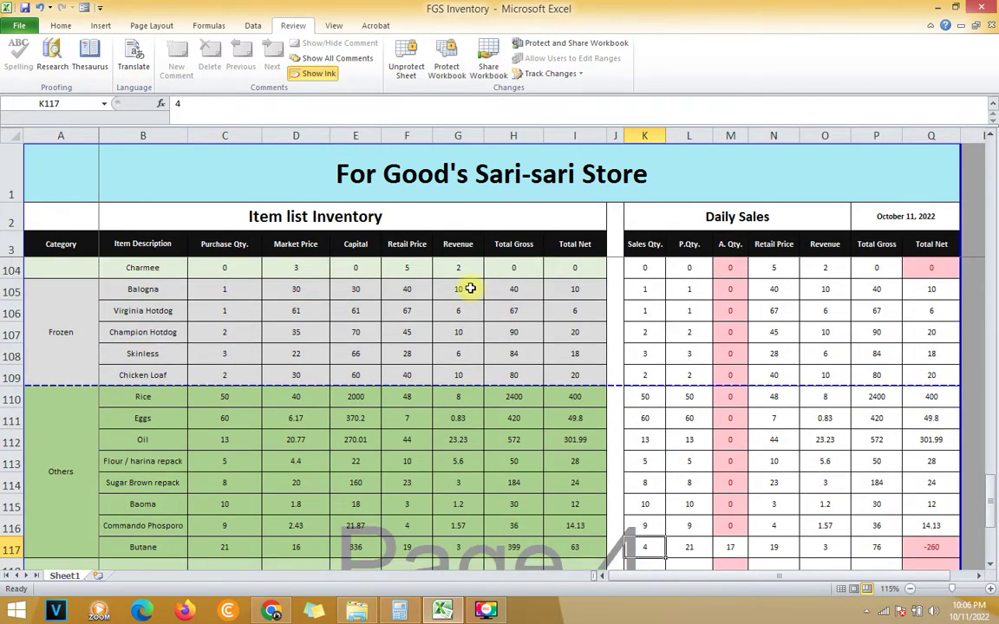
{"action": "type", "text": "2"}
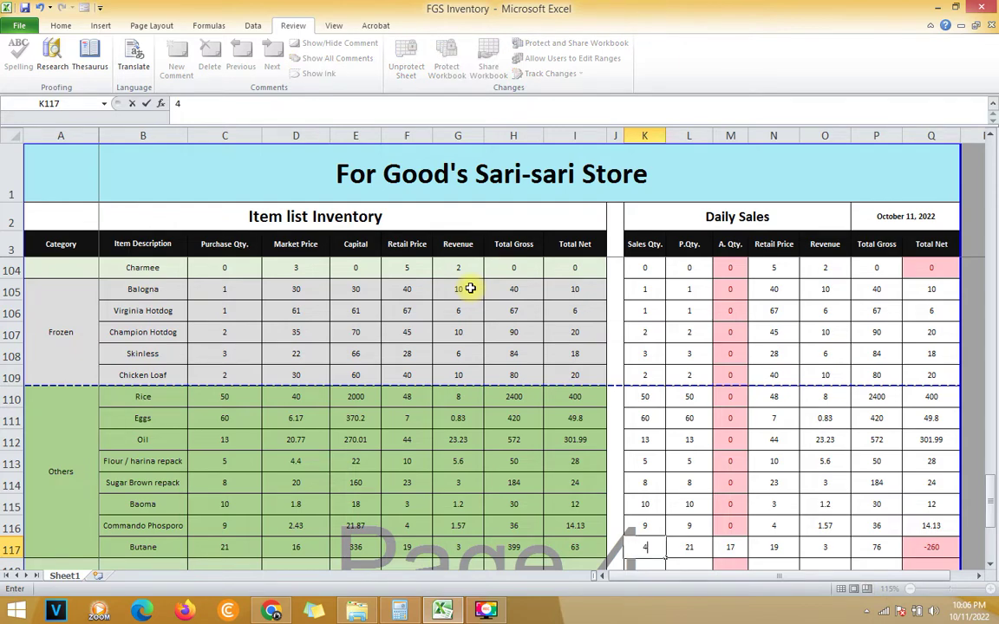
{"action": "key", "text": "Return"}
Examine Butane's Total Net in Q117 and the Total Gross, Total Revenue and Capital Return cells of the summary below the Grand Total
{"action": "scroll", "coordinate": [993, 410], "scroll_direction": "down", "scroll_amount": 3}
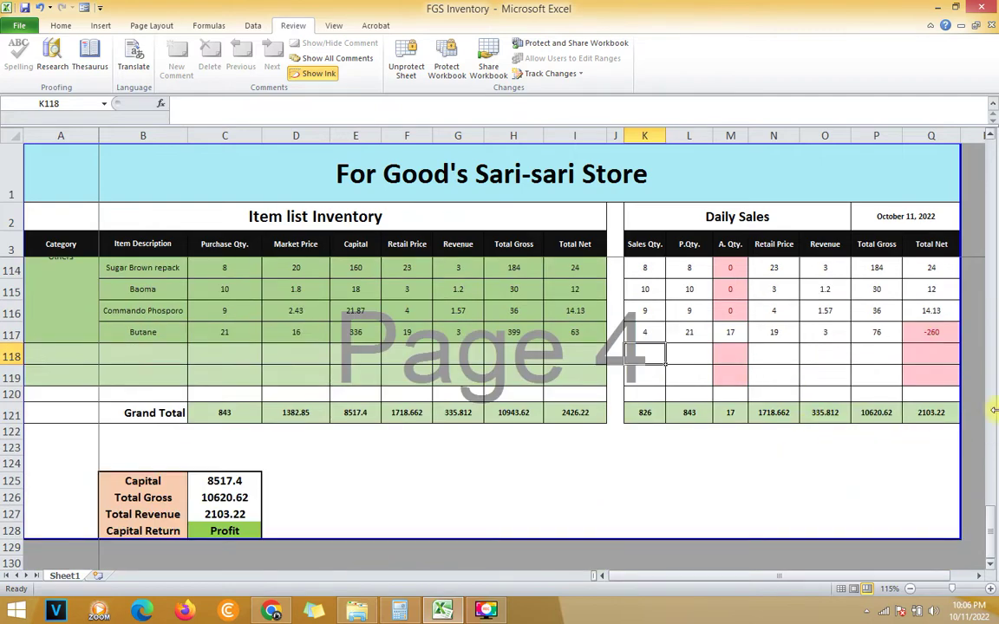
{"action": "left_click", "coordinate": [935, 331]}
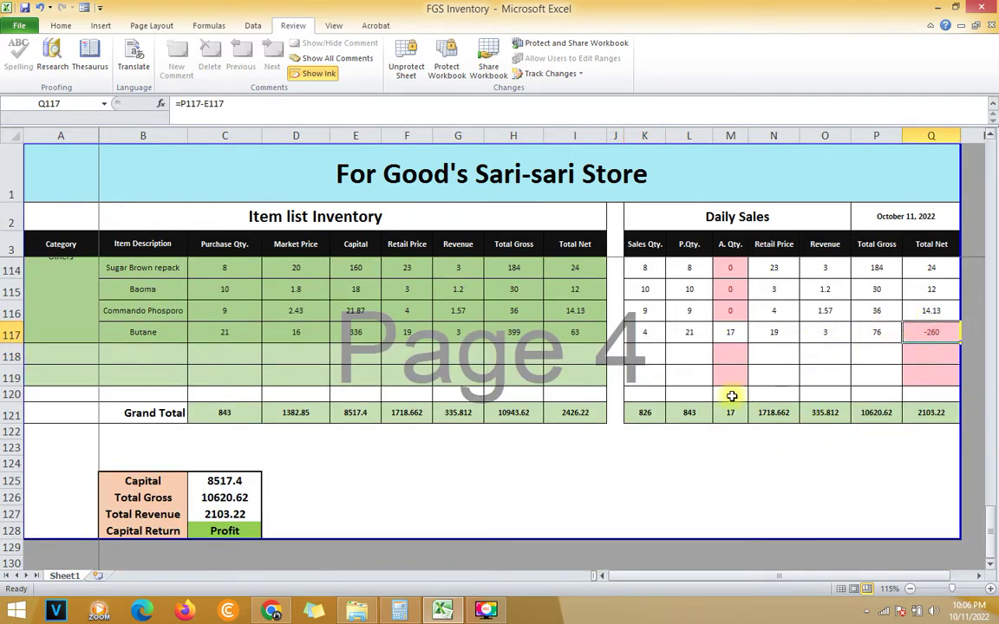
{"action": "scroll", "coordinate": [659, 247], "scroll_direction": "down", "scroll_amount": 1}
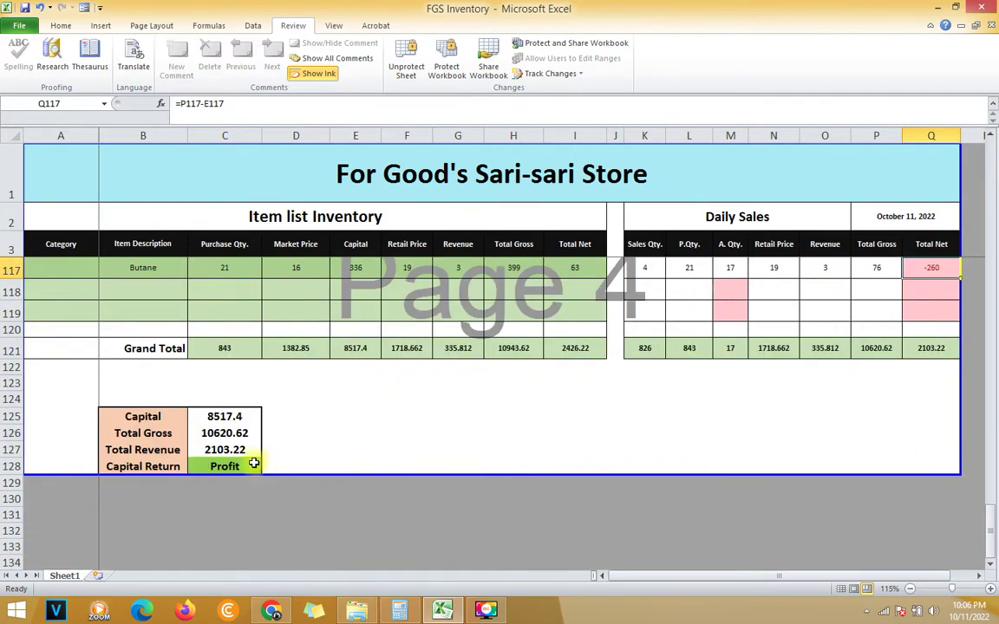
{"action": "left_click", "coordinate": [253, 465]}
{"action": "scroll", "coordinate": [356, 457], "scroll_direction": "down", "scroll_amount": 2}
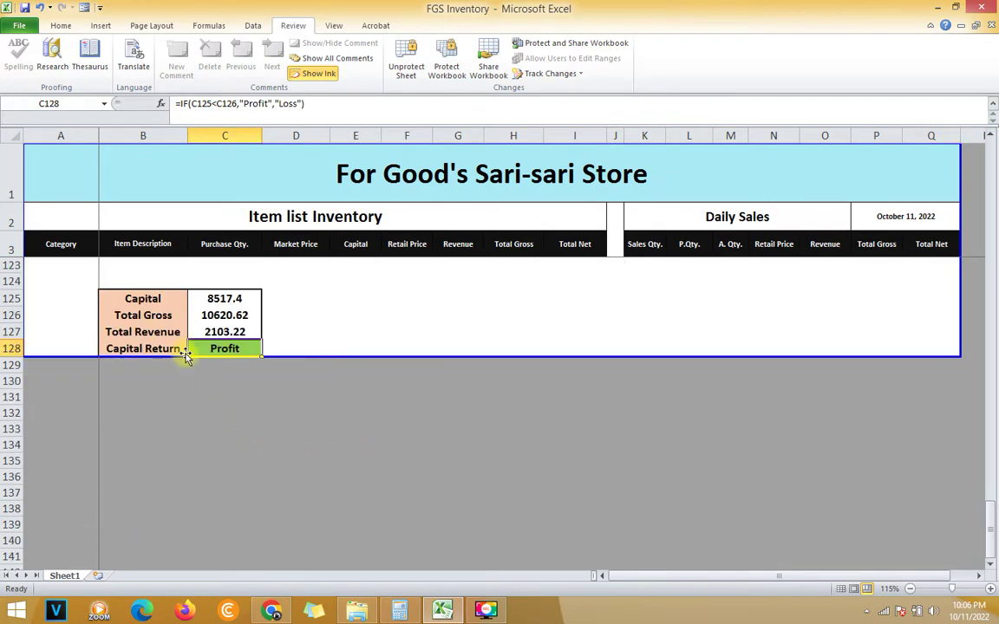
{"action": "scroll", "coordinate": [179, 339], "scroll_direction": "up", "scroll_amount": 1}
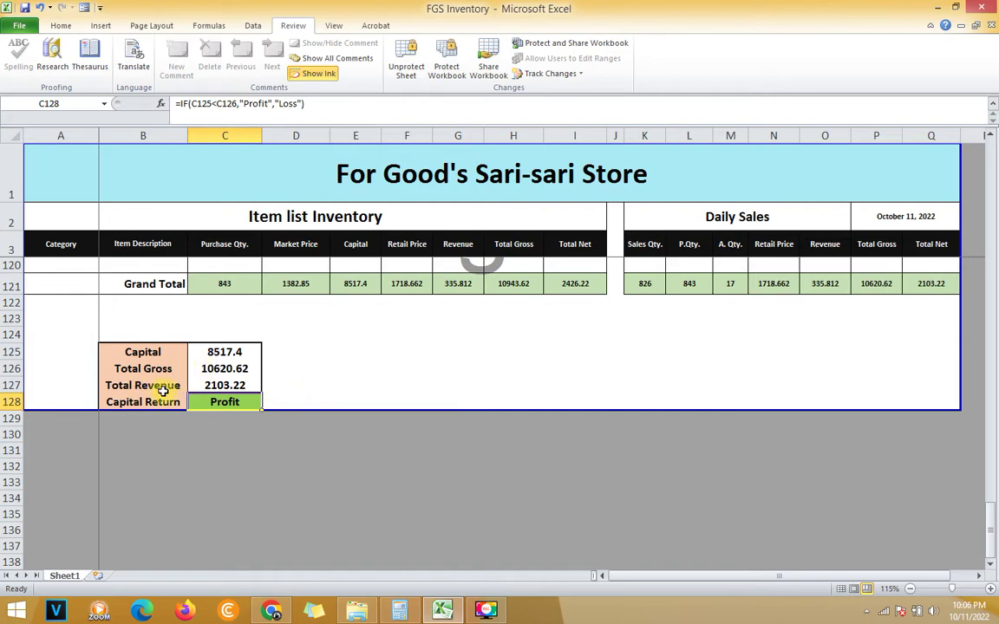
{"action": "left_click", "coordinate": [138, 401]}
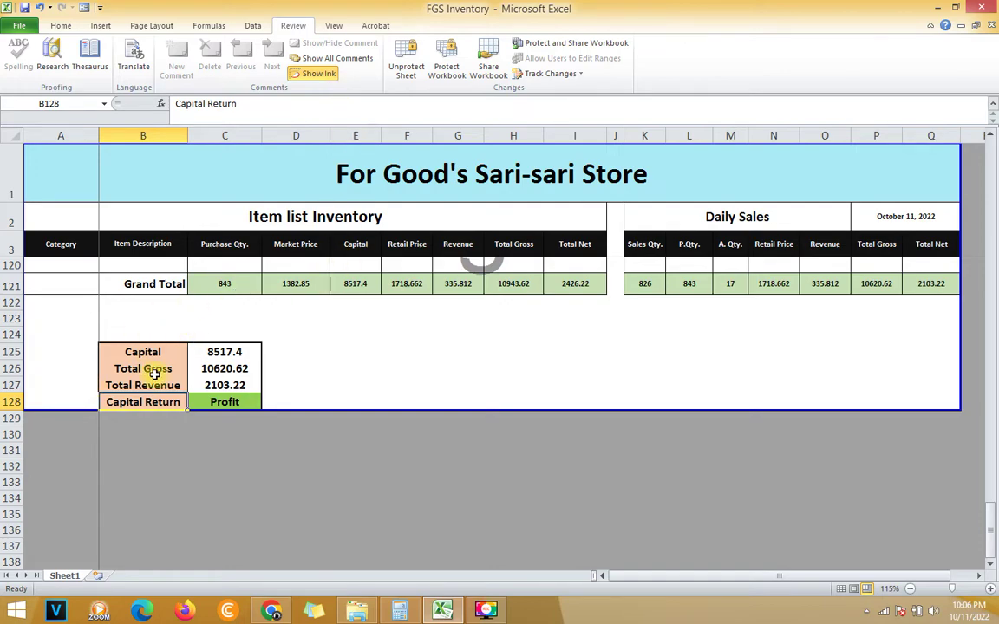
{"action": "left_click", "coordinate": [213, 383]}
{"action": "left_click_drag", "start_coordinate": [285, 382], "coordinate": [169, 385]}
{"action": "left_click", "coordinate": [227, 384]}
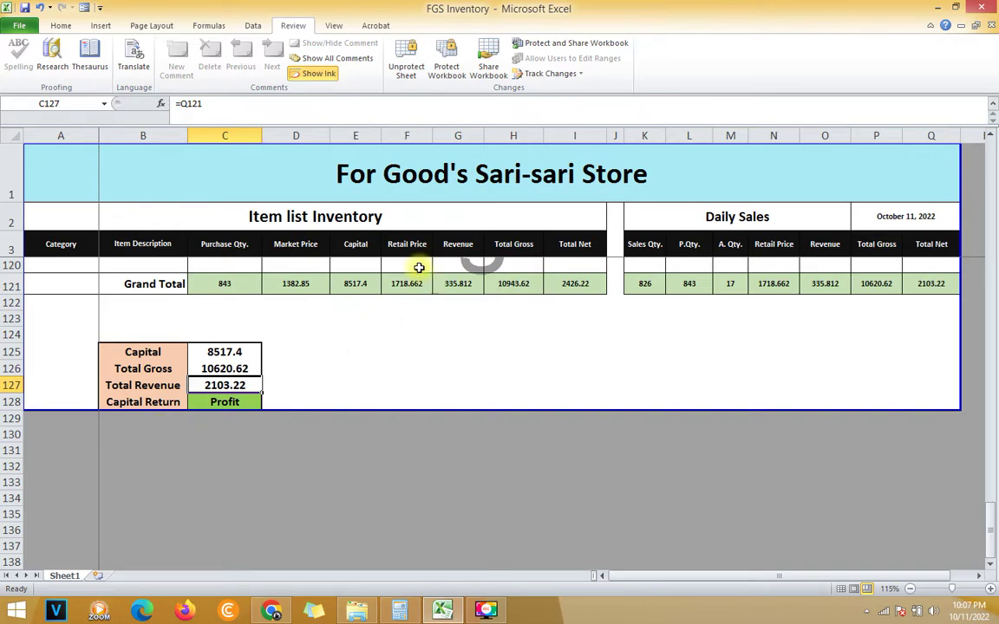
{"action": "left_click", "coordinate": [219, 368]}
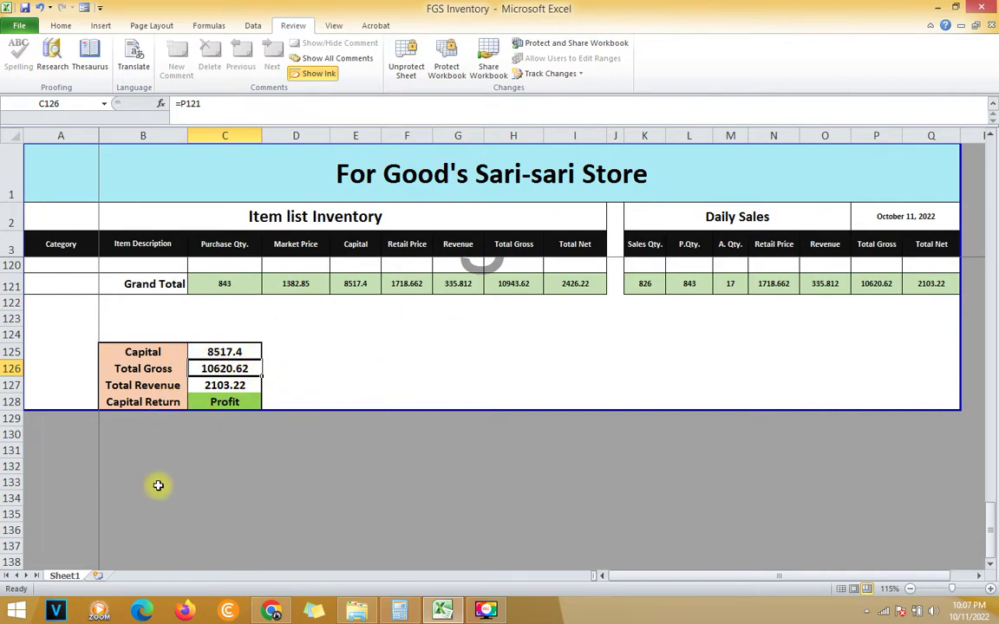
Review the Frozen and Others sales rows together with the Grand Total row and the profit summary
{"action": "scroll", "coordinate": [413, 370], "scroll_direction": "up", "scroll_amount": 3}
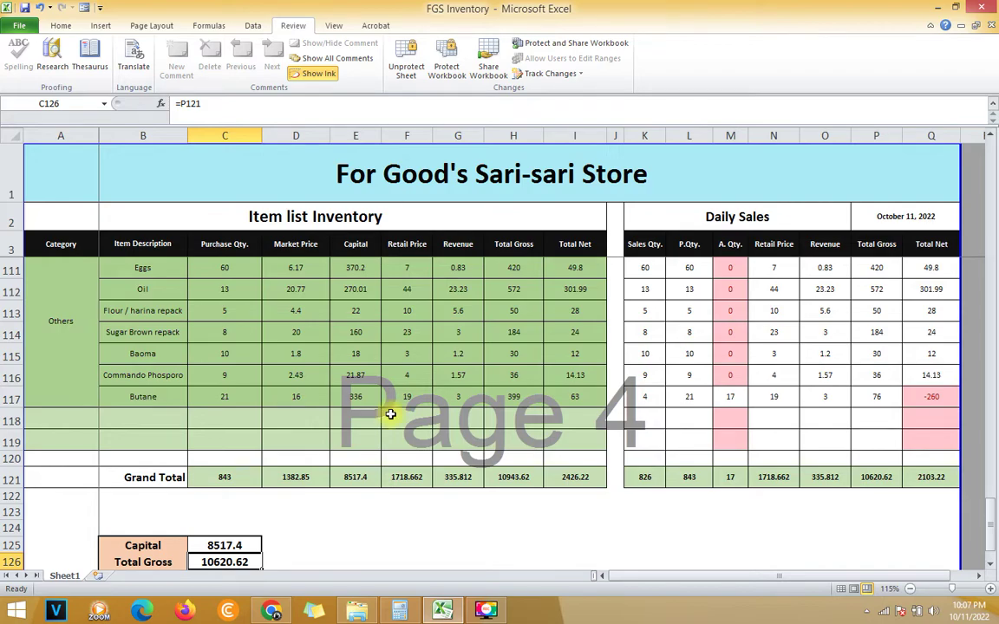
{"action": "scroll", "coordinate": [729, 270], "scroll_direction": "up", "scroll_amount": 3}
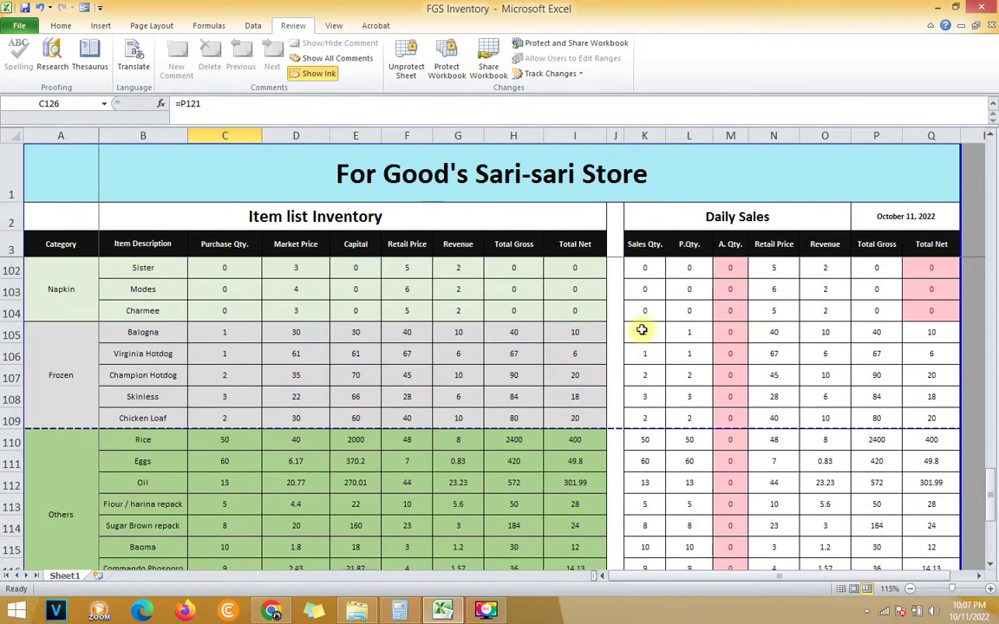
{"action": "scroll", "coordinate": [688, 335], "scroll_direction": "down", "scroll_amount": 6}
{"action": "scroll", "coordinate": [657, 330], "scroll_direction": "up", "scroll_amount": 1}
{"action": "left_click", "coordinate": [125, 346]}
{"action": "scroll", "coordinate": [260, 326], "scroll_direction": "up", "scroll_amount": 2}
{"action": "scroll", "coordinate": [295, 327], "scroll_direction": "up", "scroll_amount": 2}
{"action": "scroll", "coordinate": [390, 328], "scroll_direction": "down", "scroll_amount": 6}
{"action": "scroll", "coordinate": [620, 343], "scroll_direction": "up", "scroll_amount": 4}
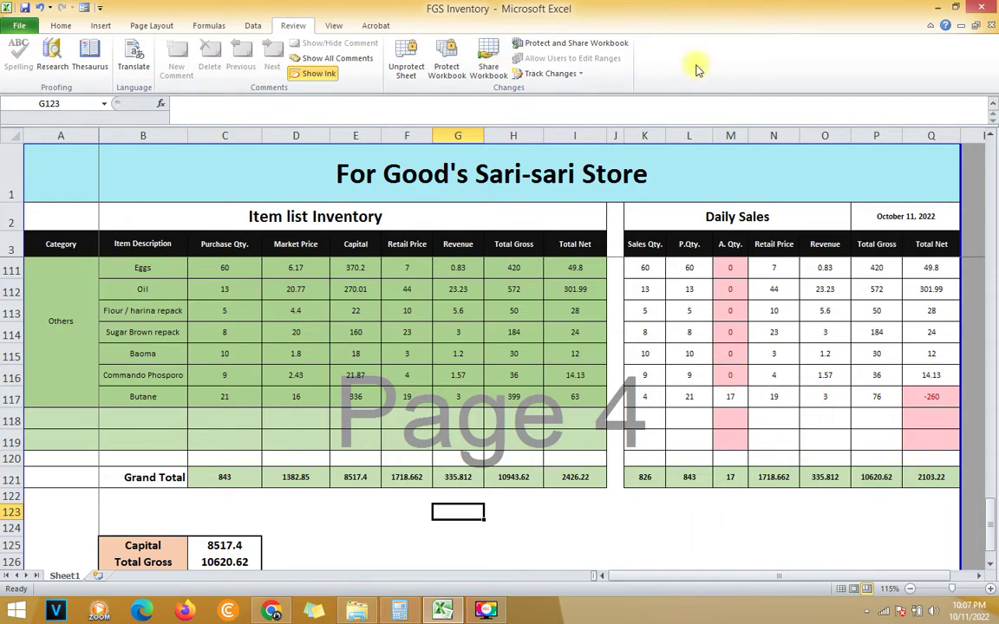
{"action": "scroll", "coordinate": [709, 219], "scroll_direction": "down", "scroll_amount": 5}
{"action": "scroll", "coordinate": [653, 285], "scroll_direction": "up", "scroll_amount": 3}
{"action": "scroll", "coordinate": [650, 416], "scroll_direction": "up", "scroll_amount": 4}
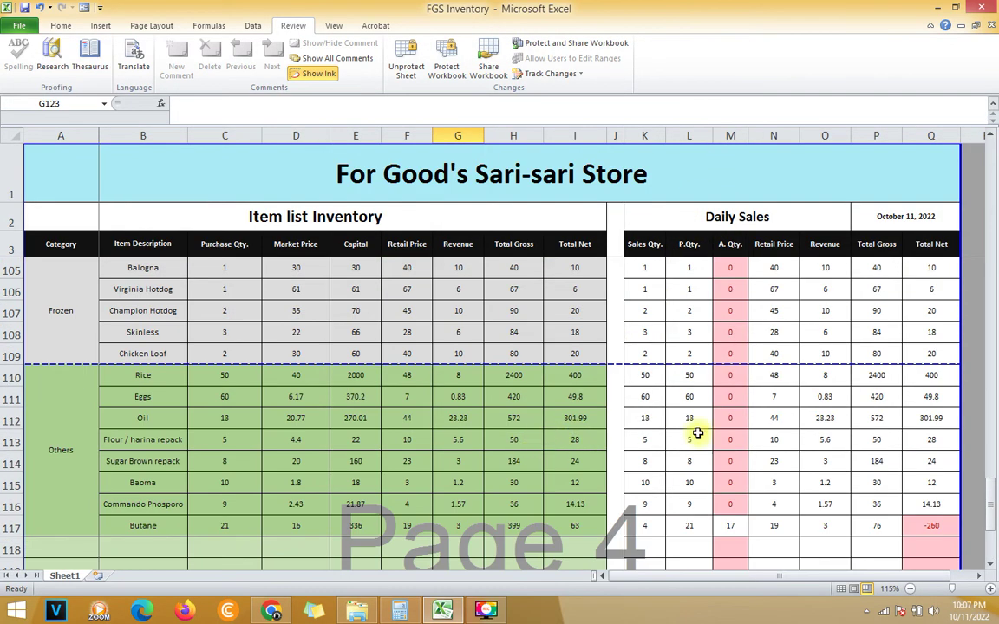
{"action": "scroll", "coordinate": [718, 434], "scroll_direction": "down", "scroll_amount": 4}
{"action": "scroll", "coordinate": [564, 413], "scroll_direction": "up", "scroll_amount": 2}
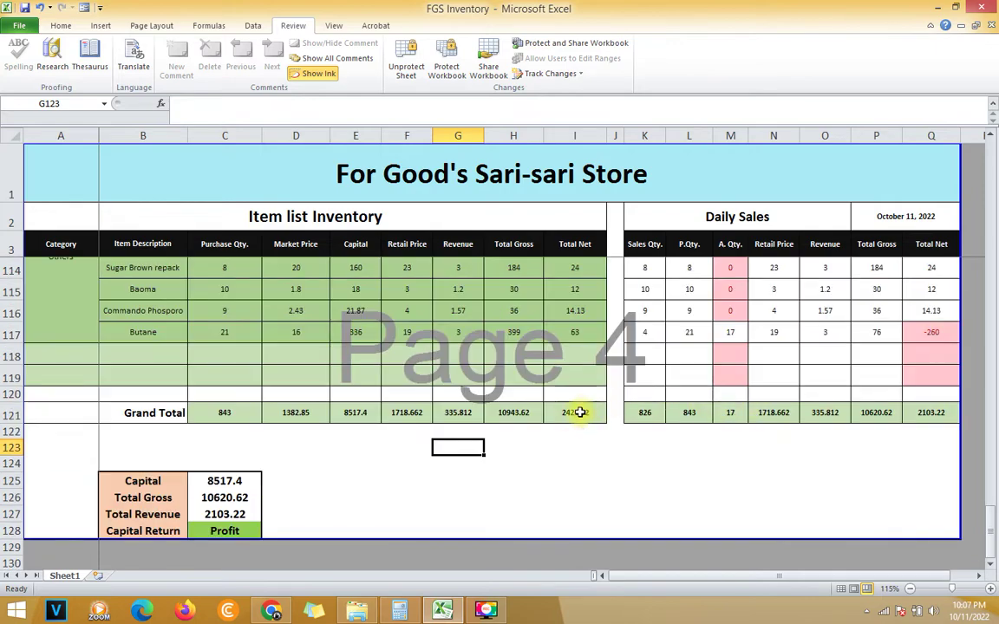
Compare the Grand Total row of the Item list Inventory with that of the Daily Sales, together with the profit summary
{"action": "scroll", "coordinate": [361, 391], "scroll_direction": "down", "scroll_amount": 1}
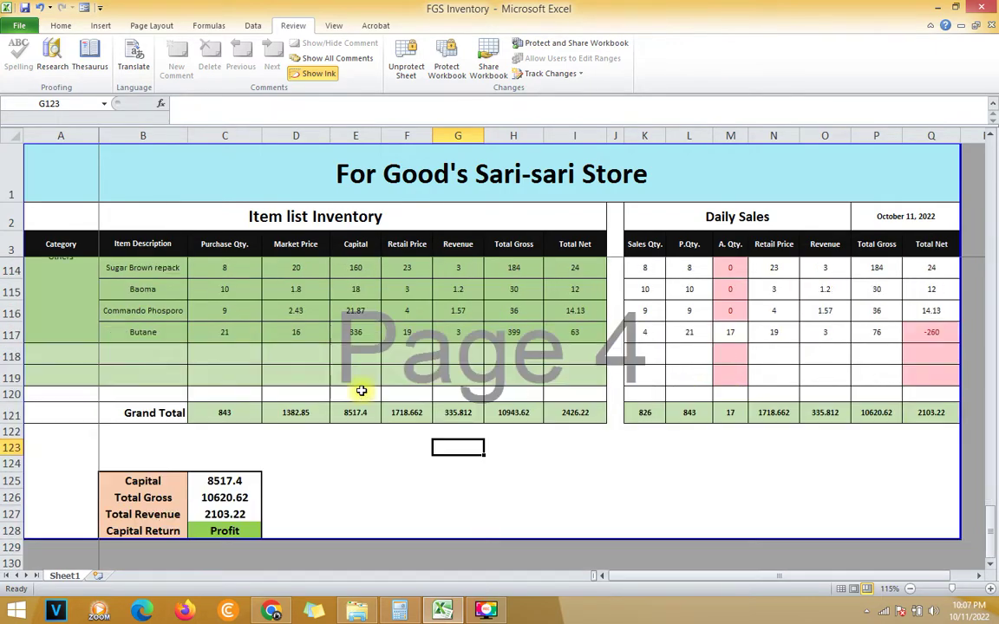
{"action": "scroll", "coordinate": [657, 413], "scroll_direction": "up", "scroll_amount": 3}
{"action": "scroll", "coordinate": [379, 343], "scroll_direction": "down", "scroll_amount": 3}
{"action": "scroll", "coordinate": [385, 346], "scroll_direction": "up", "scroll_amount": 2}
{"action": "scroll", "coordinate": [484, 382], "scroll_direction": "down", "scroll_amount": 4}
{"action": "scroll", "coordinate": [495, 350], "scroll_direction": "up", "scroll_amount": 7}
{"action": "scroll", "coordinate": [659, 342], "scroll_direction": "up", "scroll_amount": 8}
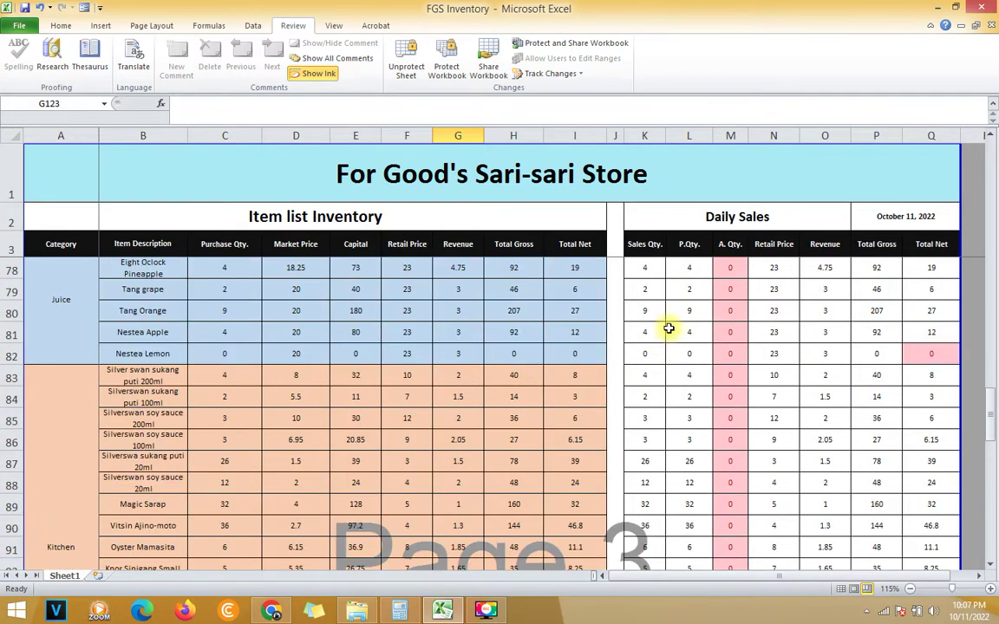
Review the Daily Sales columns across the Juice, Milk / coffee, Laundry and Can Goods rows
{"action": "left_click", "coordinate": [727, 213]}
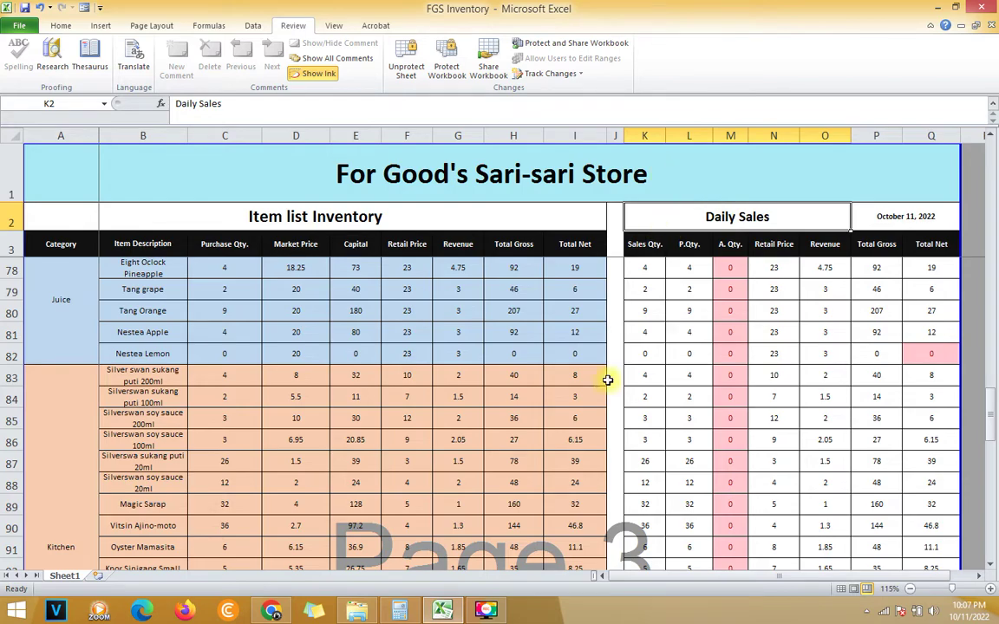
{"action": "scroll", "coordinate": [720, 272], "scroll_direction": "up", "scroll_amount": 5}
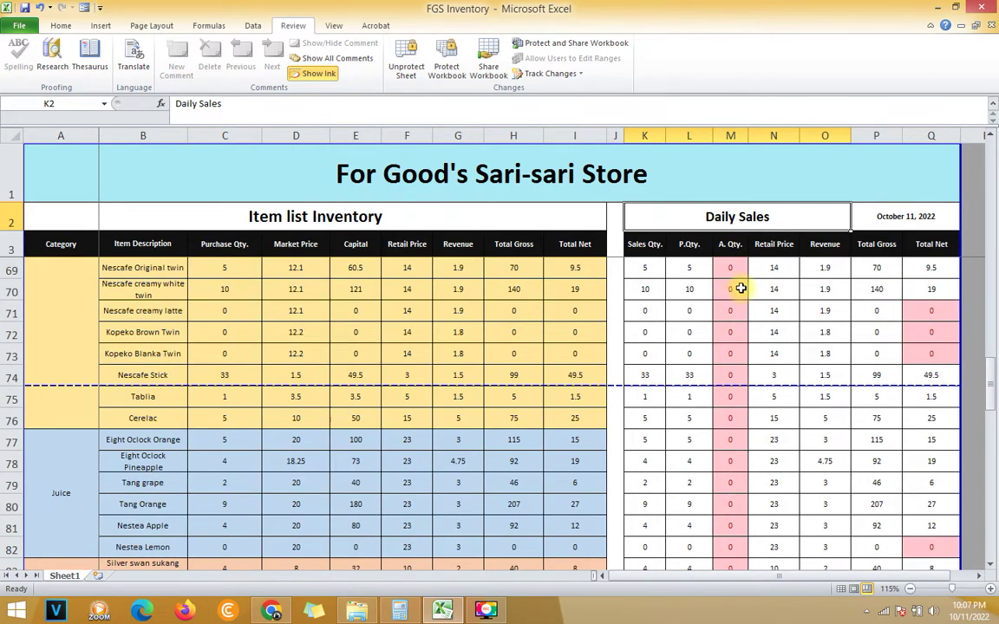
{"action": "scroll", "coordinate": [716, 212], "scroll_direction": "up", "scroll_amount": 5}
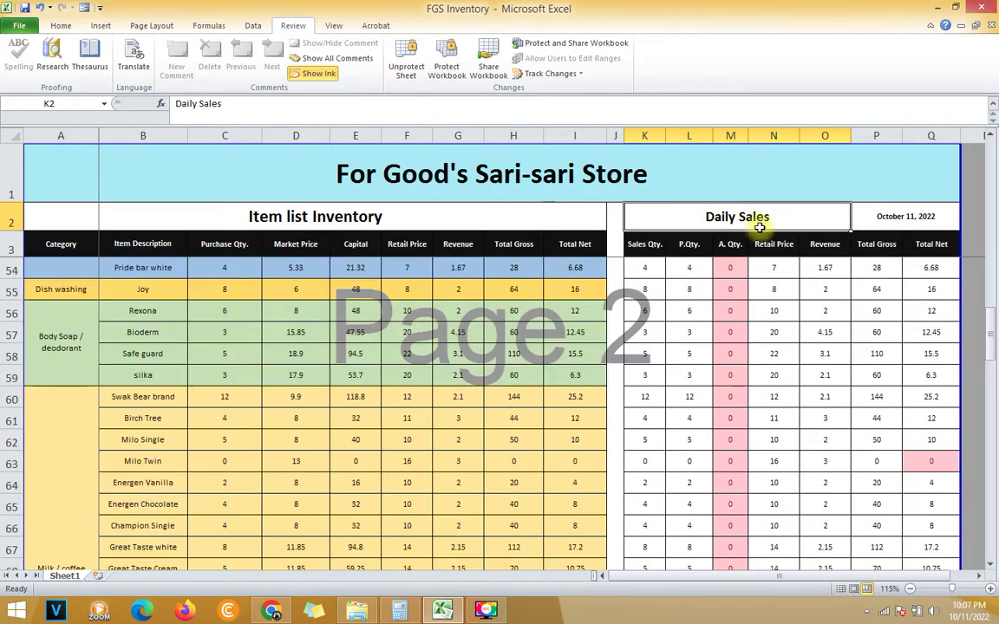
{"action": "scroll", "coordinate": [730, 283], "scroll_direction": "down", "scroll_amount": 8}
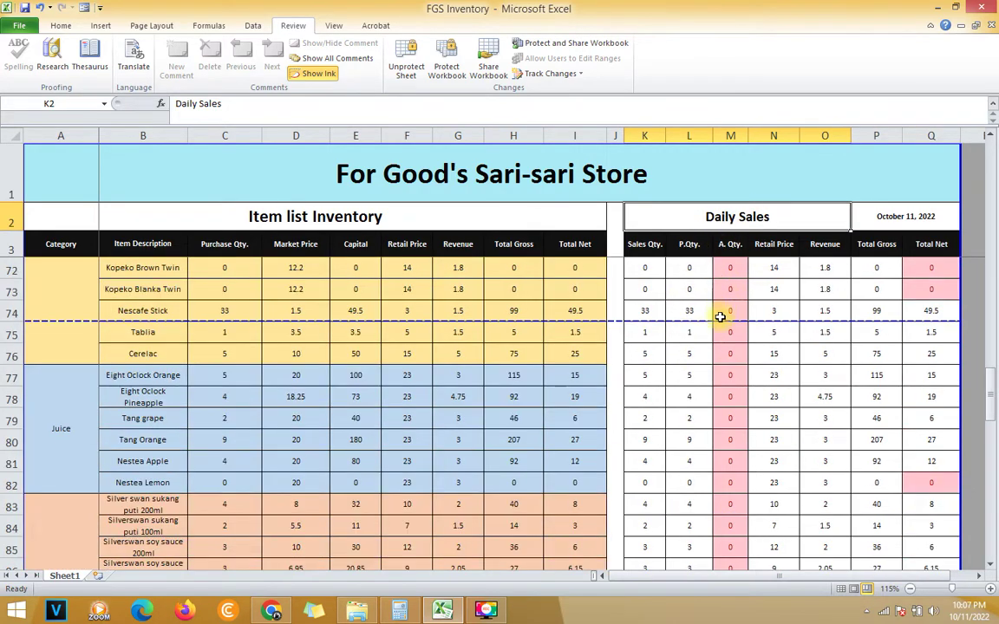
{"action": "scroll", "coordinate": [720, 314], "scroll_direction": "up", "scroll_amount": 3}
{"action": "scroll", "coordinate": [704, 309], "scroll_direction": "down", "scroll_amount": 3}
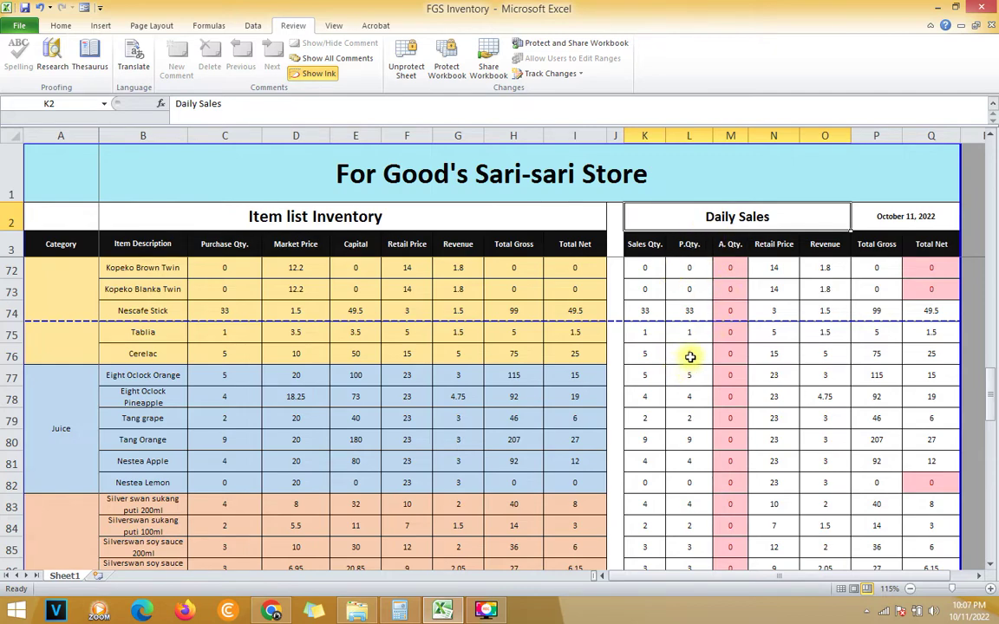
{"action": "scroll", "coordinate": [628, 319], "scroll_direction": "up", "scroll_amount": 2}
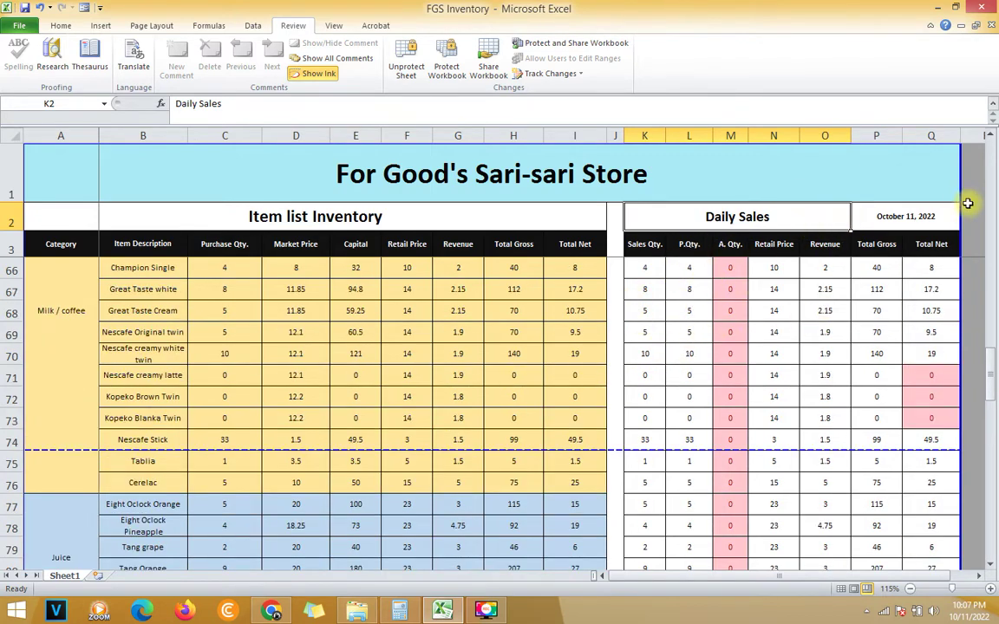
{"action": "scroll", "coordinate": [786, 222], "scroll_direction": "up", "scroll_amount": 3}
{"action": "scroll", "coordinate": [786, 222], "scroll_direction": "up", "scroll_amount": 6}
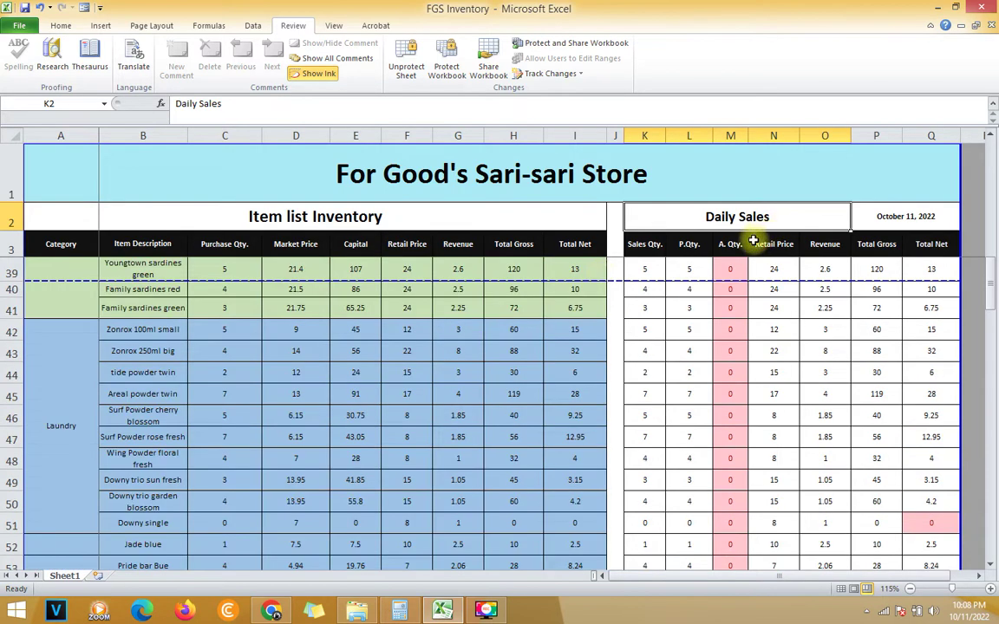
{"action": "scroll", "coordinate": [767, 234], "scroll_direction": "up", "scroll_amount": 6}
{"action": "scroll", "coordinate": [742, 262], "scroll_direction": "up", "scroll_amount": 6}
{"action": "scroll", "coordinate": [694, 277], "scroll_direction": "down", "scroll_amount": 9}
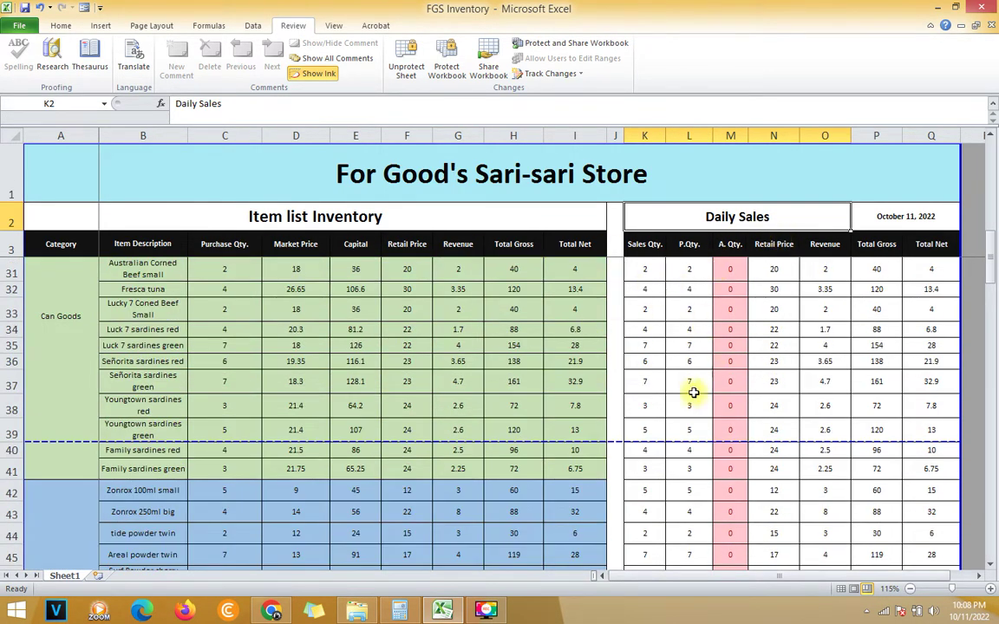
Examine the Sales Qty., Purchase Qty. and A. Qty. formula cells of Señorita sardines green in row 37
{"action": "left_click", "coordinate": [689, 333]}
{"action": "scroll", "coordinate": [676, 300], "scroll_direction": "down", "scroll_amount": 1}
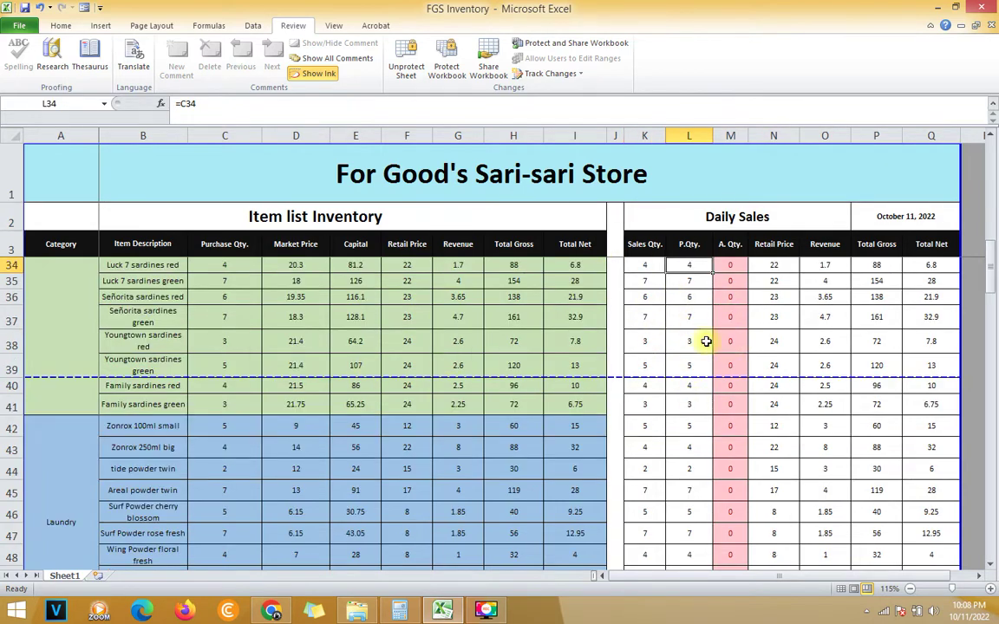
{"action": "left_click", "coordinate": [651, 322]}
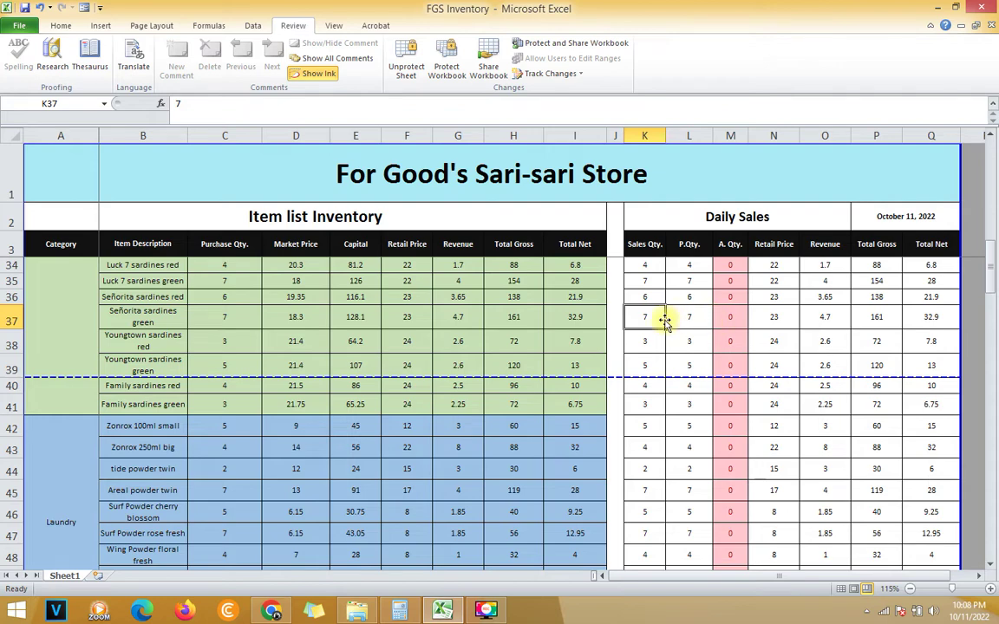
{"action": "left_click", "coordinate": [115, 315]}
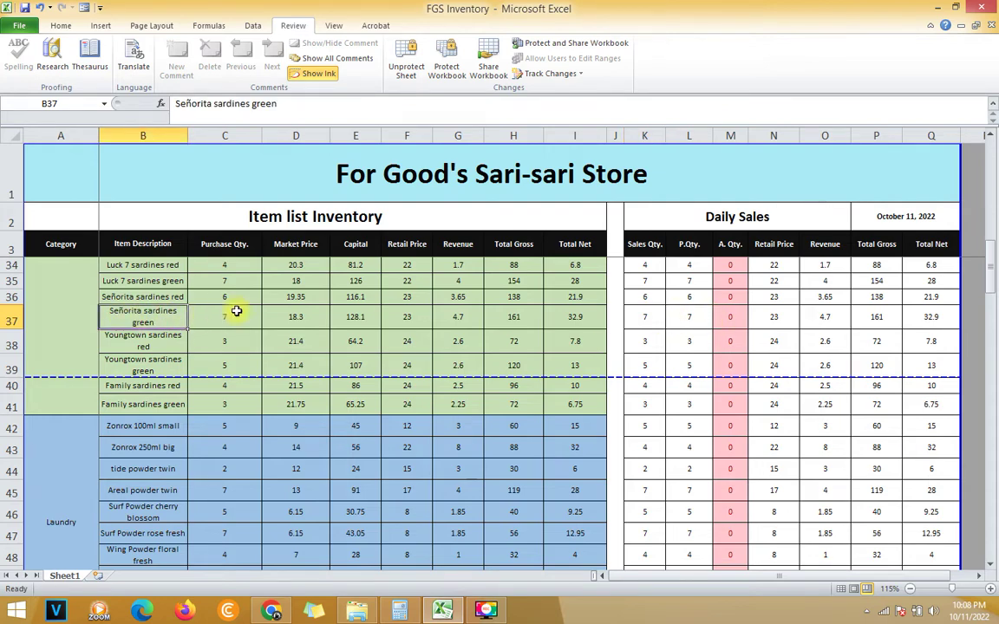
{"action": "left_click", "coordinate": [208, 316]}
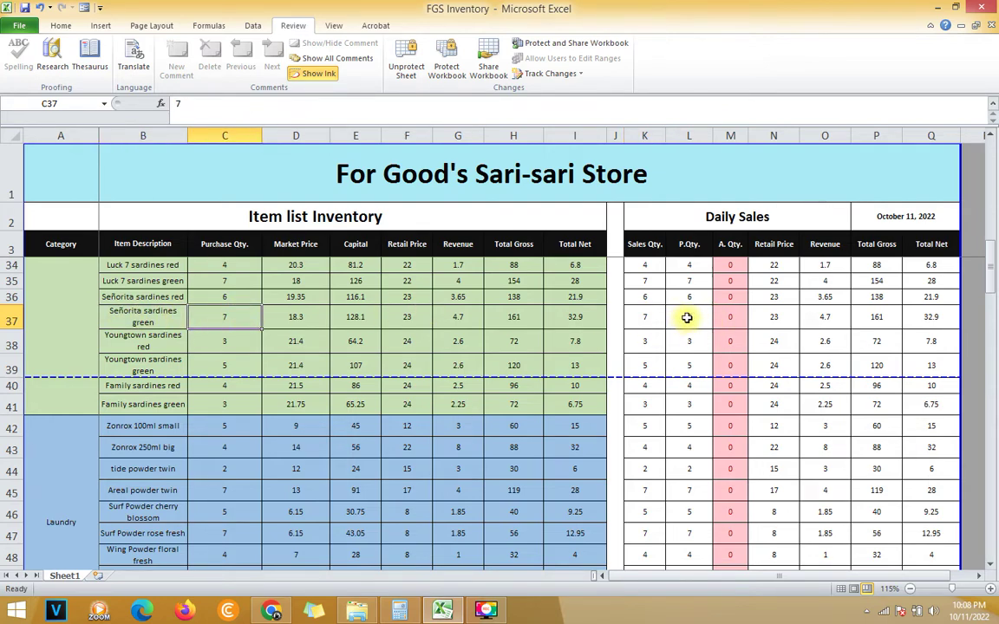
{"action": "double_click", "coordinate": [726, 316]}
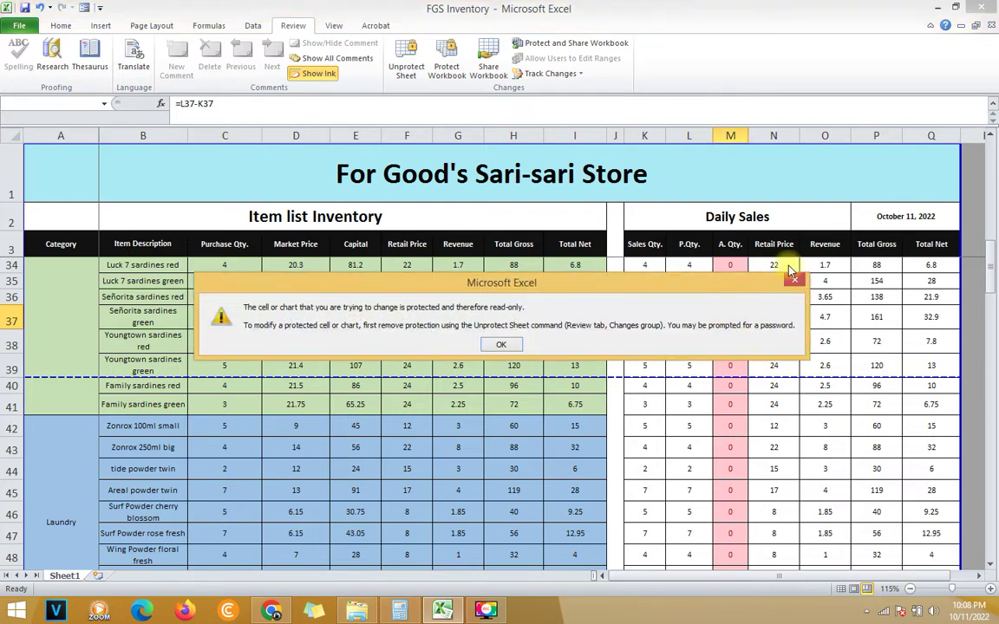
{"action": "key", "text": "Return"}
{"action": "left_click", "coordinate": [738, 323]}
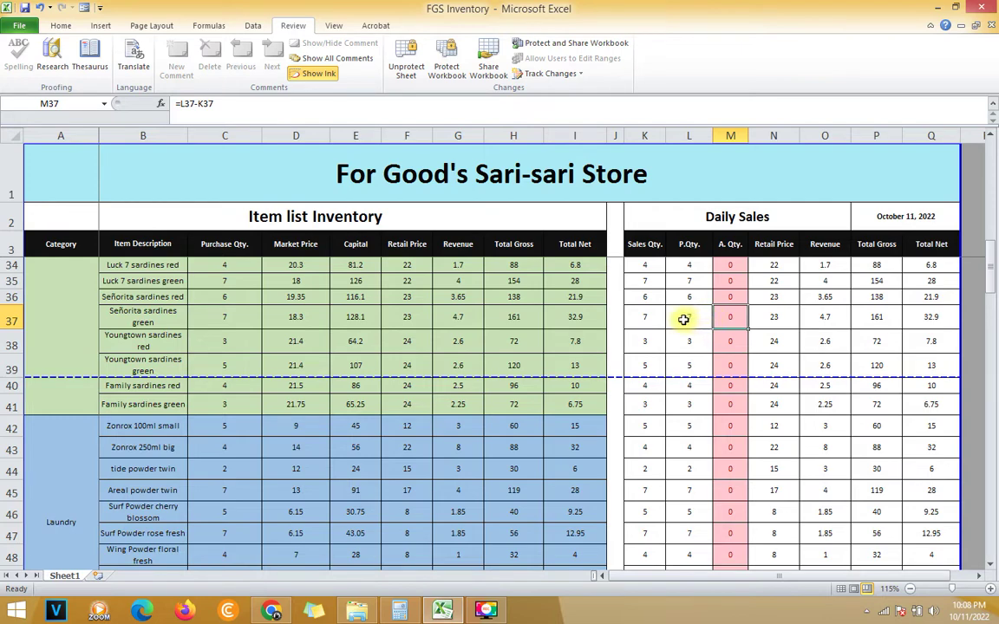
Set the Purchase Qty. of Señorita sardines green to 14 and check its A. Qty. cell
{"action": "left_click", "coordinate": [208, 319]}
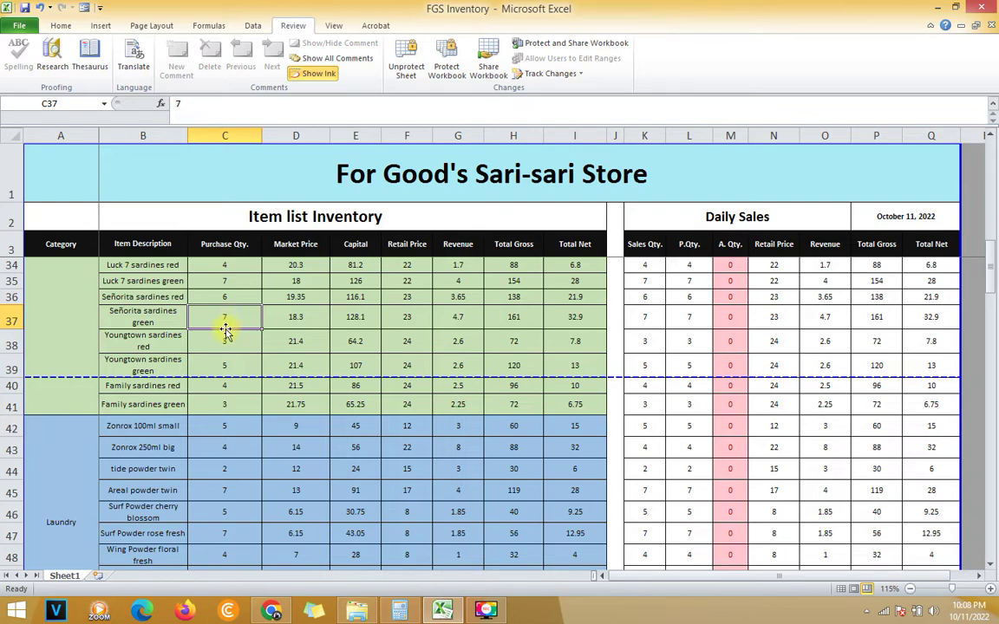
{"action": "type", "text": "14"}
{"action": "key", "text": "Return"}
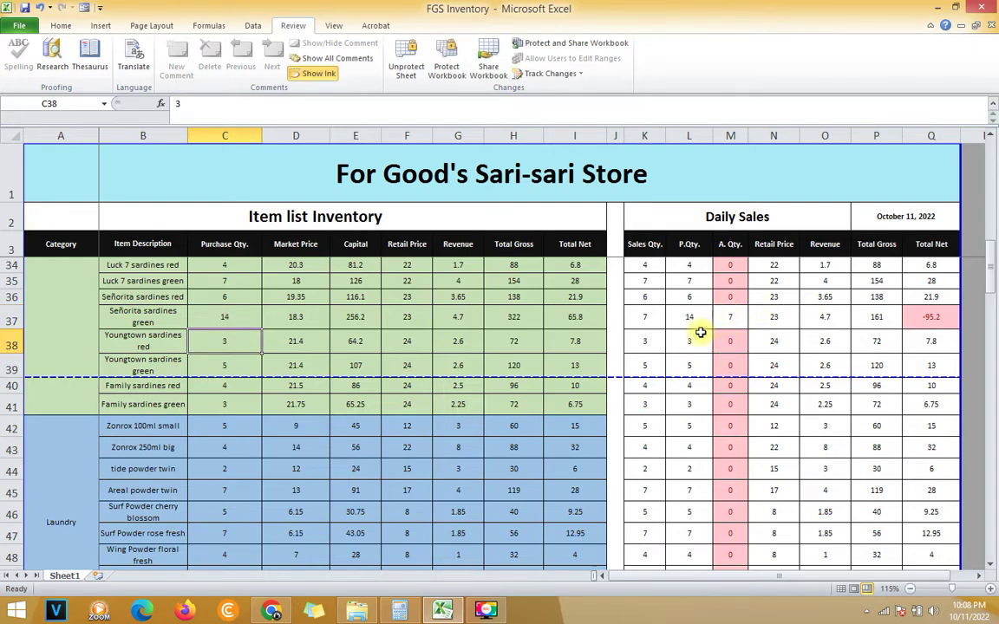
{"action": "left_click", "coordinate": [727, 322]}
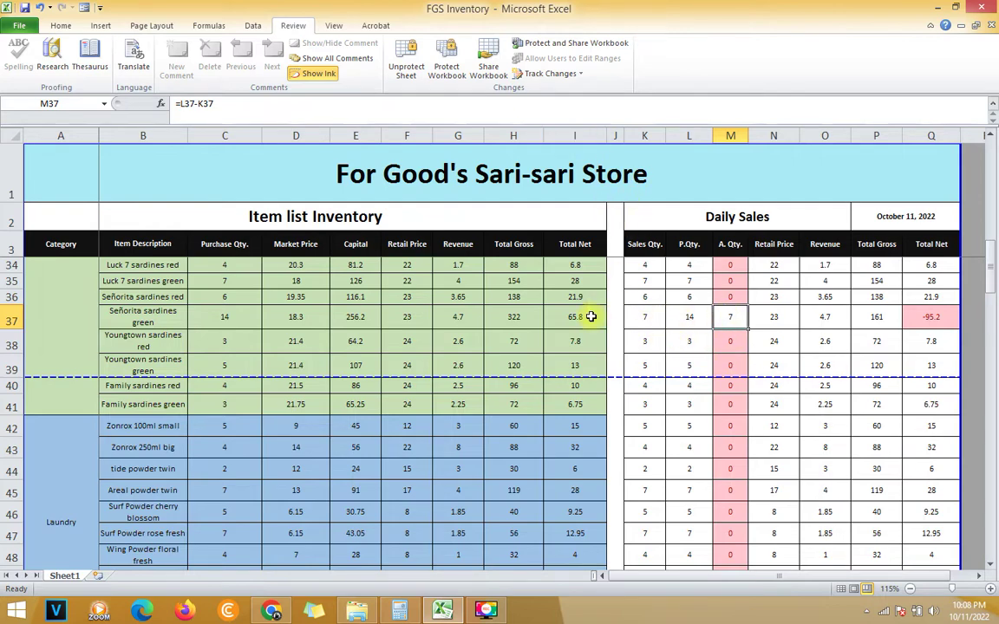
Set the Purchase Qty. of Señorita sardines green back to 7
{"action": "left_click", "coordinate": [217, 317]}
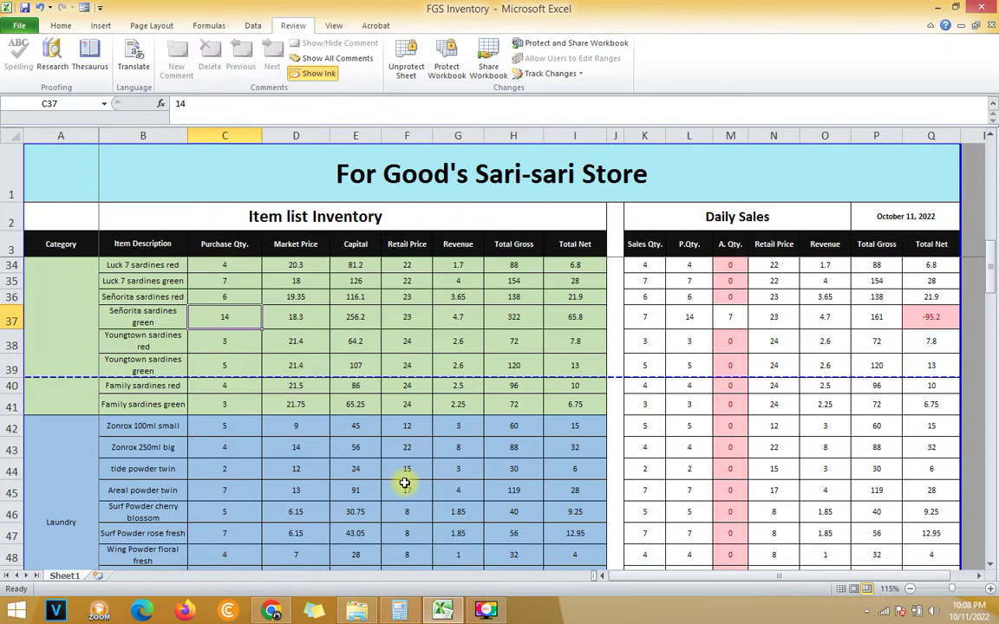
{"action": "type", "text": "7"}
{"action": "key", "text": "Return"}
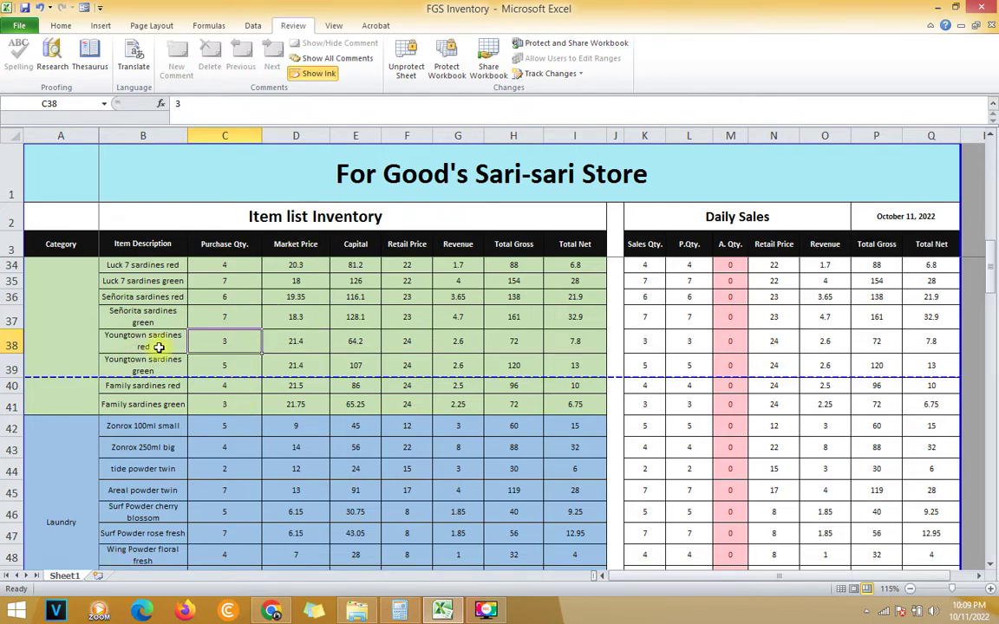
Create a copy of Sheet1 within FGS Inventory.xlsx, placed before Sheet1
{"action": "left_click", "coordinate": [43, 152]}
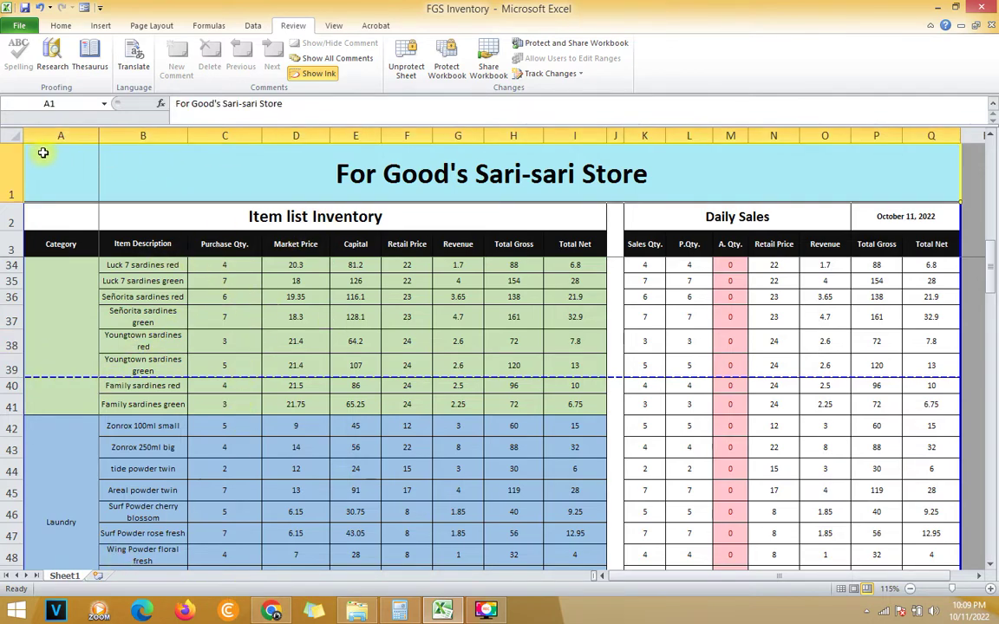
{"action": "left_click", "coordinate": [216, 367]}
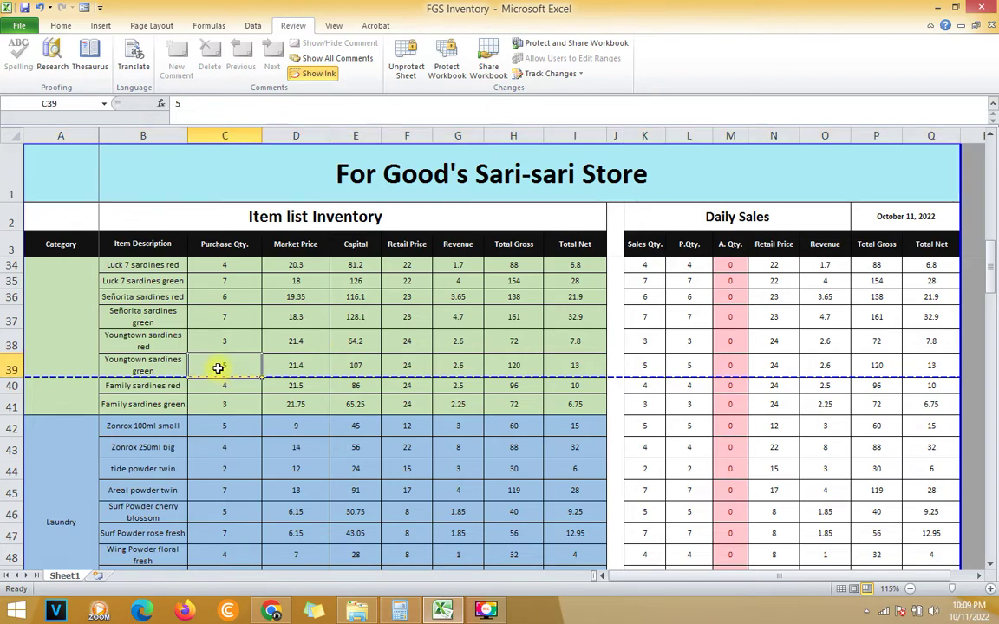
{"action": "right_click", "coordinate": [65, 574]}
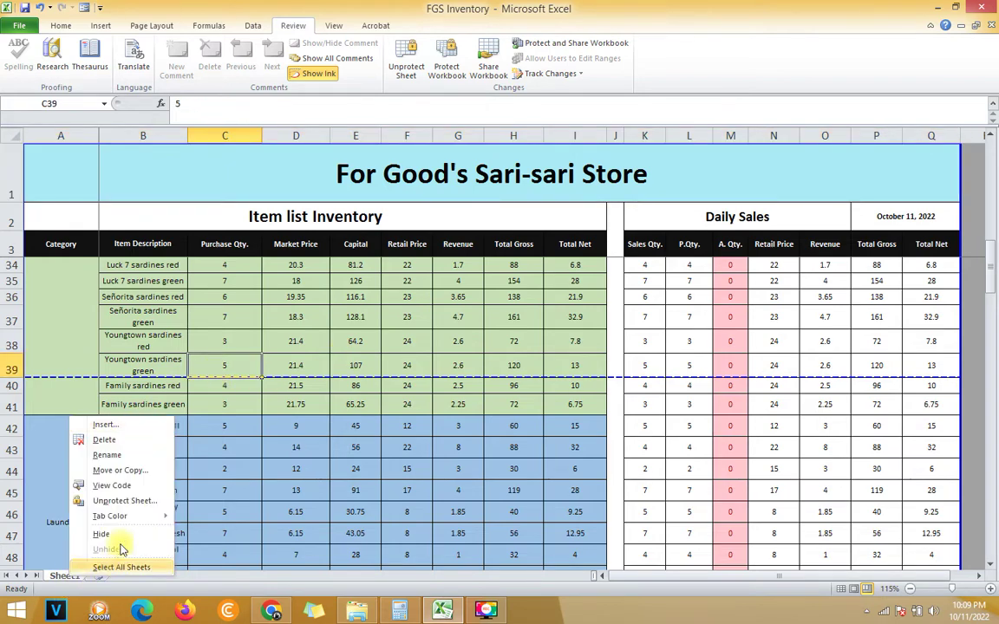
{"action": "left_click", "coordinate": [117, 470]}
{"action": "left_click", "coordinate": [19, 525]}
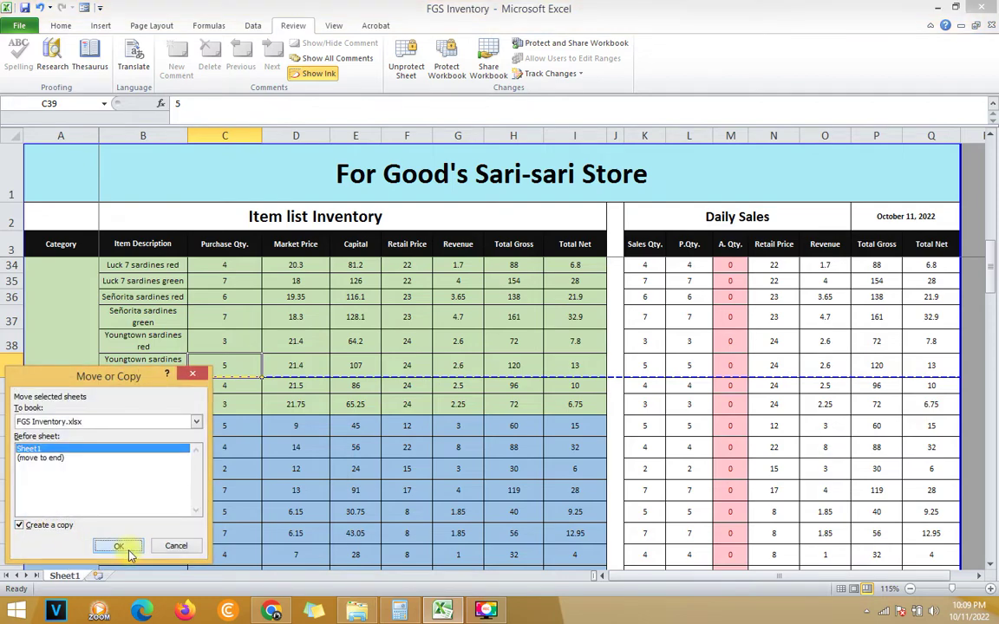
{"action": "left_click", "coordinate": [121, 547]}
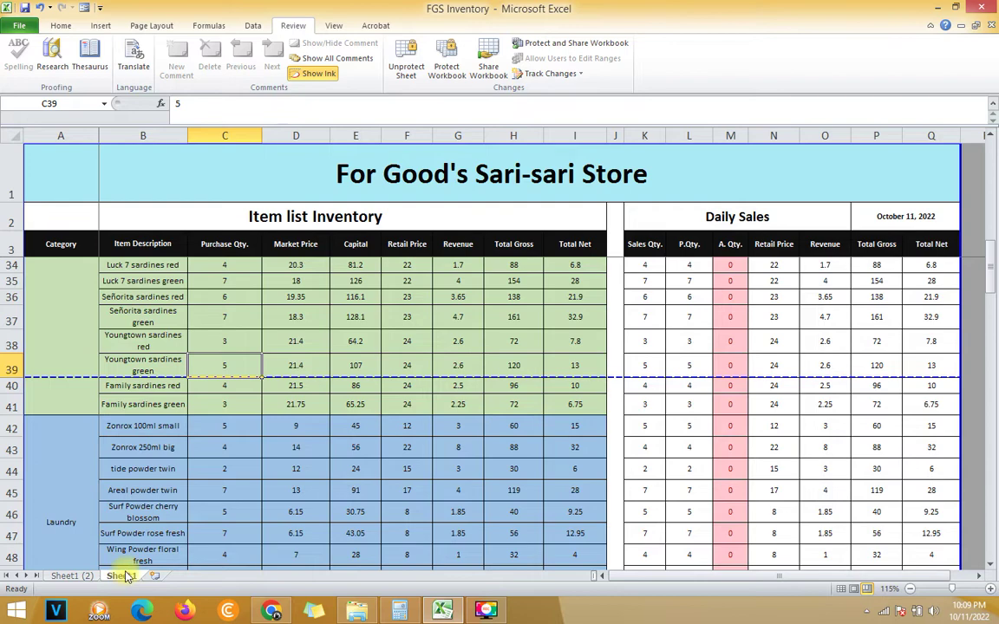
Compare the copied sheet Sheet1 (2) with the original Sheet1, ending on Sheet1
{"action": "left_click", "coordinate": [90, 579]}
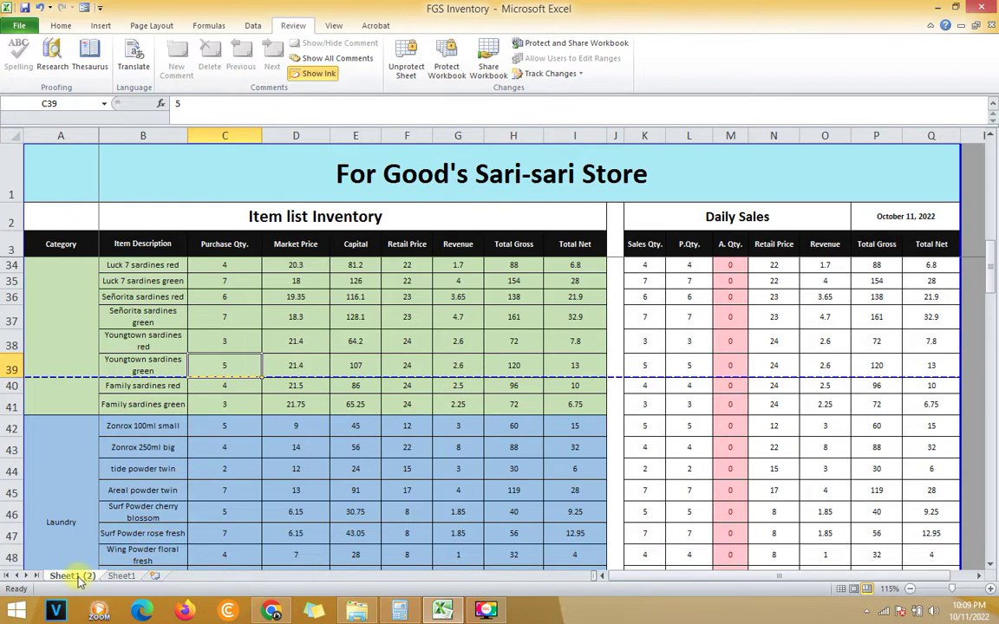
{"action": "left_click_drag", "start_coordinate": [124, 577], "coordinate": [87, 579]}
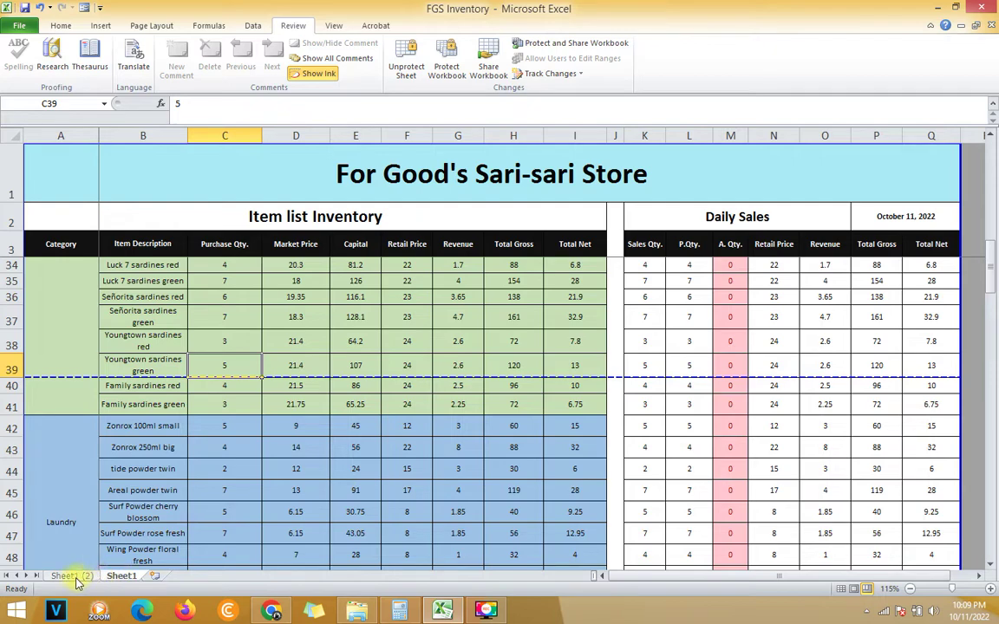
{"action": "left_click_drag", "start_coordinate": [124, 587], "coordinate": [64, 585]}
{"action": "left_click", "coordinate": [62, 581]}
{"action": "left_click", "coordinate": [428, 315]}
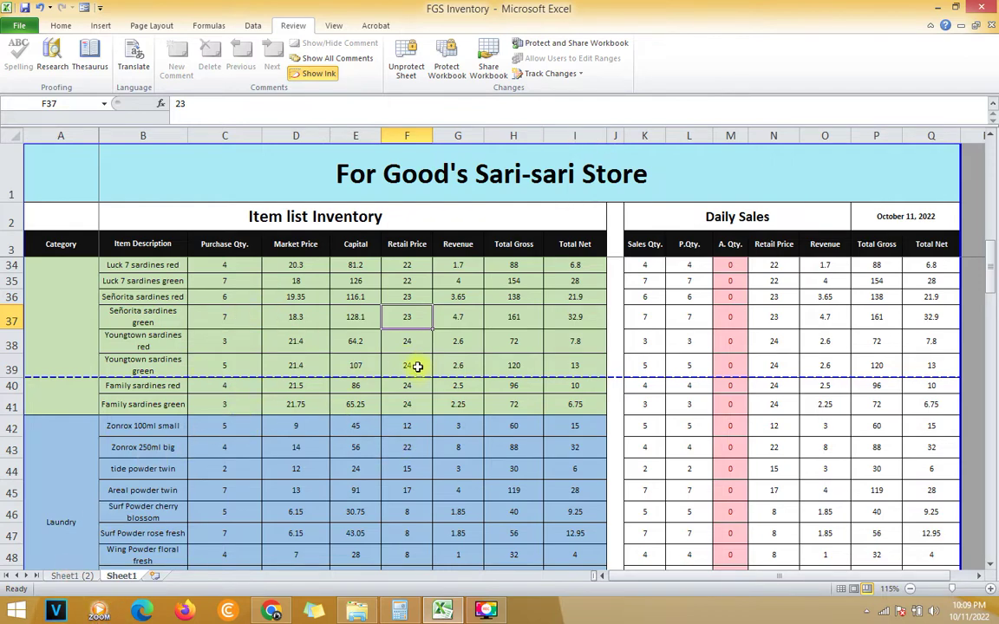
{"action": "left_click", "coordinate": [72, 576]}
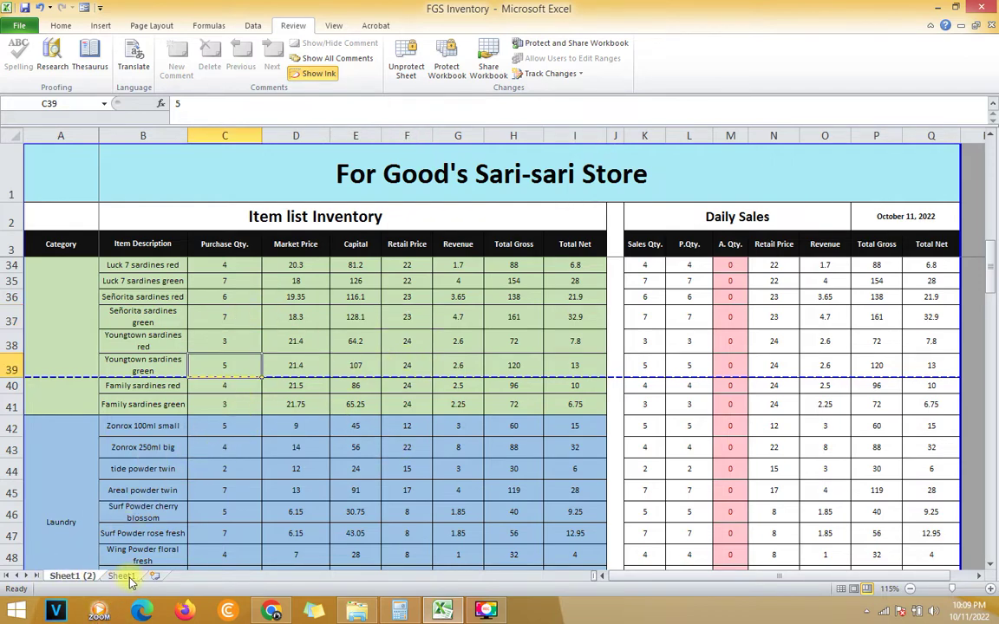
{"action": "left_click", "coordinate": [116, 576]}
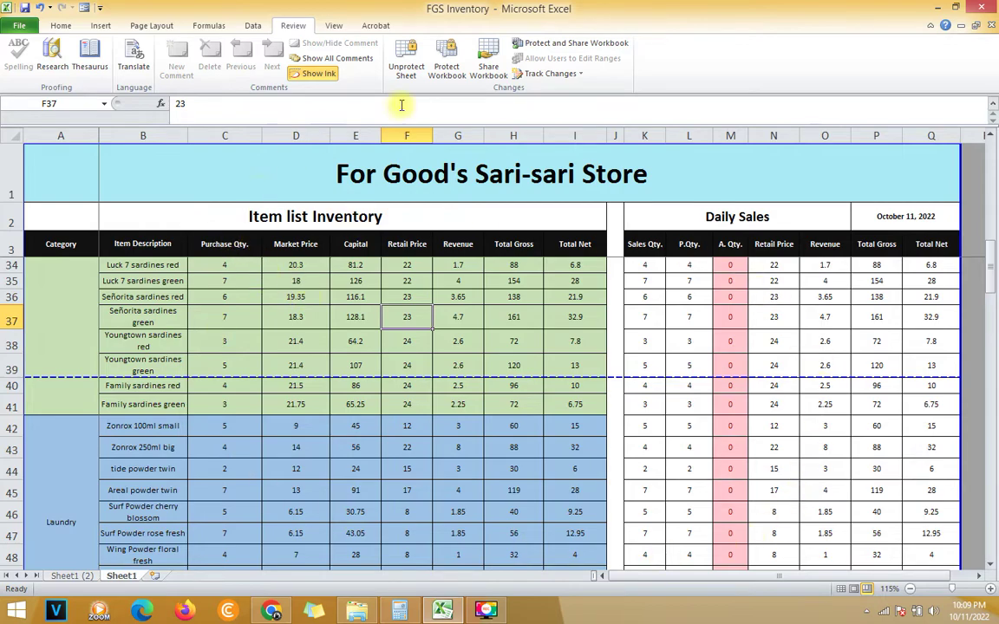
Look through the inventory and sales rows of Sheet1 from Can Goods down to Kitchen and Diaper
{"action": "scroll", "coordinate": [607, 364], "scroll_direction": "up", "scroll_amount": 1}
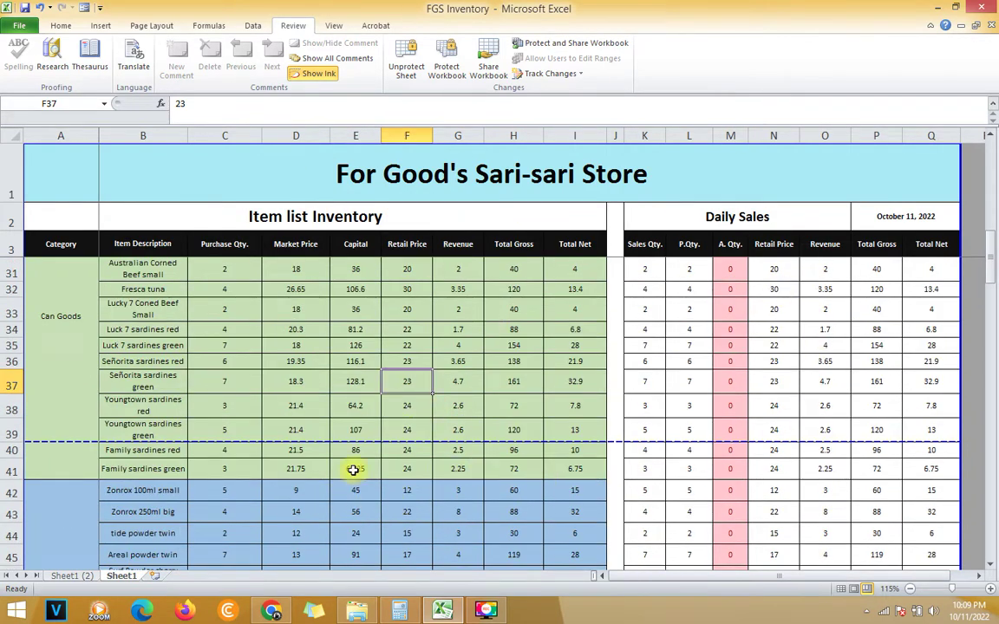
{"action": "scroll", "coordinate": [468, 329], "scroll_direction": "down", "scroll_amount": 3}
{"action": "scroll", "coordinate": [478, 317], "scroll_direction": "down", "scroll_amount": 12}
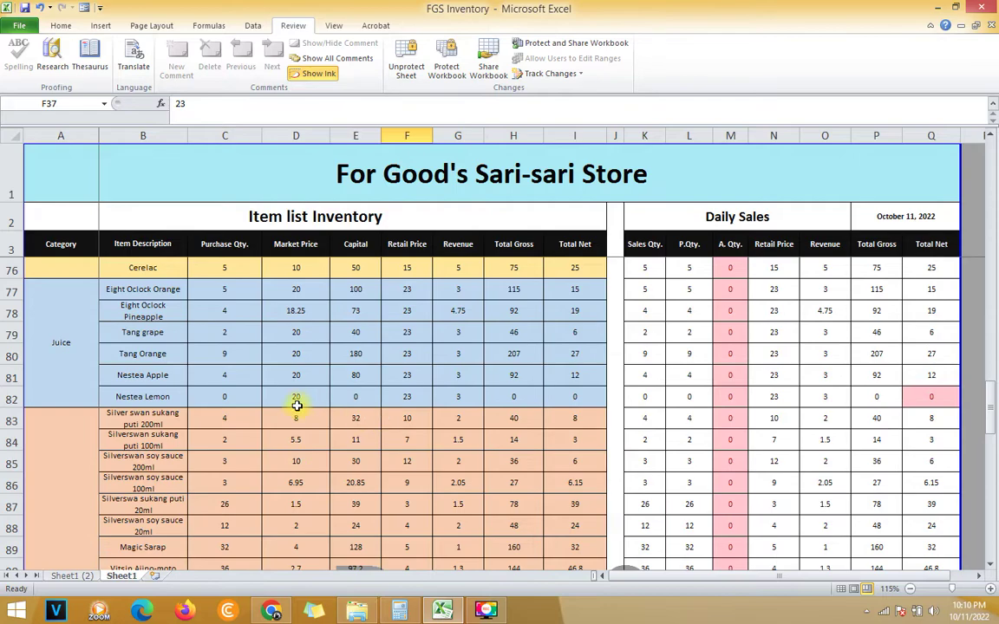
{"action": "scroll", "coordinate": [309, 472], "scroll_direction": "up", "scroll_amount": 3}
{"action": "scroll", "coordinate": [361, 386], "scroll_direction": "down", "scroll_amount": 7}
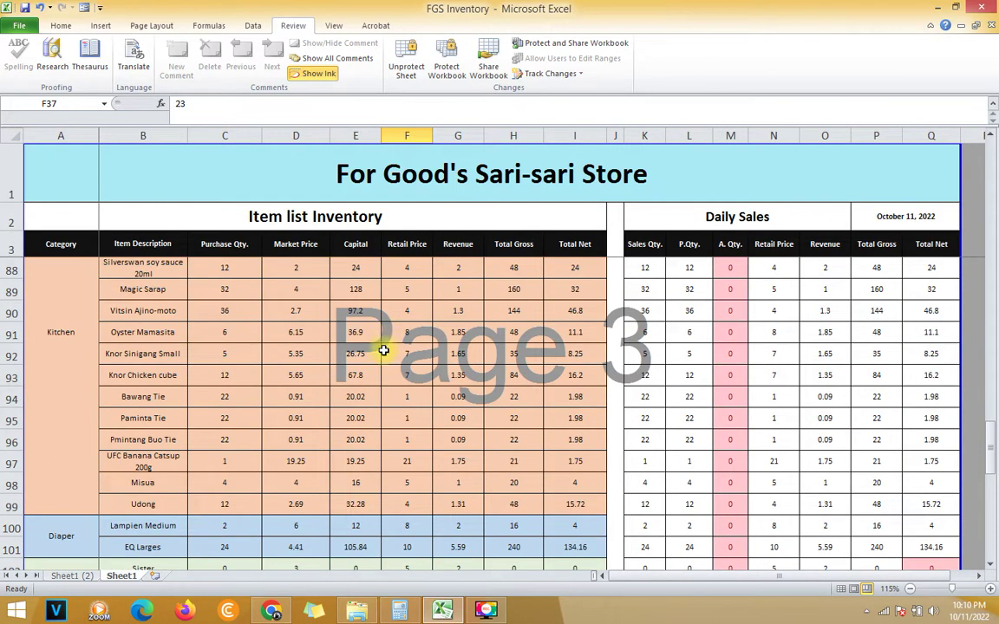
{"action": "scroll", "coordinate": [444, 290], "scroll_direction": "up", "scroll_amount": 2}
{"action": "scroll", "coordinate": [445, 290], "scroll_direction": "up", "scroll_amount": 7}
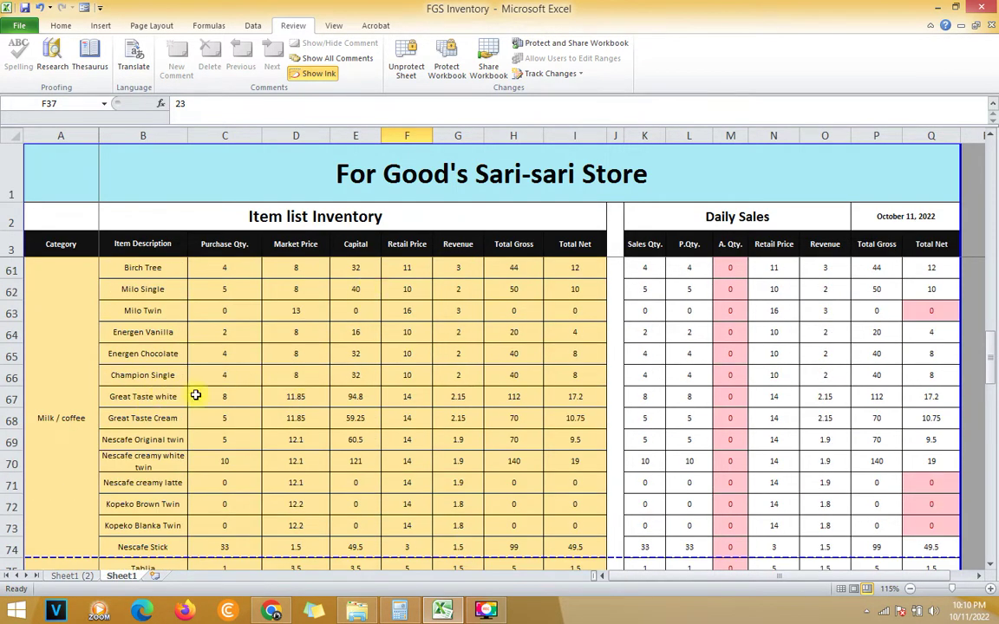
{"action": "scroll", "coordinate": [320, 374], "scroll_direction": "up", "scroll_amount": 8}
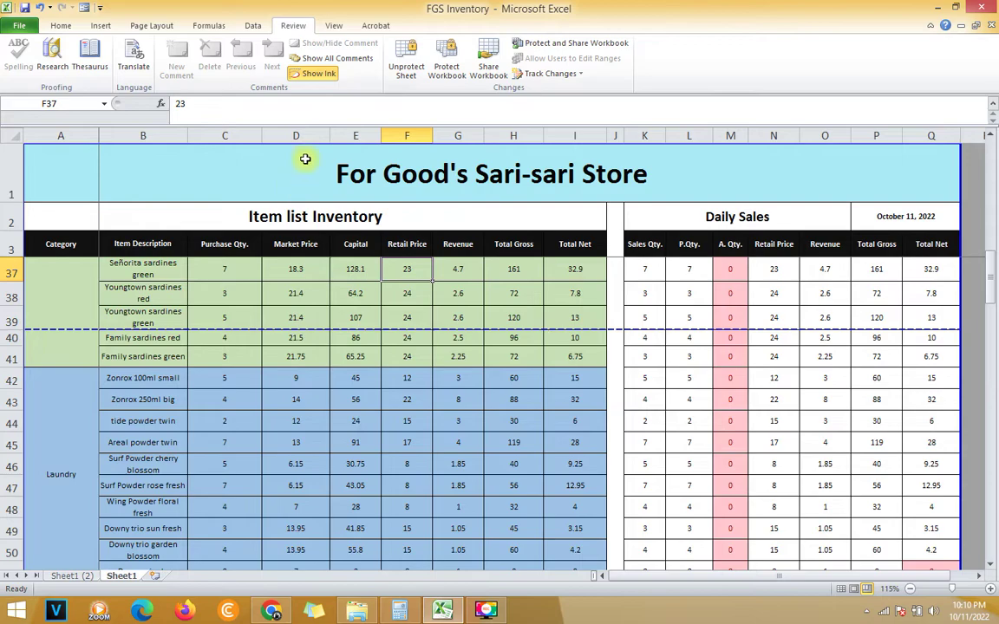
{"action": "scroll", "coordinate": [234, 329], "scroll_direction": "up", "scroll_amount": 5}
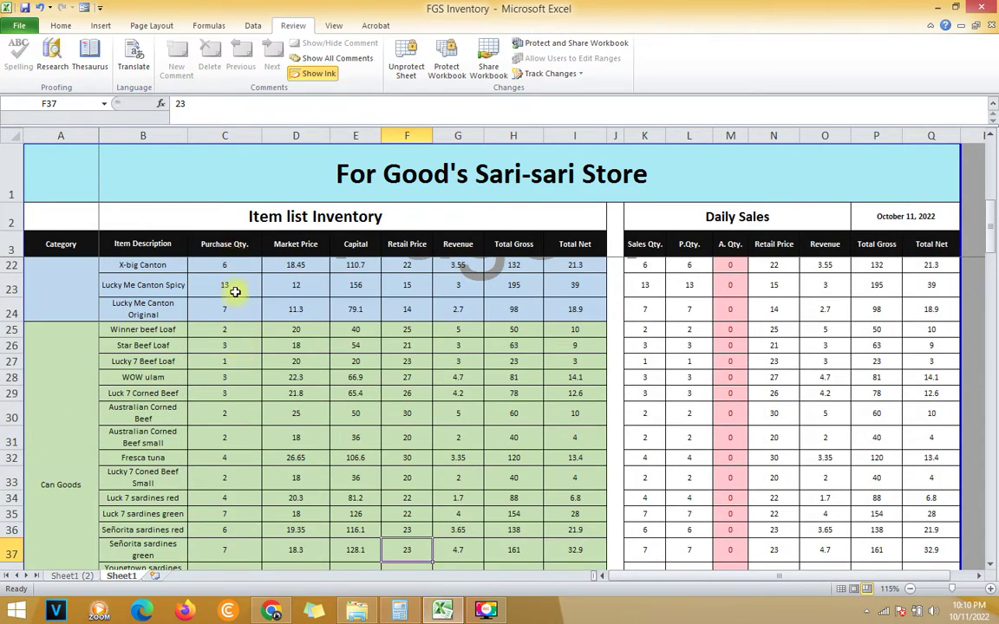
{"action": "scroll", "coordinate": [235, 295], "scroll_direction": "up", "scroll_amount": 3}
{"action": "scroll", "coordinate": [226, 364], "scroll_direction": "down", "scroll_amount": 6}
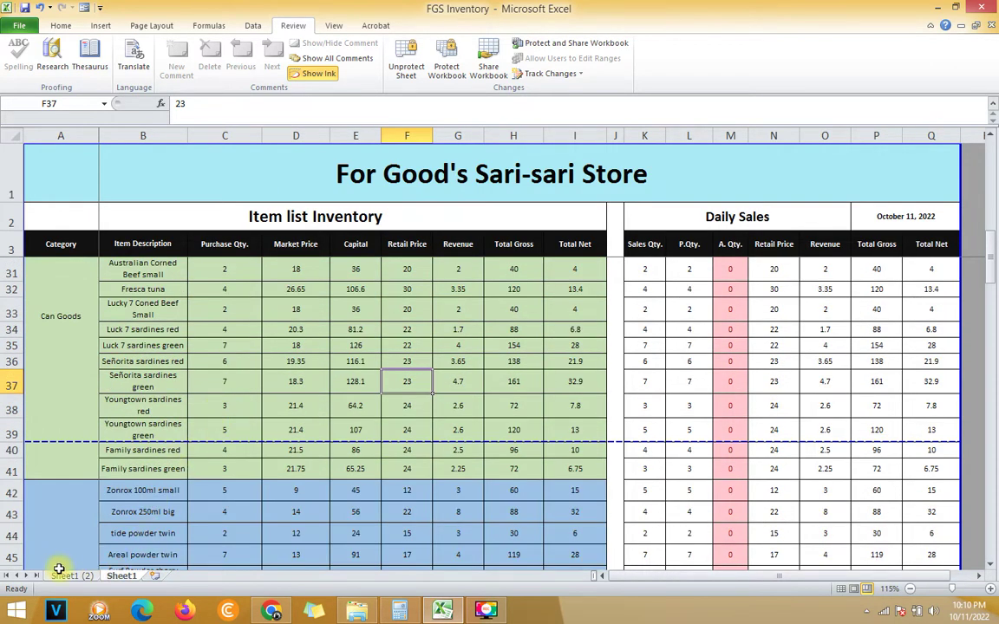
On the copied sheet Sheet1 (2), set the Purchase Qty. of Quickhow Beef to 16
{"action": "left_click", "coordinate": [68, 576]}
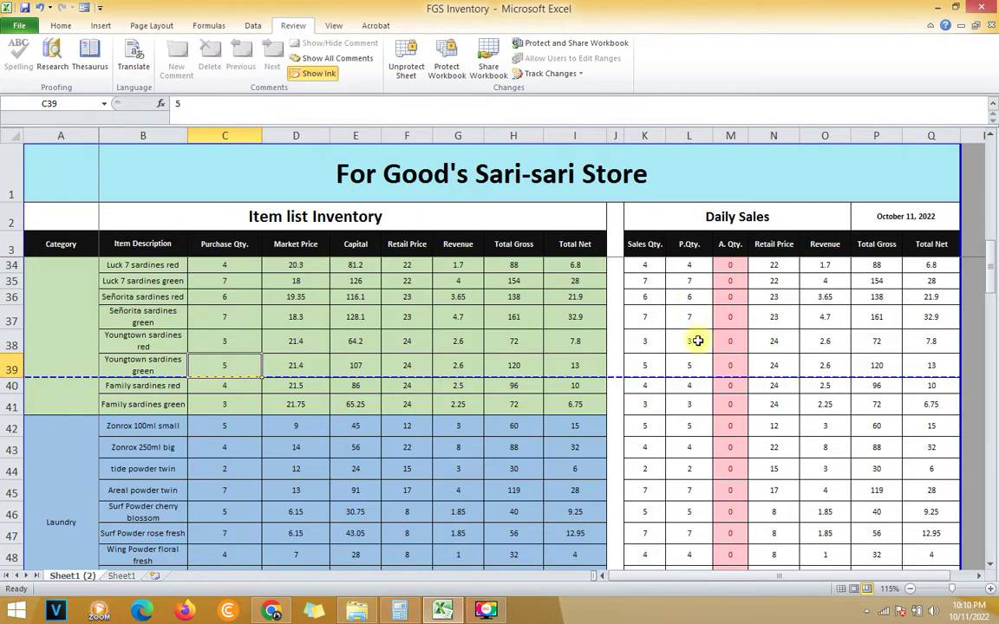
{"action": "scroll", "coordinate": [361, 365], "scroll_direction": "down", "scroll_amount": 1}
{"action": "scroll", "coordinate": [191, 374], "scroll_direction": "up", "scroll_amount": 3}
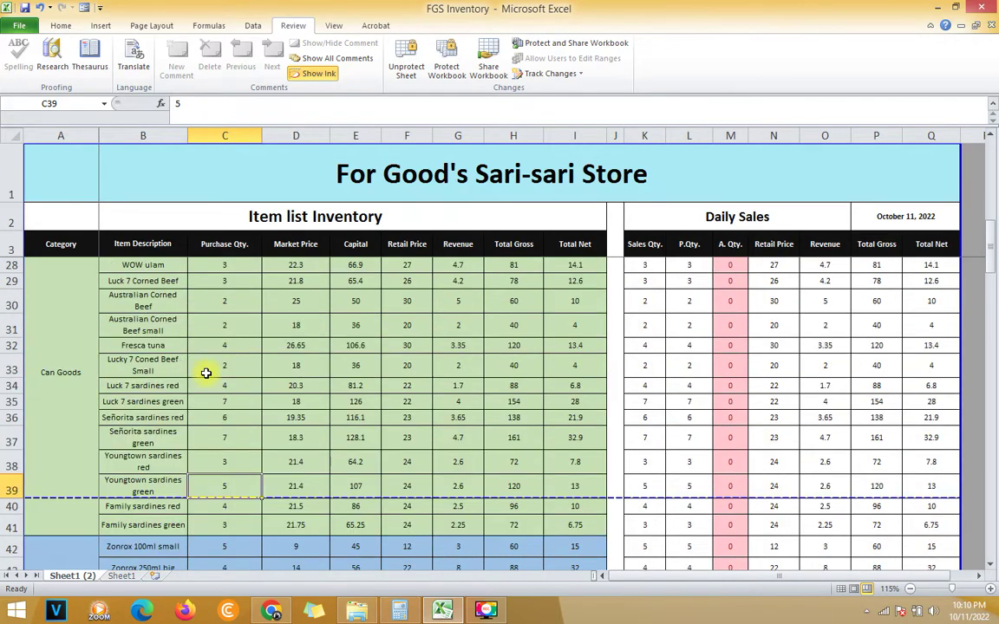
{"action": "scroll", "coordinate": [200, 371], "scroll_direction": "up", "scroll_amount": 3}
{"action": "left_click", "coordinate": [199, 379]}
{"action": "scroll", "coordinate": [186, 379], "scroll_direction": "up", "scroll_amount": 1}
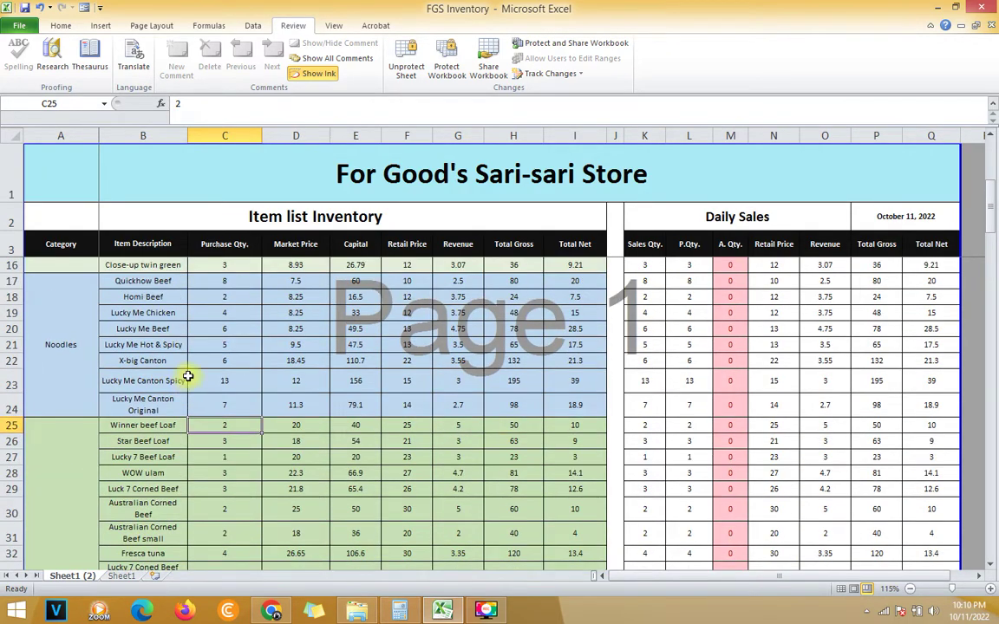
{"action": "left_click", "coordinate": [191, 283]}
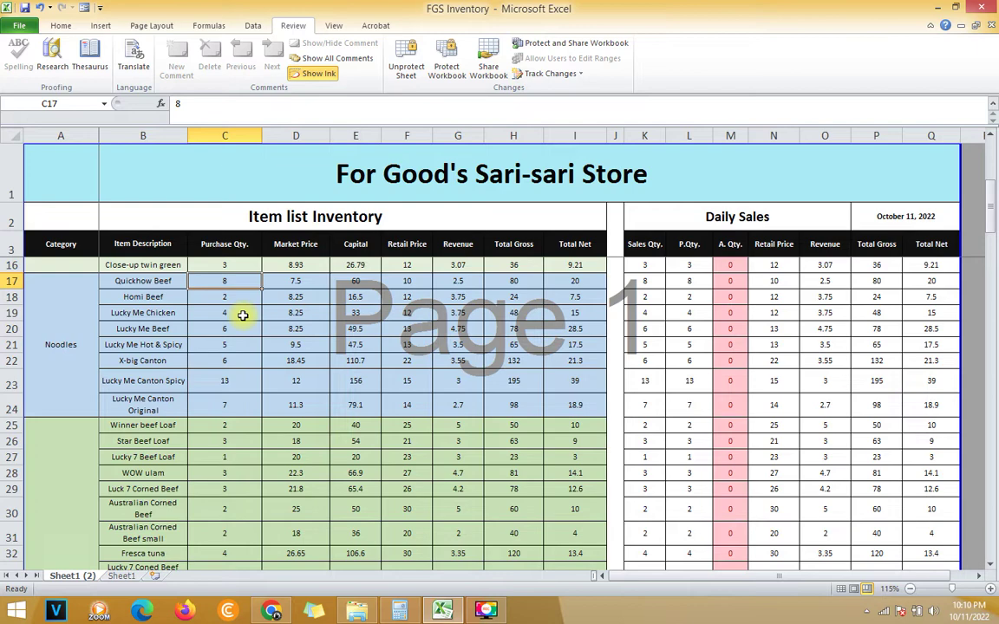
{"action": "type", "text": "16"}
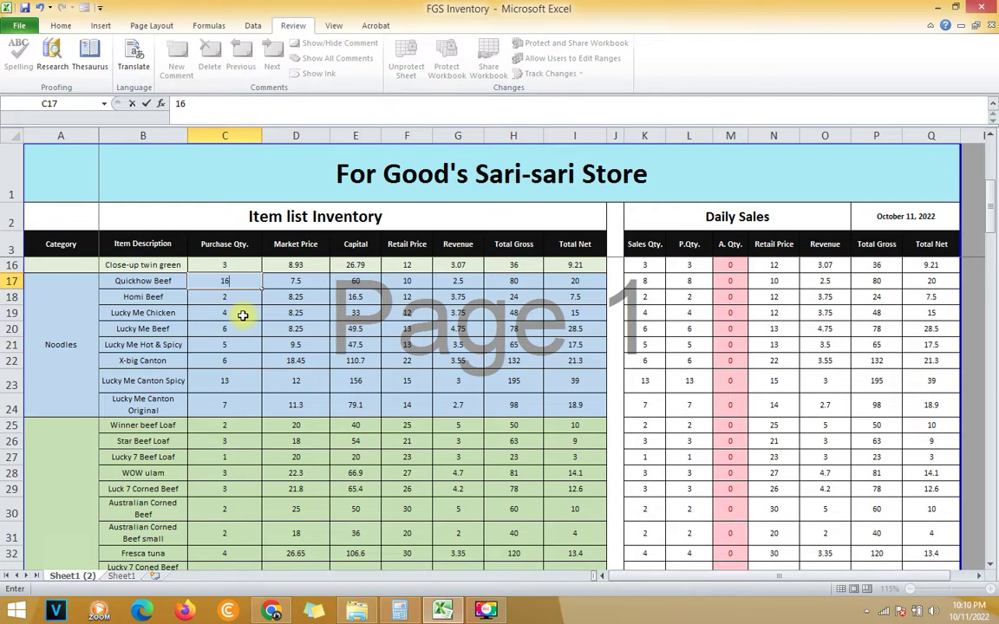
{"action": "key", "text": "Return"}
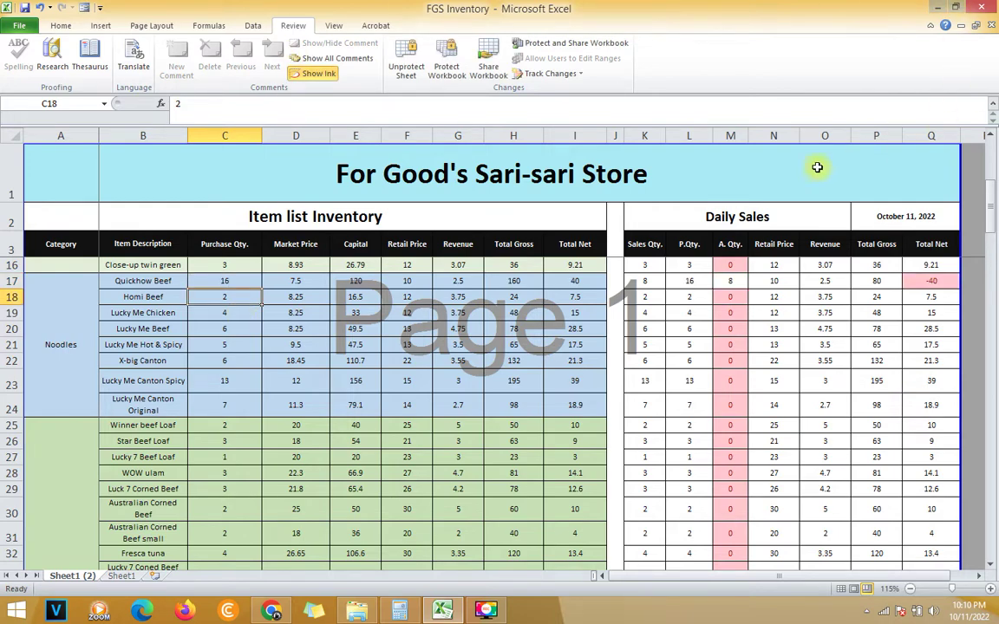
Set the Sales Qty. of Quickhow Beef in Daily Sales to 10 and check its Total Net
{"action": "left_click", "coordinate": [735, 280]}
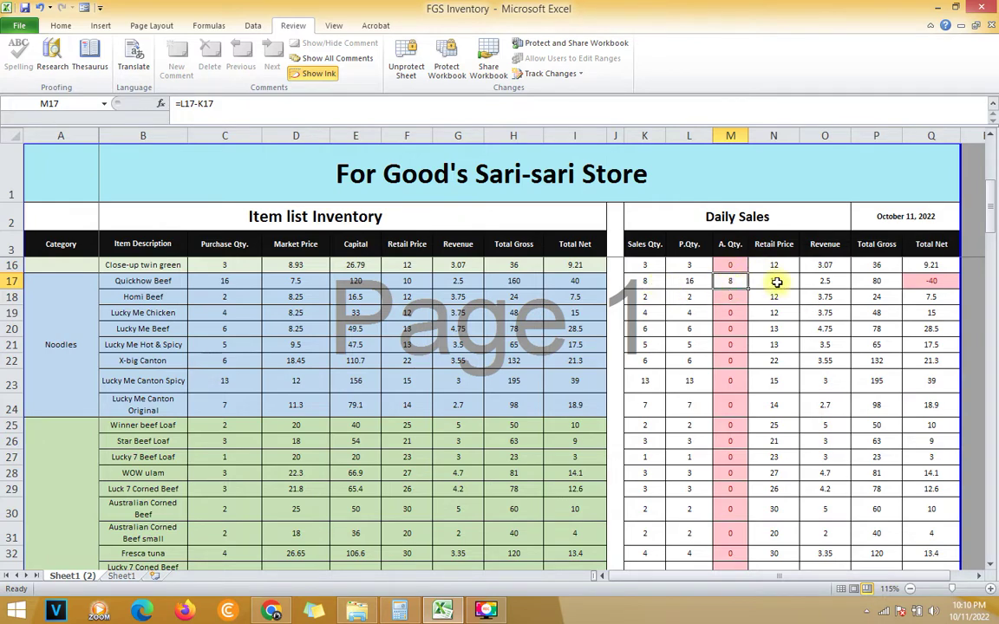
{"action": "left_click", "coordinate": [646, 284]}
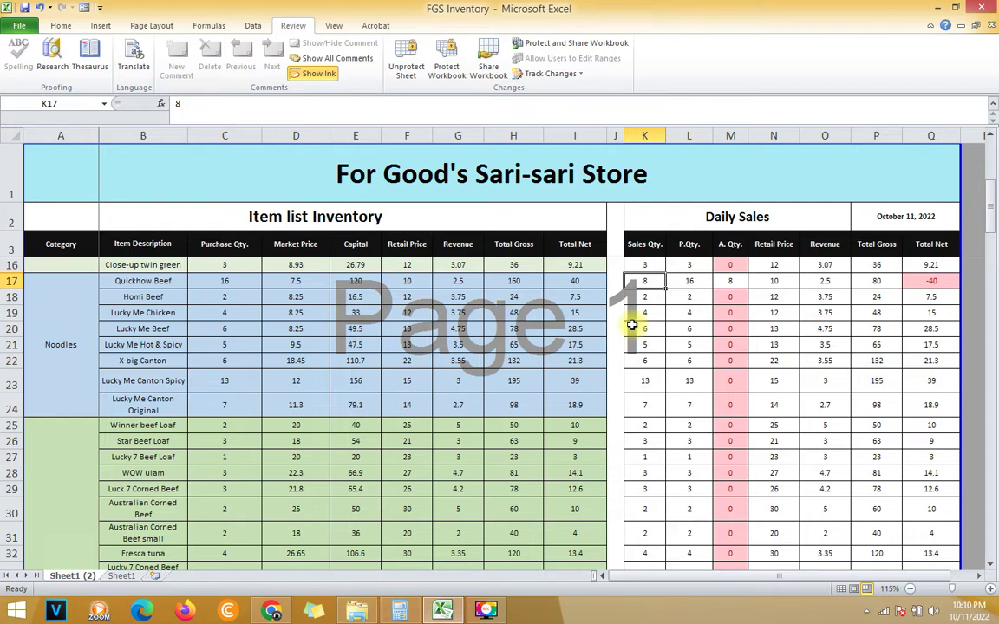
{"action": "type", "text": "10"}
{"action": "key", "text": "Return"}
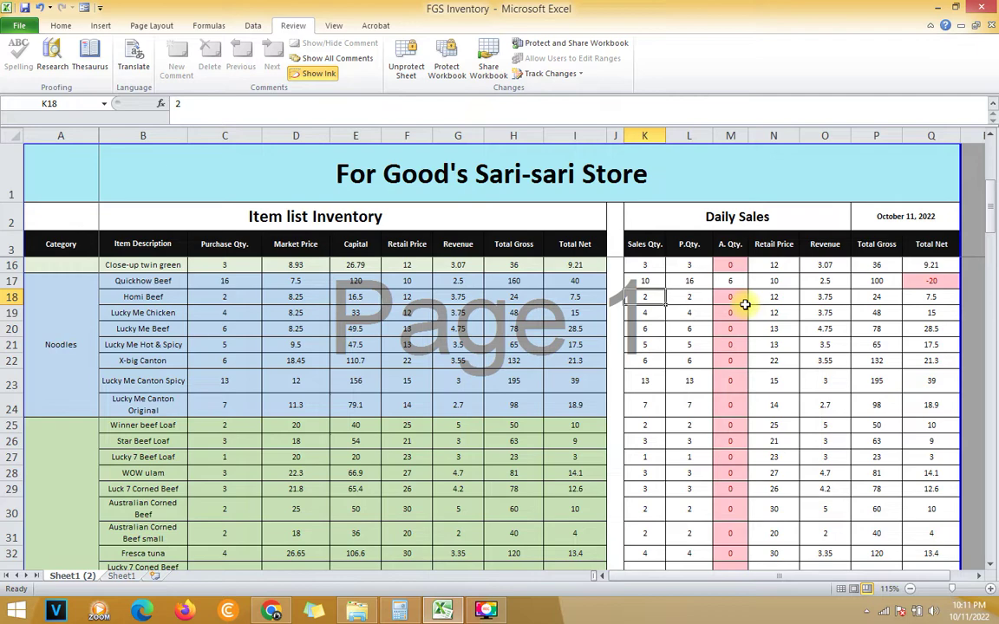
{"action": "left_click", "coordinate": [925, 283]}
Set the Sales Qty. of Quickhow Beef to 16 to match its purchased quantity, and check its Total Net
{"action": "left_click", "coordinate": [664, 283]}
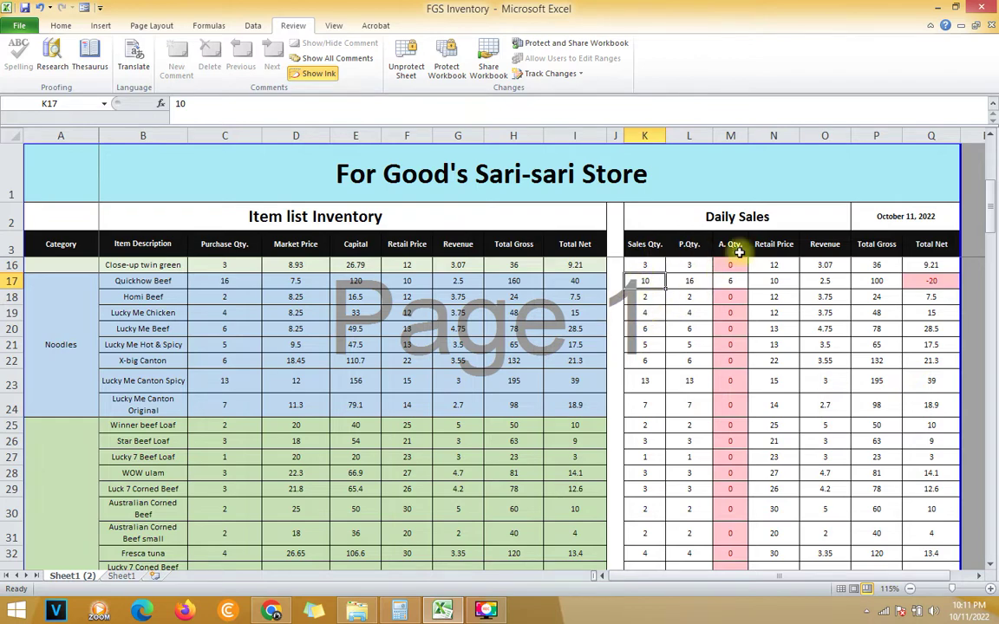
{"action": "left_click", "coordinate": [687, 276]}
{"action": "left_click", "coordinate": [633, 286]}
{"action": "type", "text": "1"}
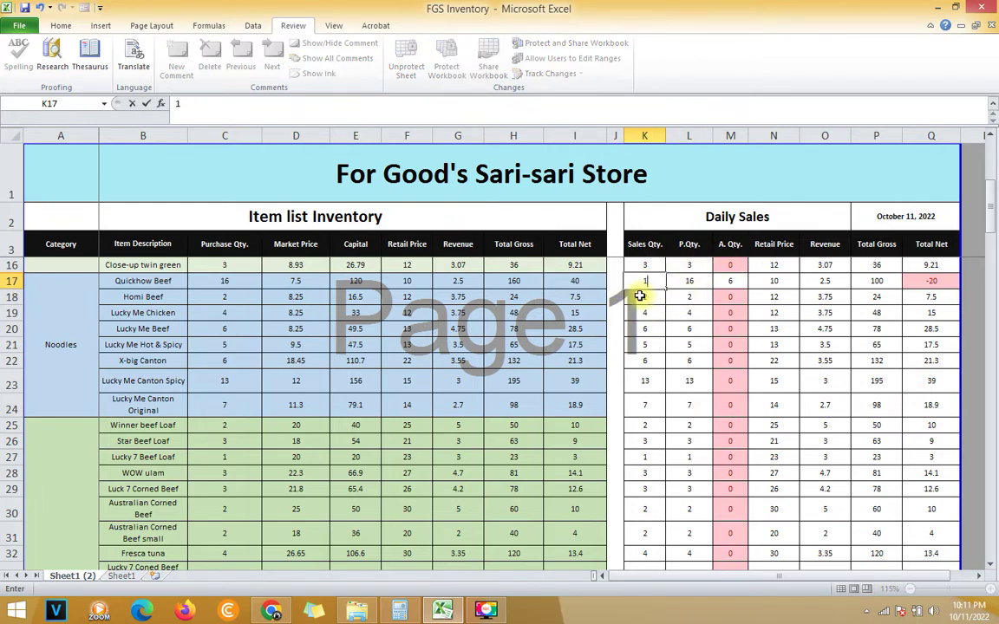
{"action": "type", "text": "6"}
{"action": "key", "text": "Return"}
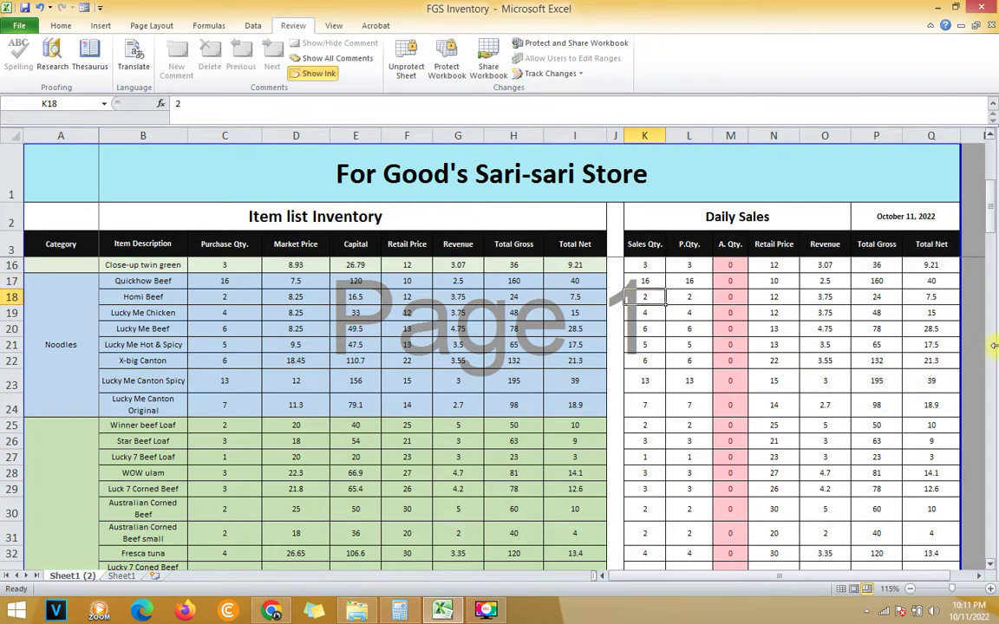
{"action": "left_click", "coordinate": [933, 281]}
{"action": "left_click", "coordinate": [642, 283]}
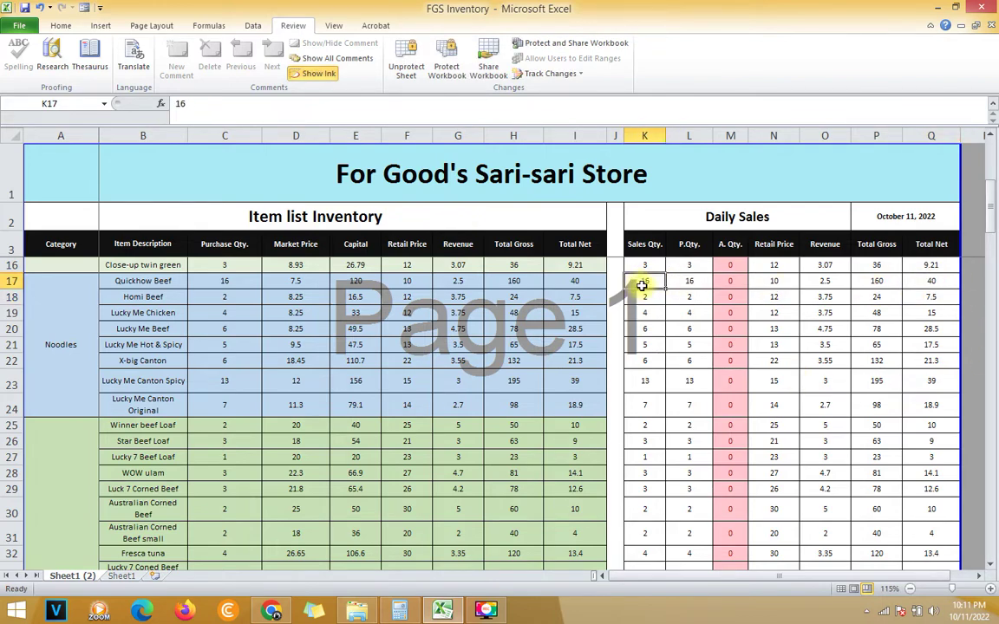
Look through the inventory and sales rows of Sheet1 (2), from the Can Goods back up to the Shampoo category
{"action": "left_click", "coordinate": [130, 569]}
{"action": "scroll", "coordinate": [444, 351], "scroll_direction": "up", "scroll_amount": 1}
{"action": "scroll", "coordinate": [416, 338], "scroll_direction": "up", "scroll_amount": 2}
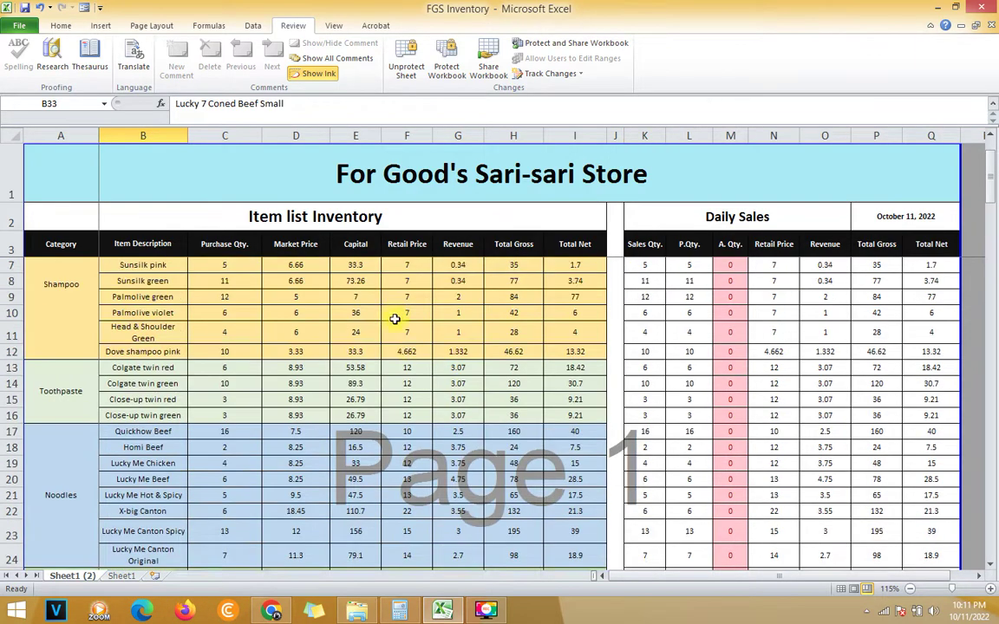
{"action": "scroll", "coordinate": [347, 342], "scroll_direction": "down", "scroll_amount": 6}
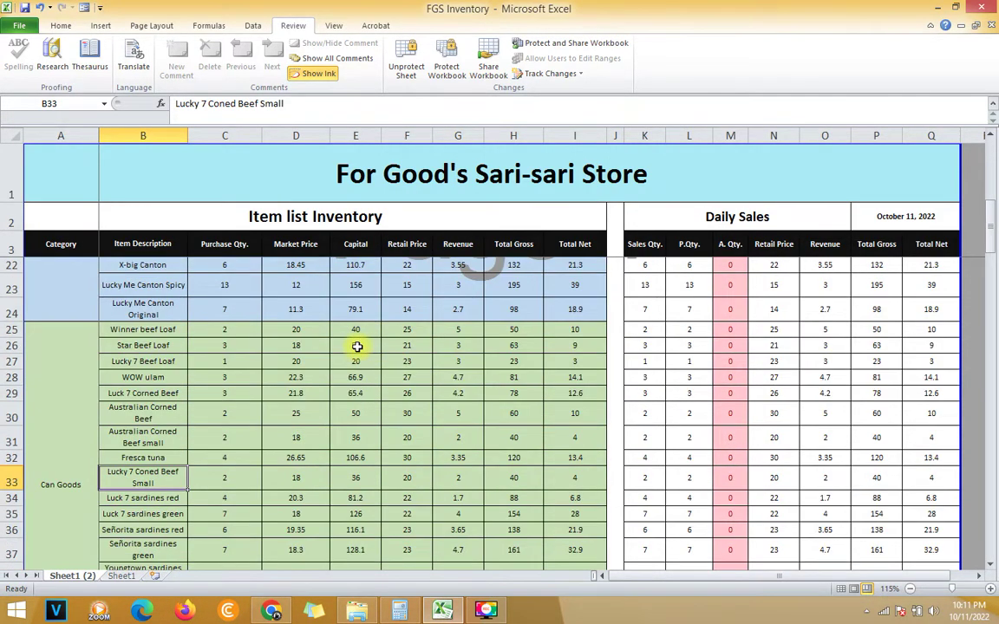
{"action": "scroll", "coordinate": [205, 335], "scroll_direction": "up", "scroll_amount": 2}
{"action": "scroll", "coordinate": [201, 336], "scroll_direction": "down", "scroll_amount": 9}
{"action": "scroll", "coordinate": [208, 365], "scroll_direction": "down", "scroll_amount": 5}
{"action": "scroll", "coordinate": [218, 347], "scroll_direction": "up", "scroll_amount": 16}
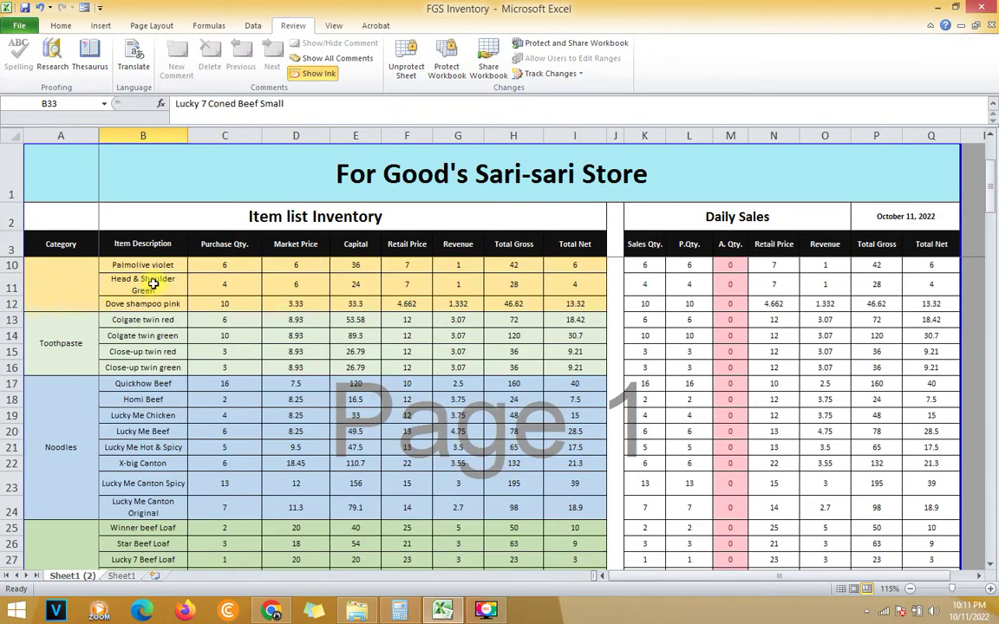
{"action": "scroll", "coordinate": [149, 283], "scroll_direction": "up", "scroll_amount": 2}
{"action": "left_click", "coordinate": [50, 216]}
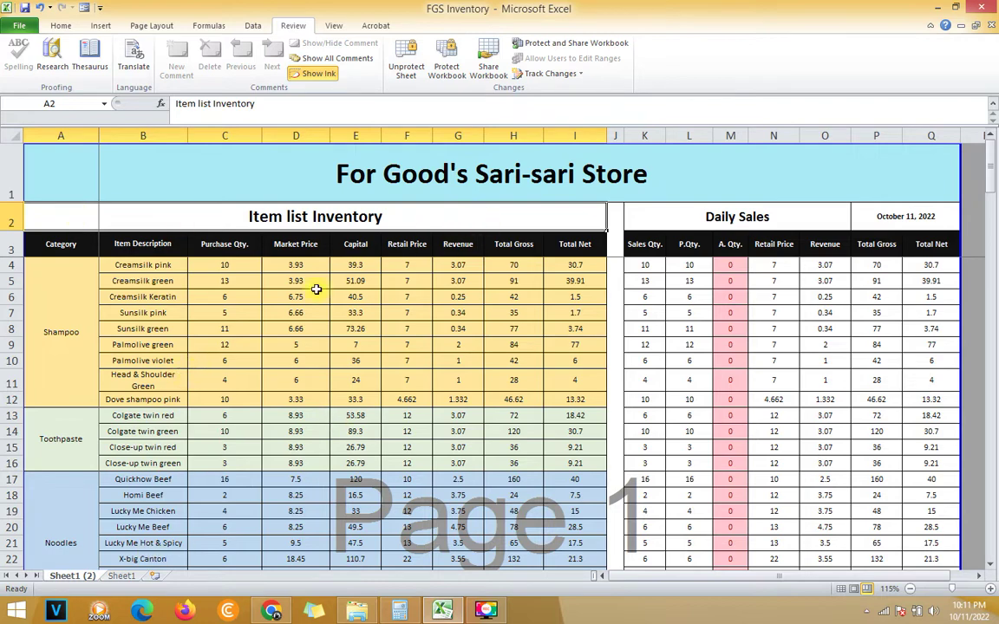
{"action": "left_click", "coordinate": [205, 184]}
{"action": "left_click", "coordinate": [221, 360]}
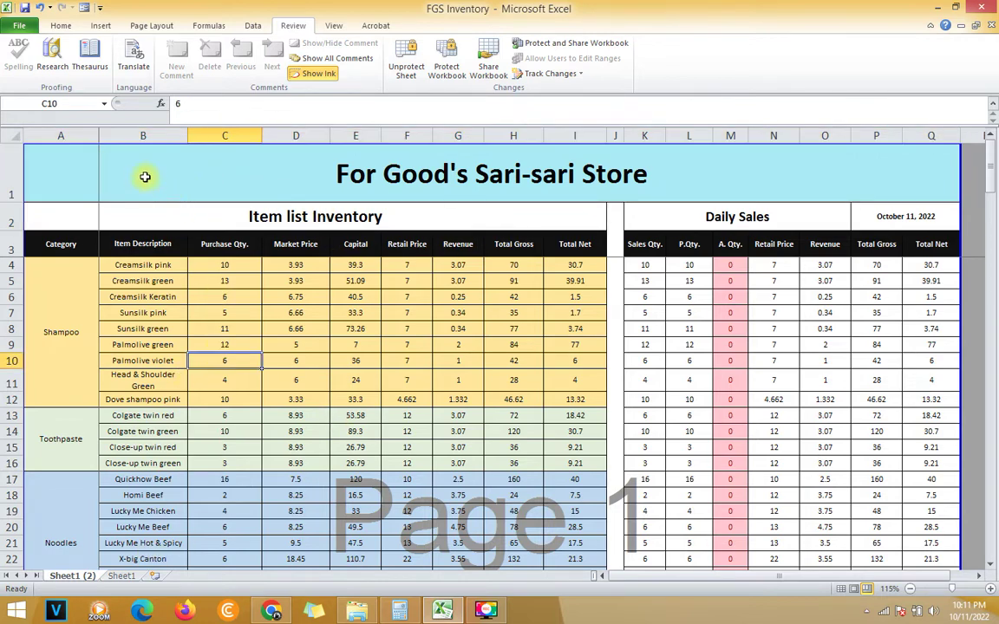
{"action": "left_click", "coordinate": [189, 205]}
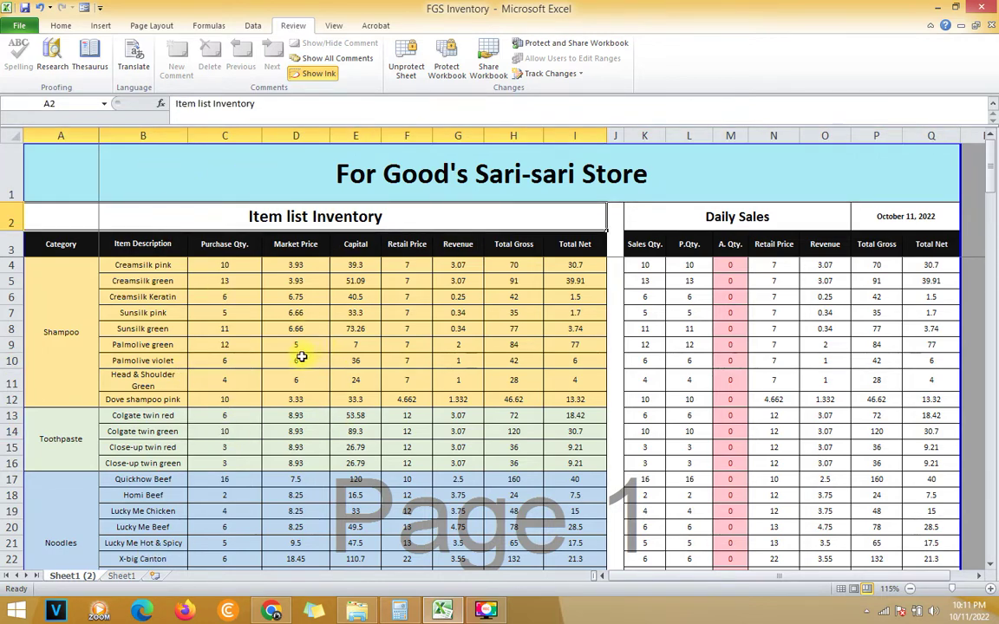
{"action": "left_click", "coordinate": [268, 160]}
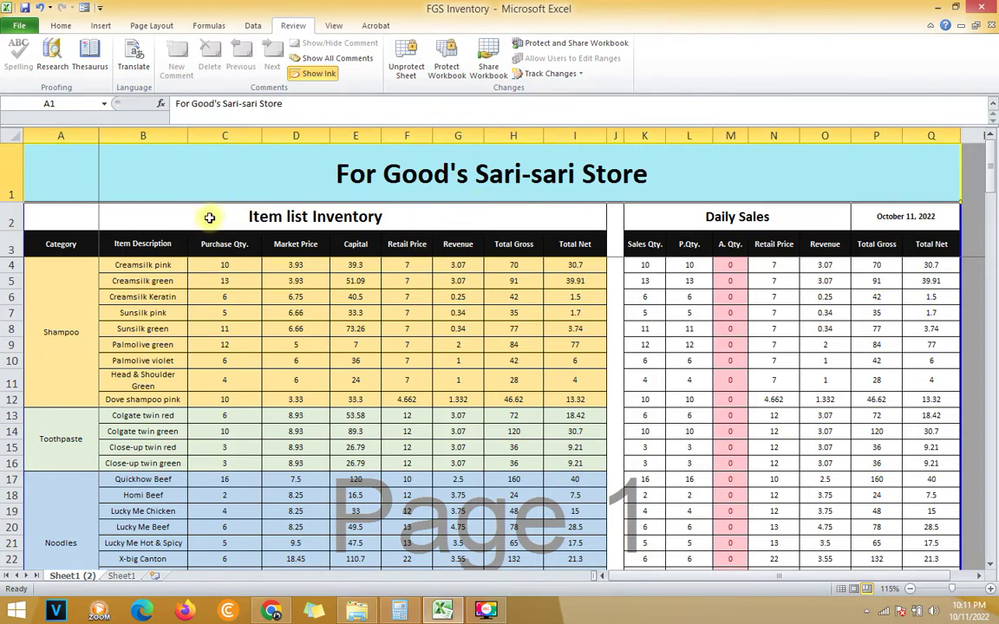